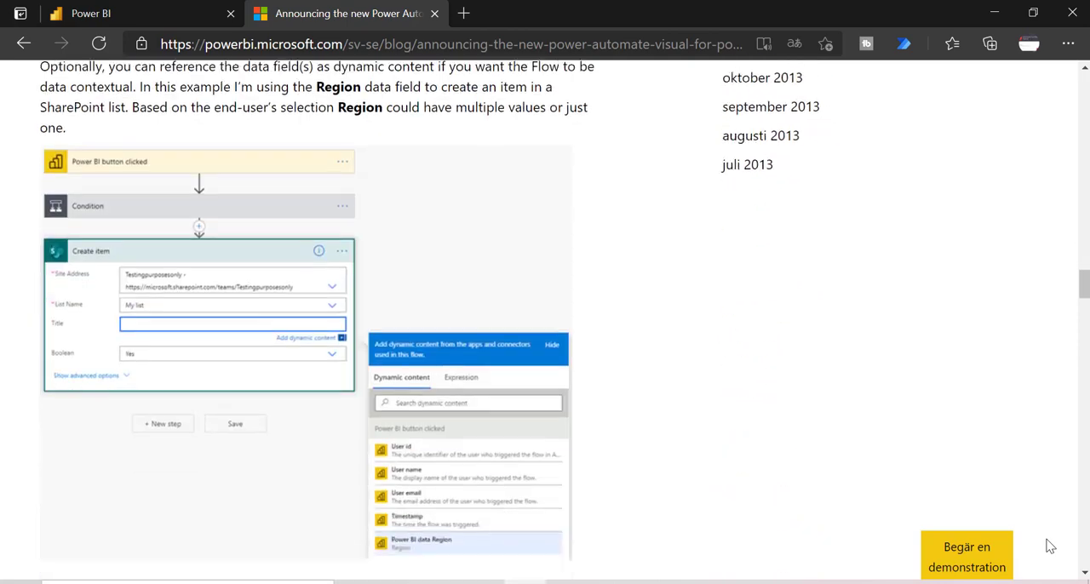
pyautogui.scroll(-4, 1050, 546)
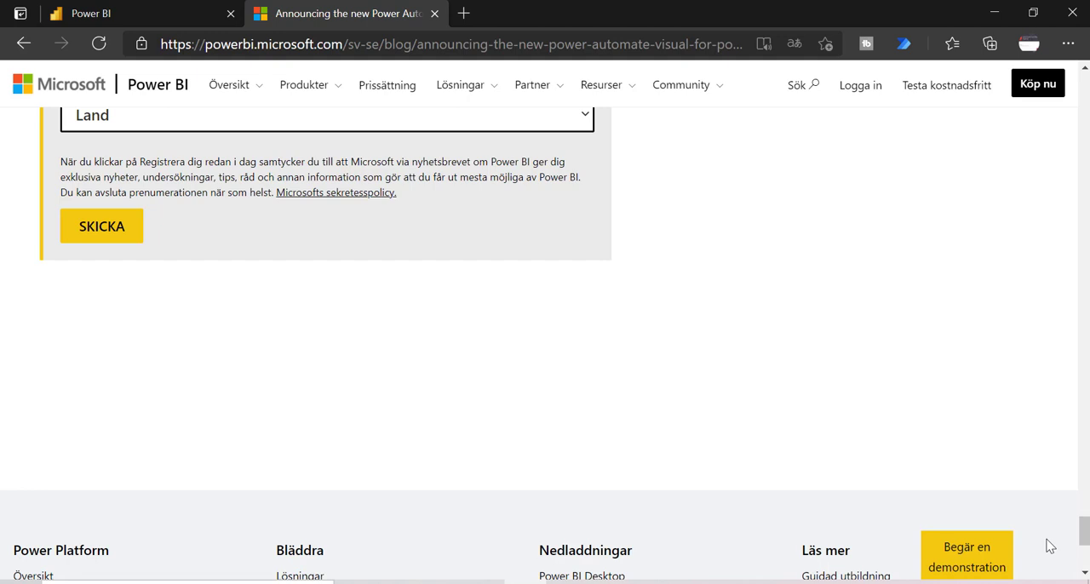
pyautogui.scroll(10, 1050, 546)
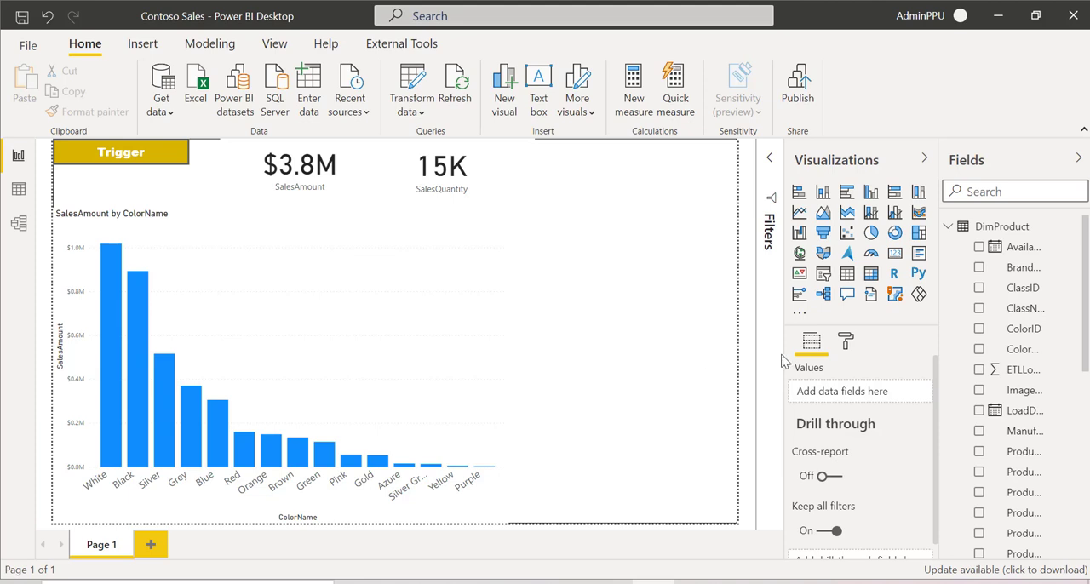
# Step: Search the AppSource catalogue of additional Power BI visuals for Power Automate
pyautogui.click(807, 313)
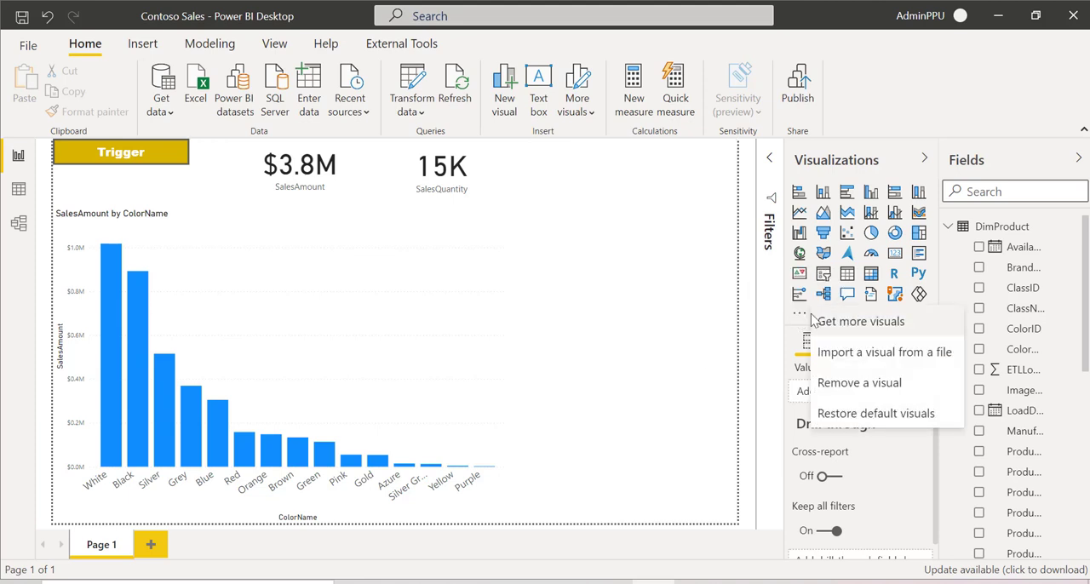
pyautogui.click(873, 330)
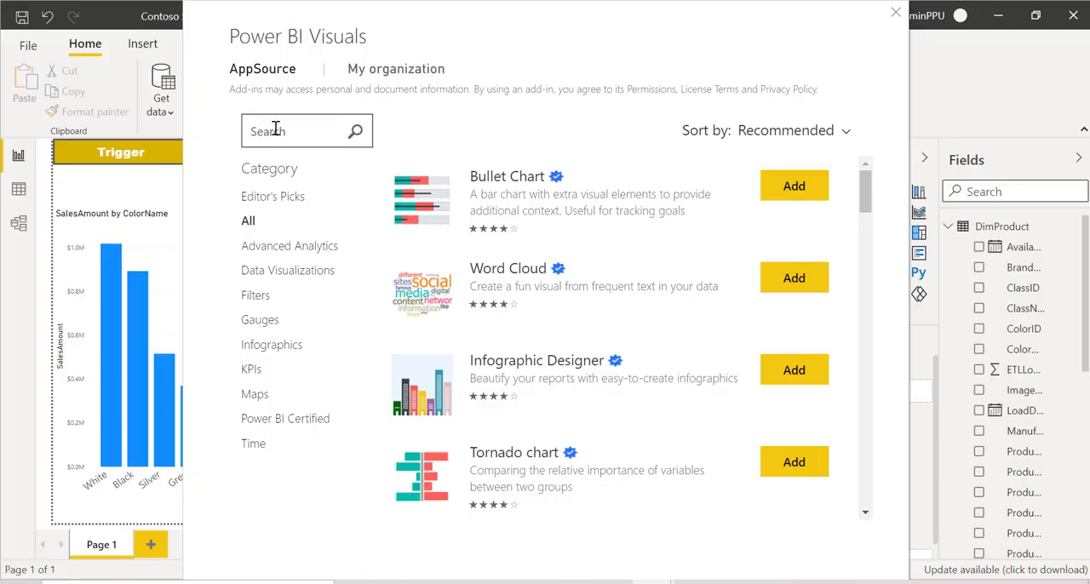
pyautogui.click(275, 130)
pyautogui.write('Power')
pyautogui.write(' Automate')
pyautogui.press('Return')
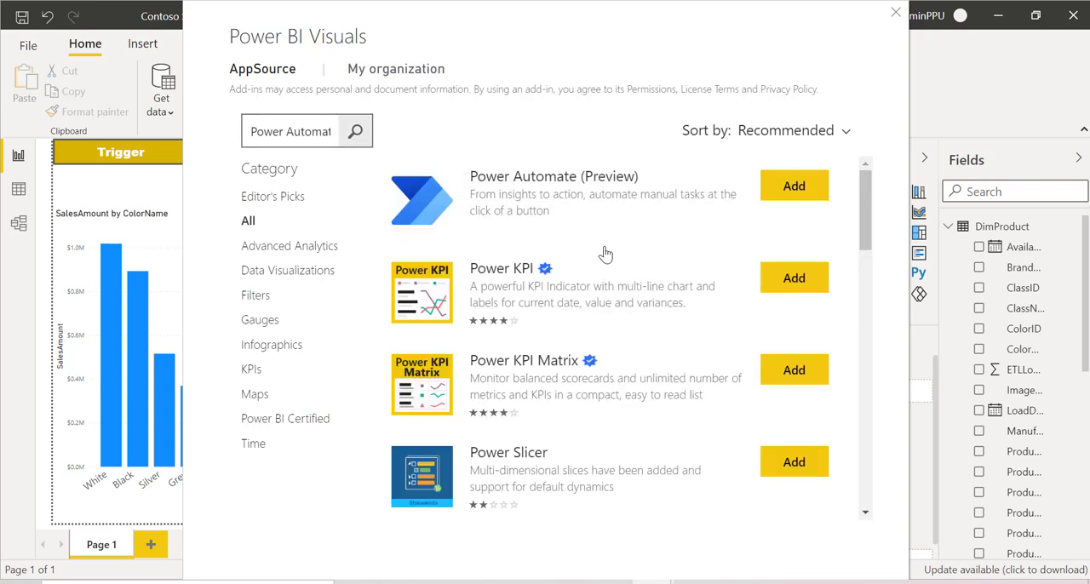
# Step: Review the Power Automate (Preview) visual's details and import it into the report
pyautogui.click(523, 194)
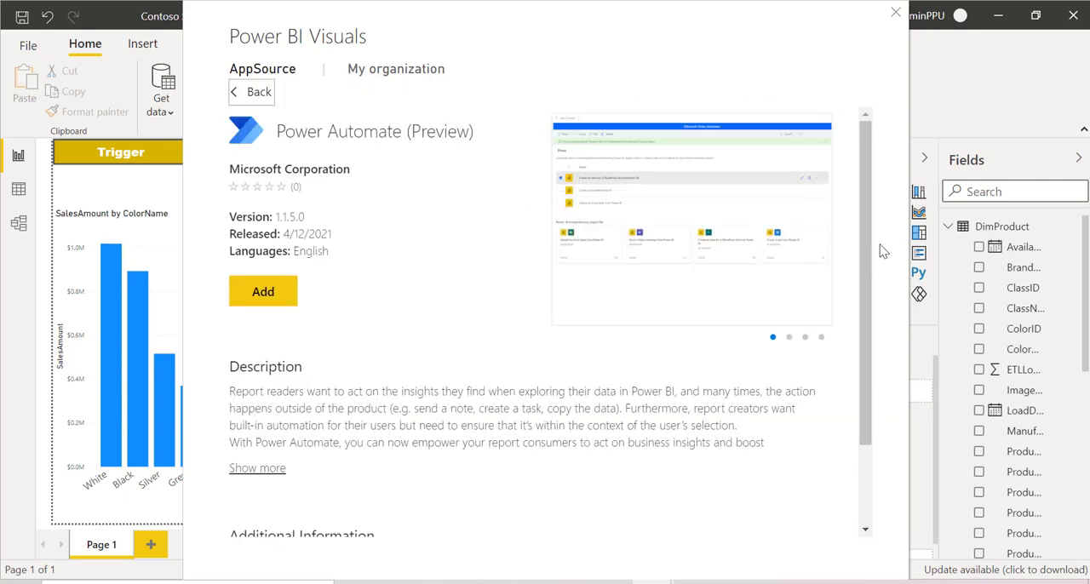
pyautogui.moveTo(863, 223); pyautogui.dragTo(866, 202)
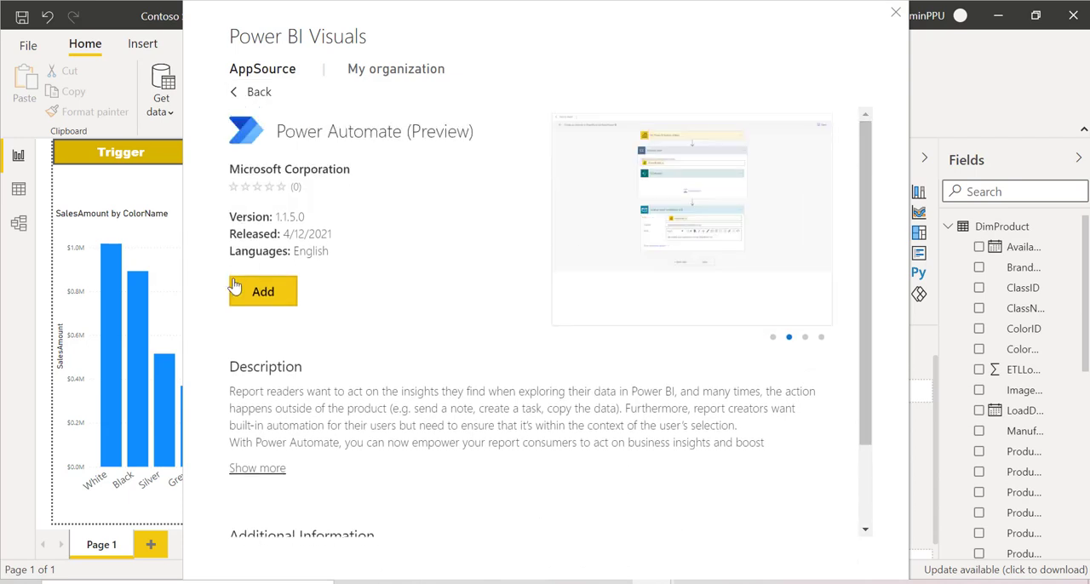
pyautogui.click(255, 300)
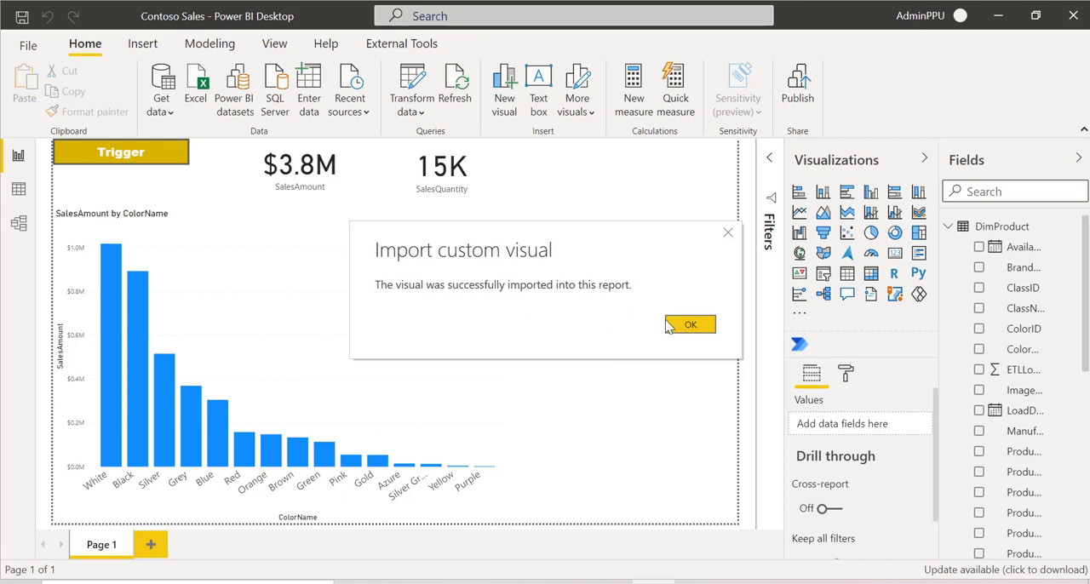
pyautogui.click(691, 325)
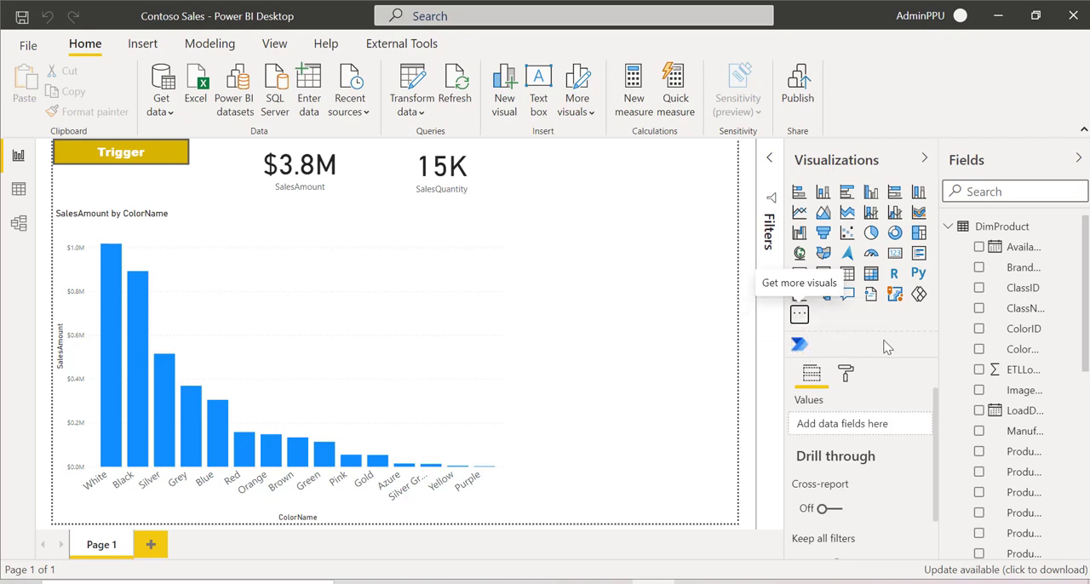
# Step: Place the Power Automate visual on the report page in focus mode and add BrandName from DimProduct as its data
pyautogui.click(799, 345)
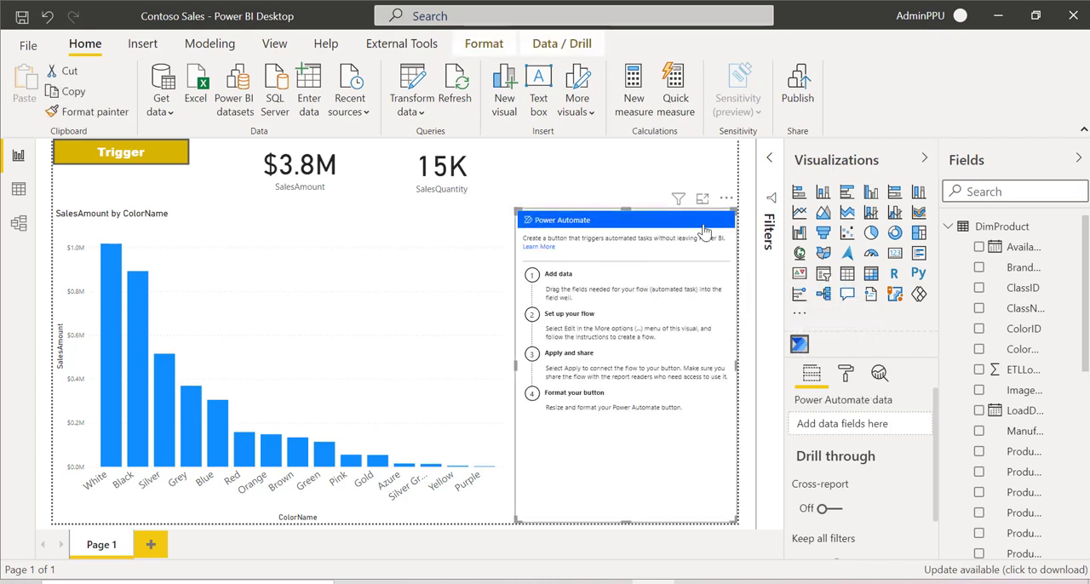
pyautogui.click(703, 199)
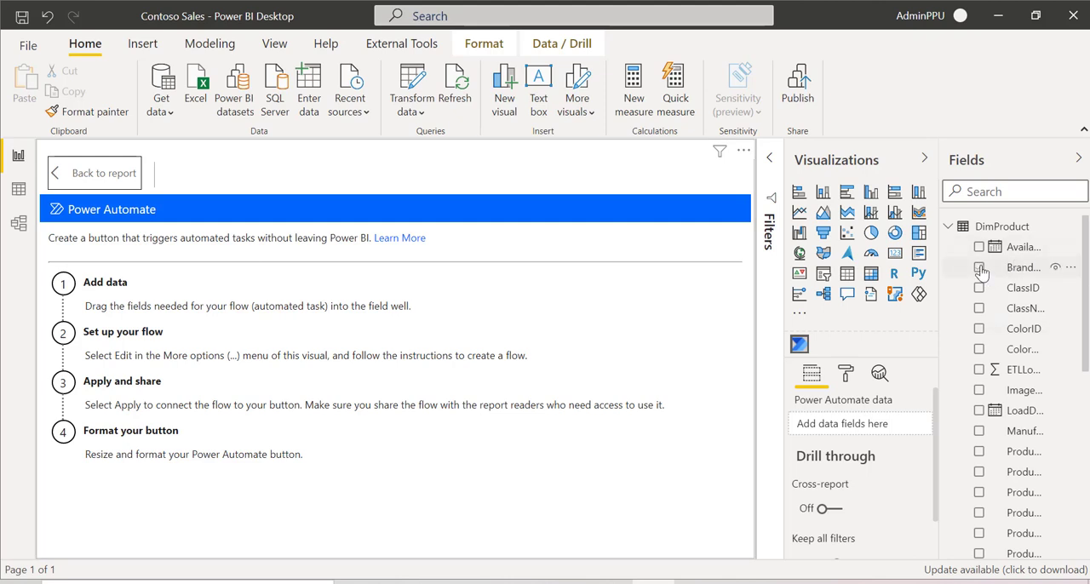
pyautogui.moveTo(981, 271); pyautogui.dragTo(851, 423)
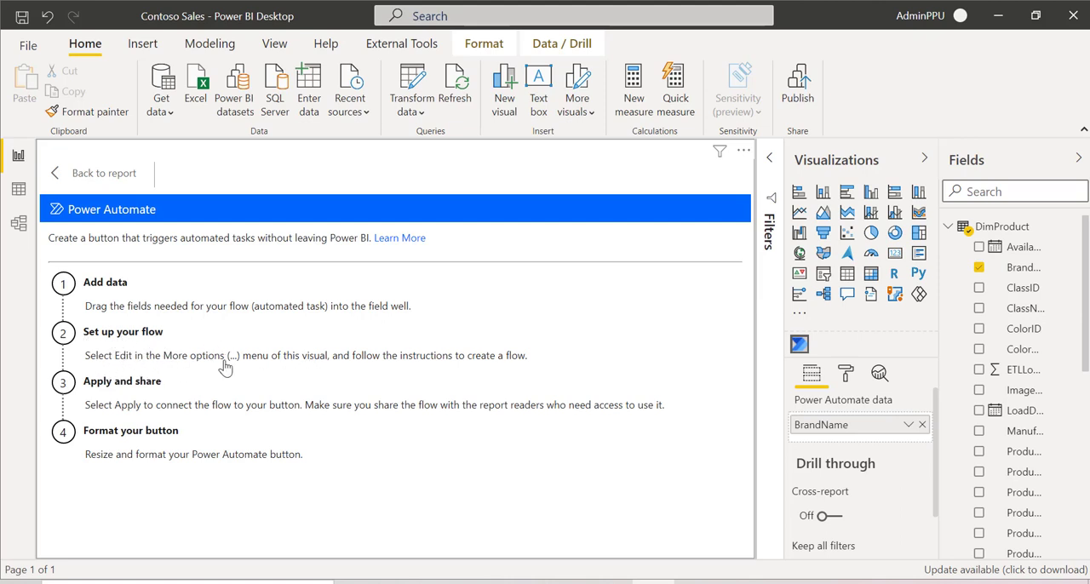
# Step: Open the Power Automate visual for editing and look over its flows page
pyautogui.click(746, 151)
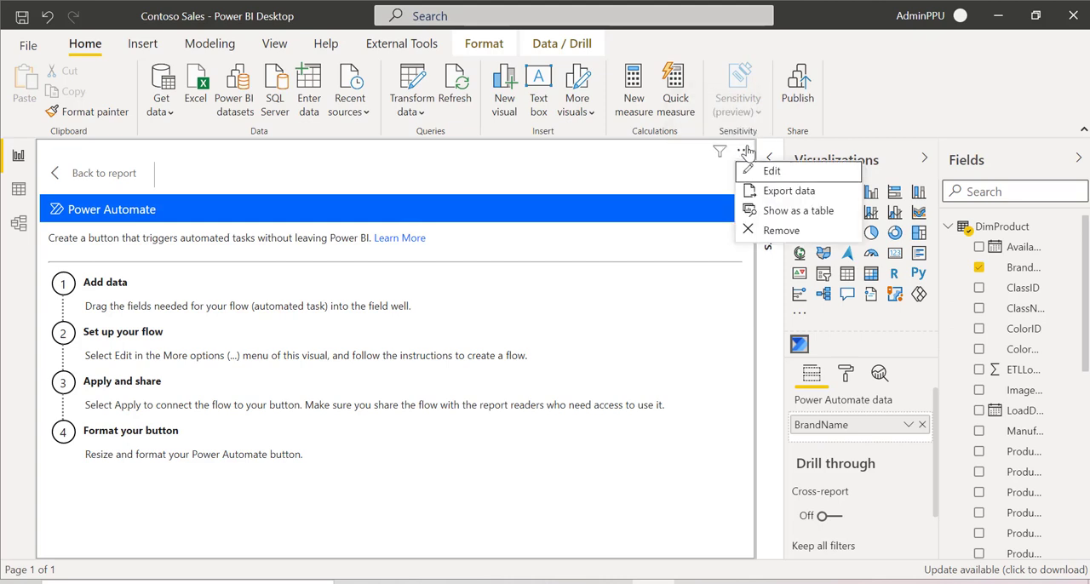
pyautogui.click(777, 171)
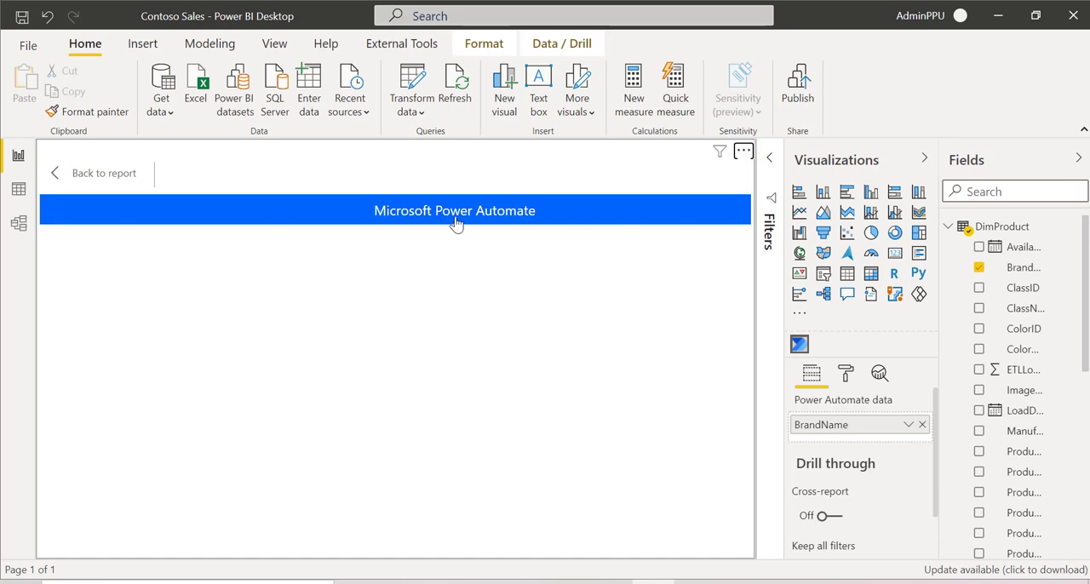
pyautogui.click(520, 223)
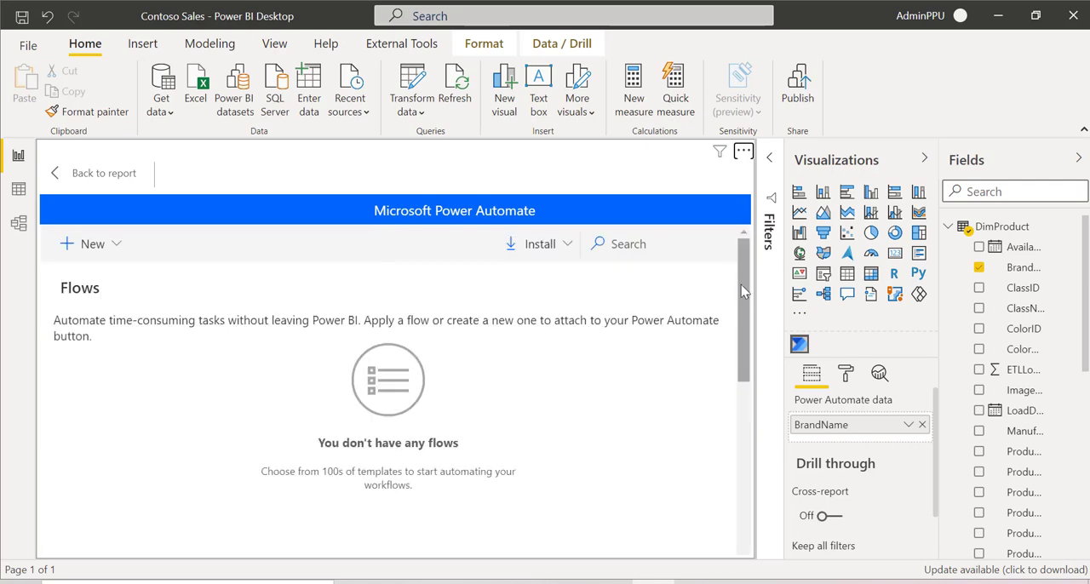
pyautogui.moveTo(741, 285)
pyautogui.mouseDown()
pyautogui.moveTo(742, 467)
pyautogui.moveTo(744, 275)
pyautogui.moveTo(742, 443)
pyautogui.moveTo(758, 290)
pyautogui.moveTo(747, 452)
pyautogui.moveTo(740, 299)
pyautogui.moveTo(736, 431)
pyautogui.moveTo(740, 272)
pyautogui.mouseUp()
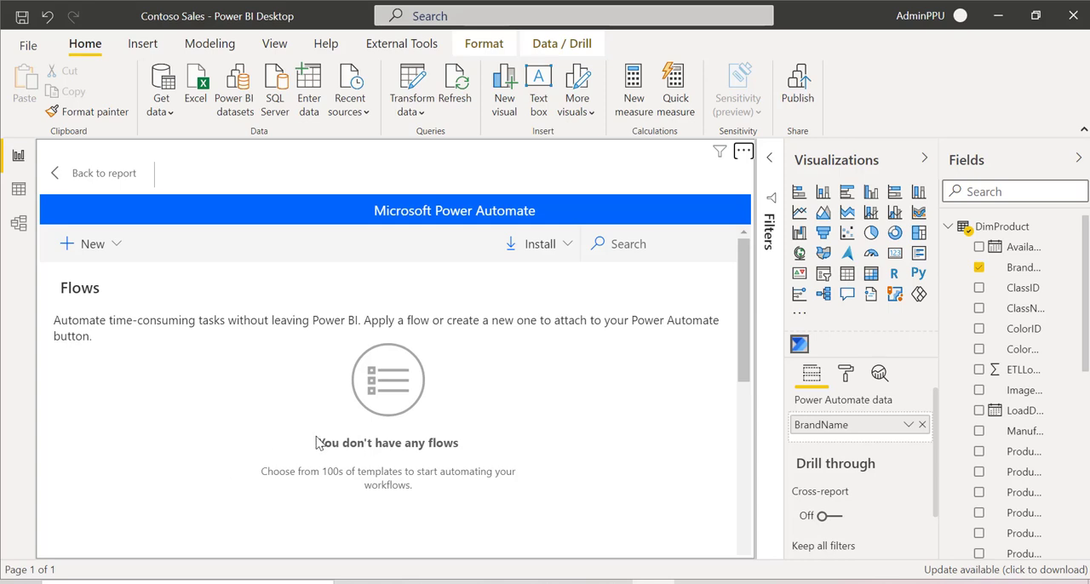
pyautogui.moveTo(316, 439); pyautogui.dragTo(466, 436)
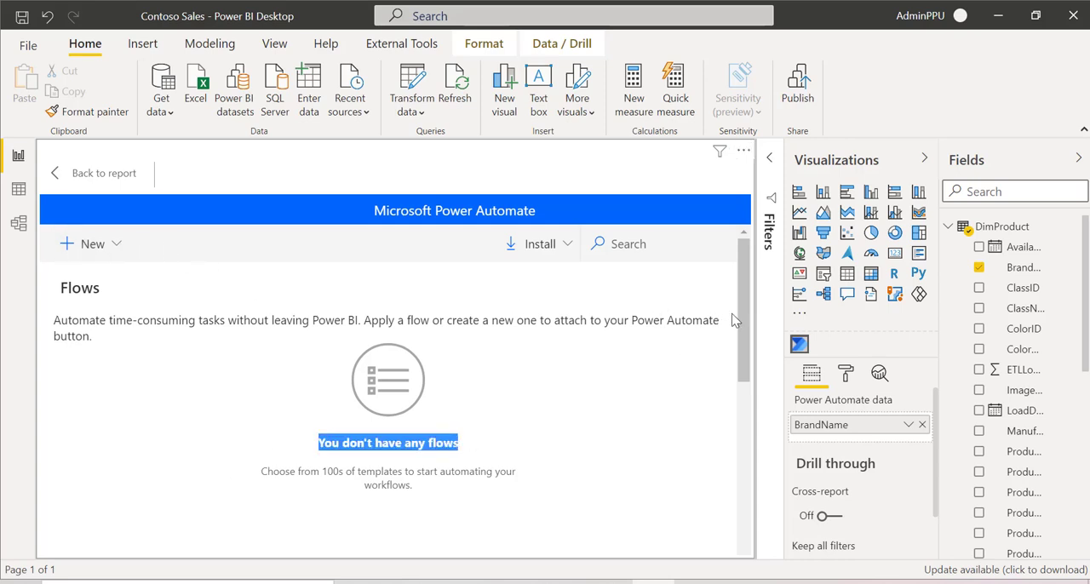
# Step: Create a new instant cloud flow for the Power Automate visual
pyautogui.click(94, 241)
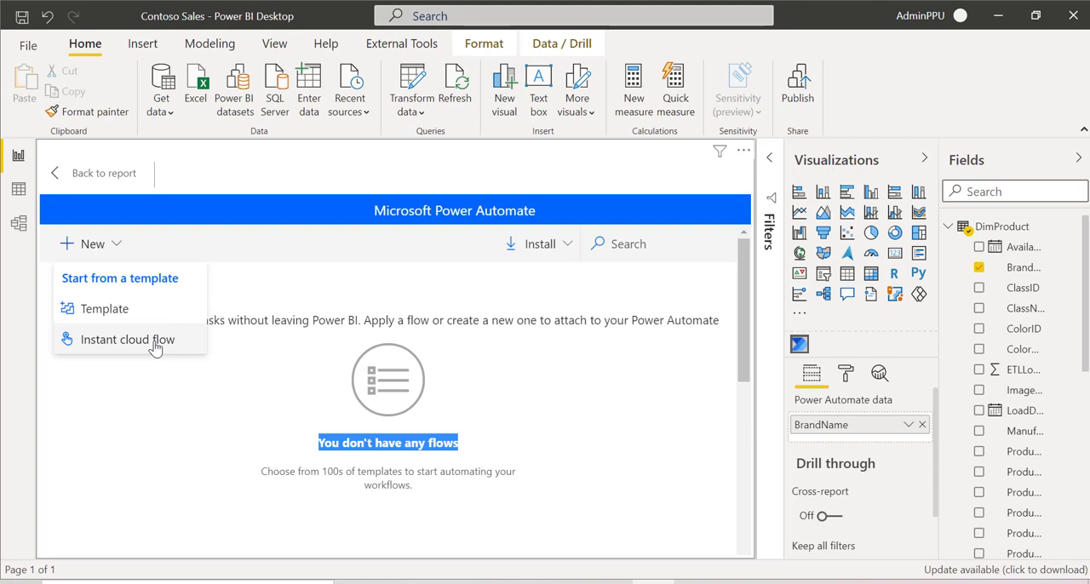
pyautogui.moveTo(741, 319)
pyautogui.mouseDown()
pyautogui.moveTo(756, 449)
pyautogui.moveTo(750, 309)
pyautogui.mouseUp()
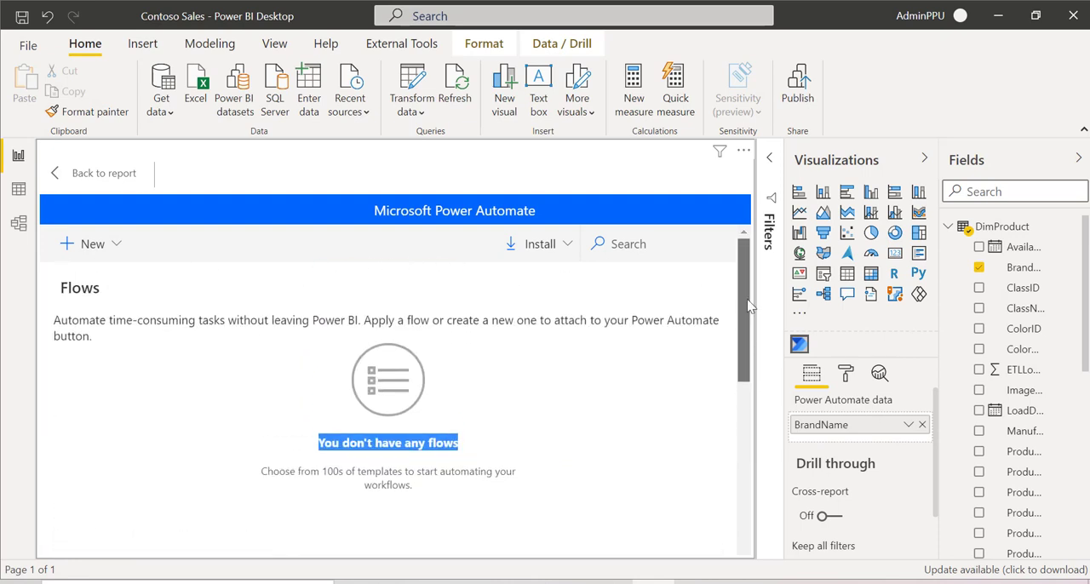
pyautogui.click(100, 244)
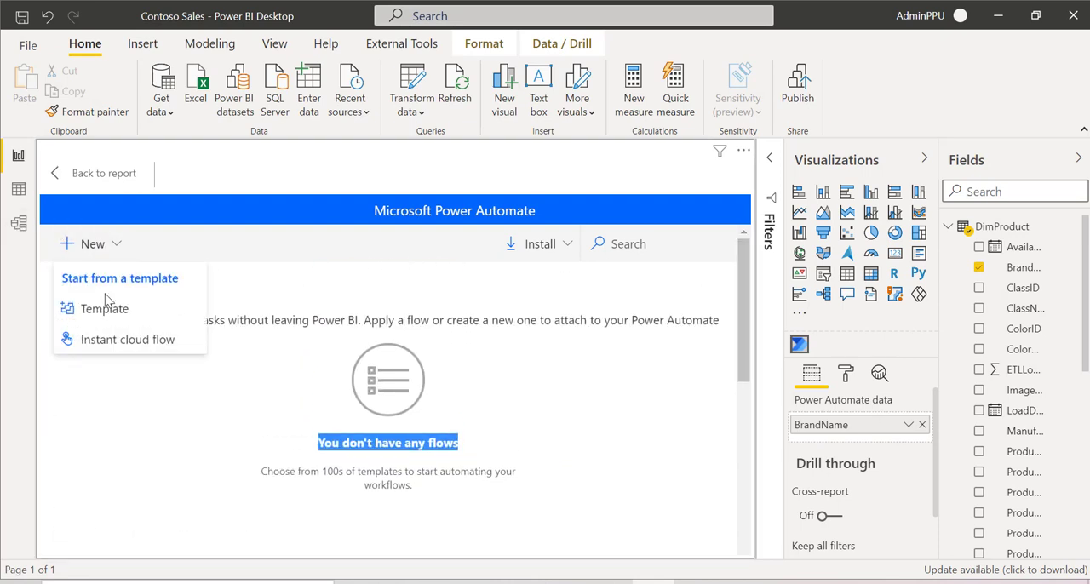
pyautogui.click(117, 340)
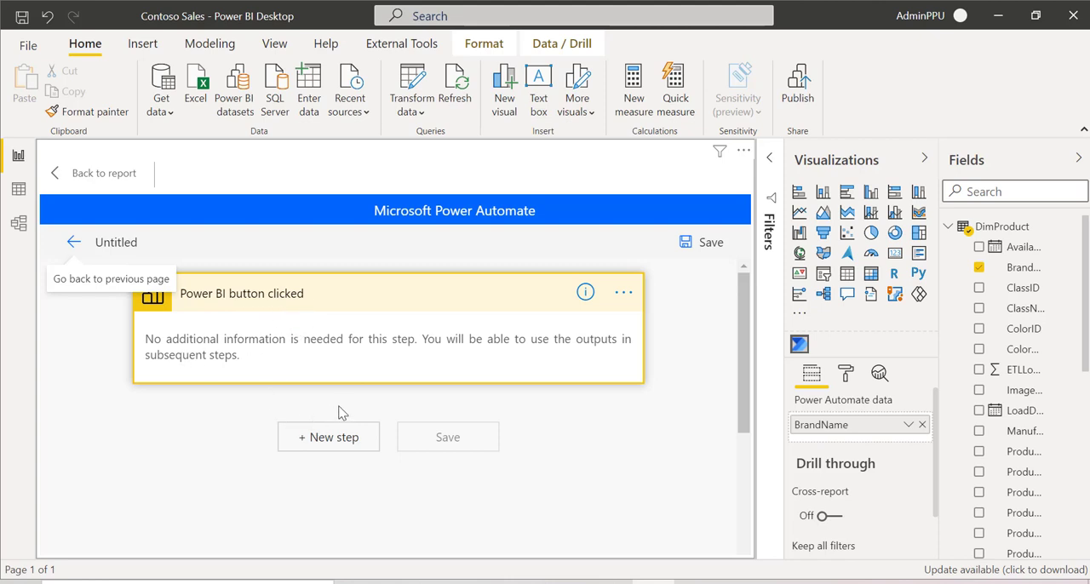
# Step: Add the Power BI action Refresh a dataset (preview) as a new step after the Power BI button clicked trigger
pyautogui.click(334, 446)
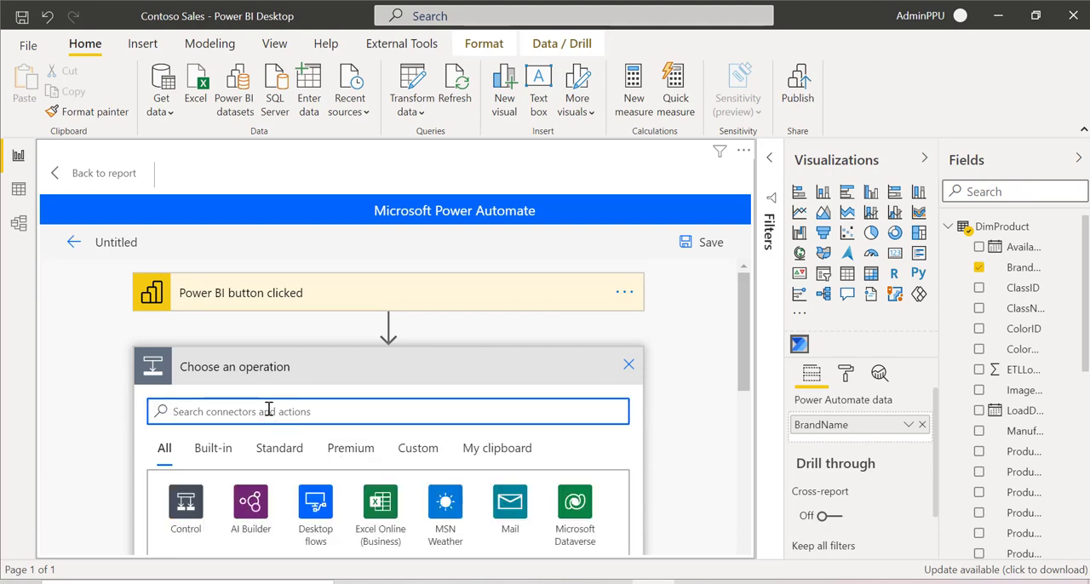
pyautogui.write('Power BI')
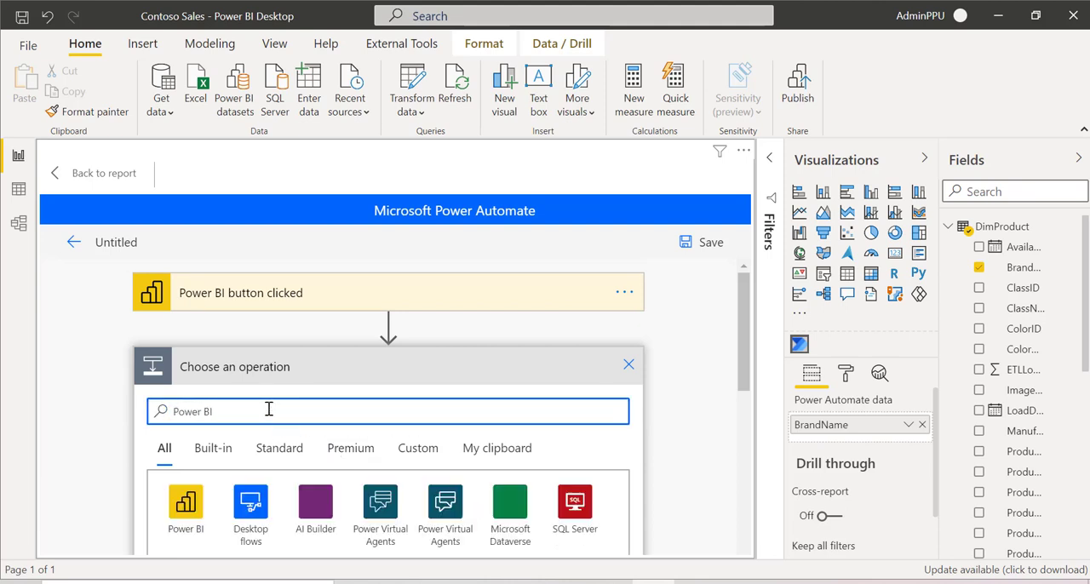
pyautogui.click(183, 517)
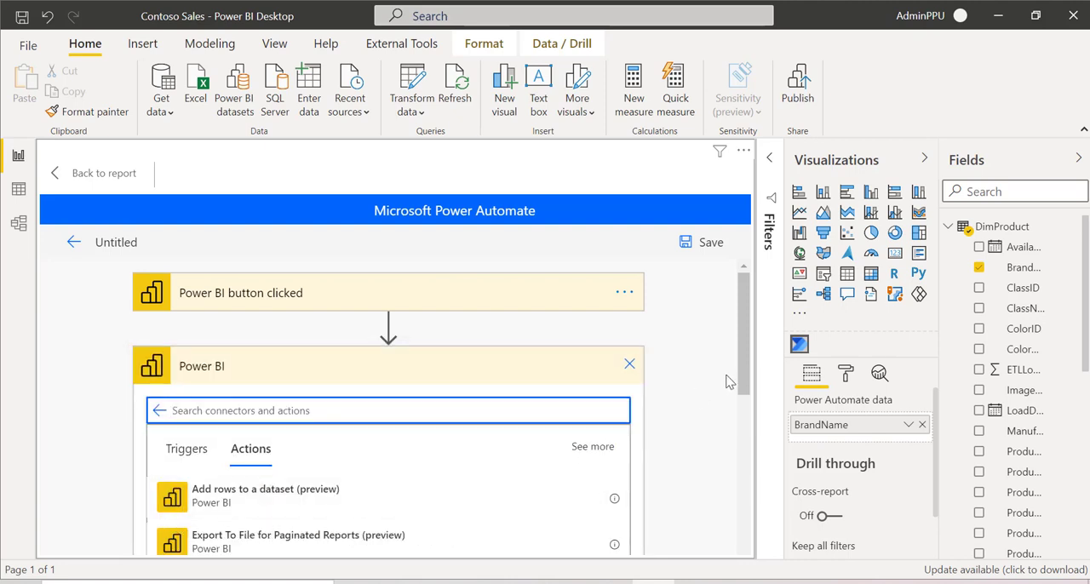
pyautogui.scroll(-2, 742, 366)
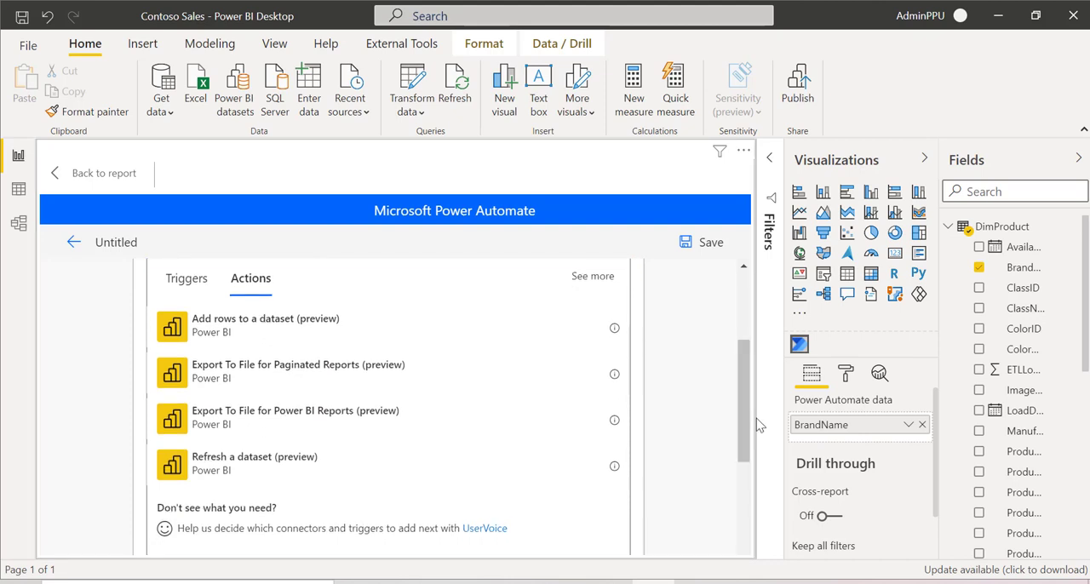
pyautogui.click(228, 476)
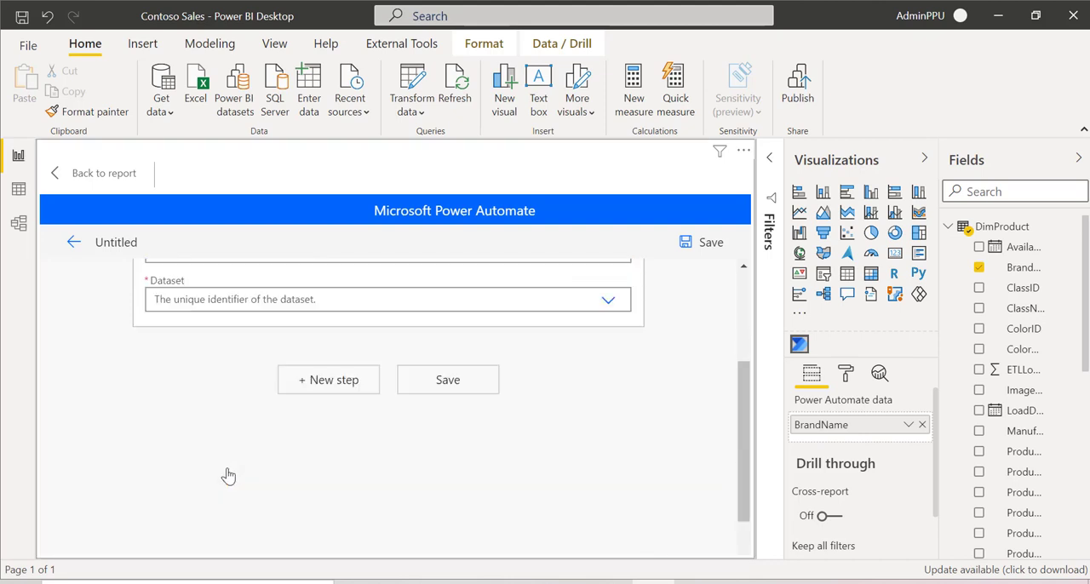
# Step: Configure the Refresh a dataset action with workspace Metrics-BI and dataset Query - ALM
pyautogui.moveTo(738, 392); pyautogui.dragTo(744, 313)
pyautogui.moveTo(743, 339); pyautogui.dragTo(746, 315)
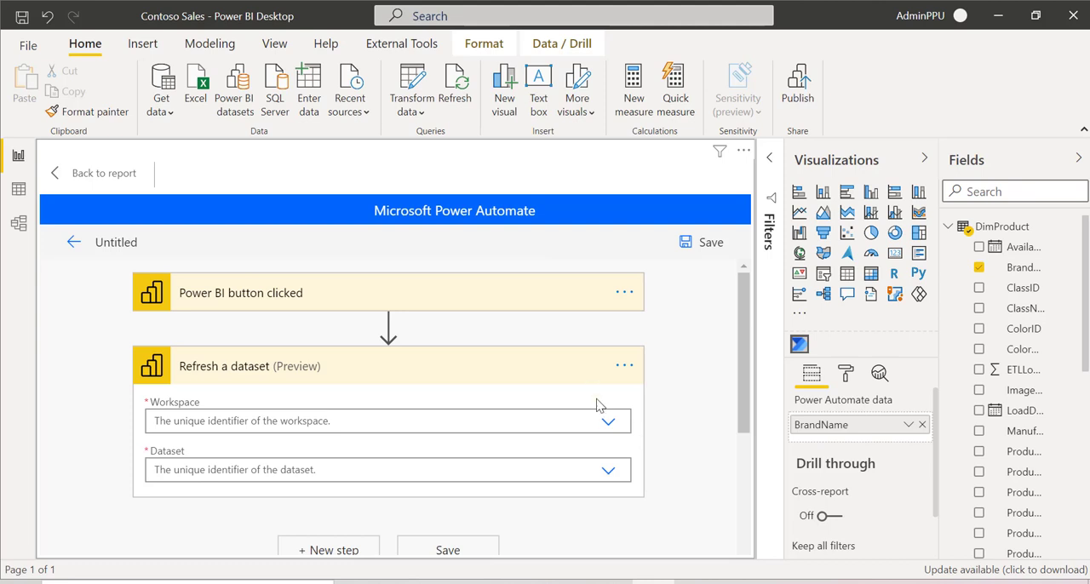
pyautogui.click(627, 367)
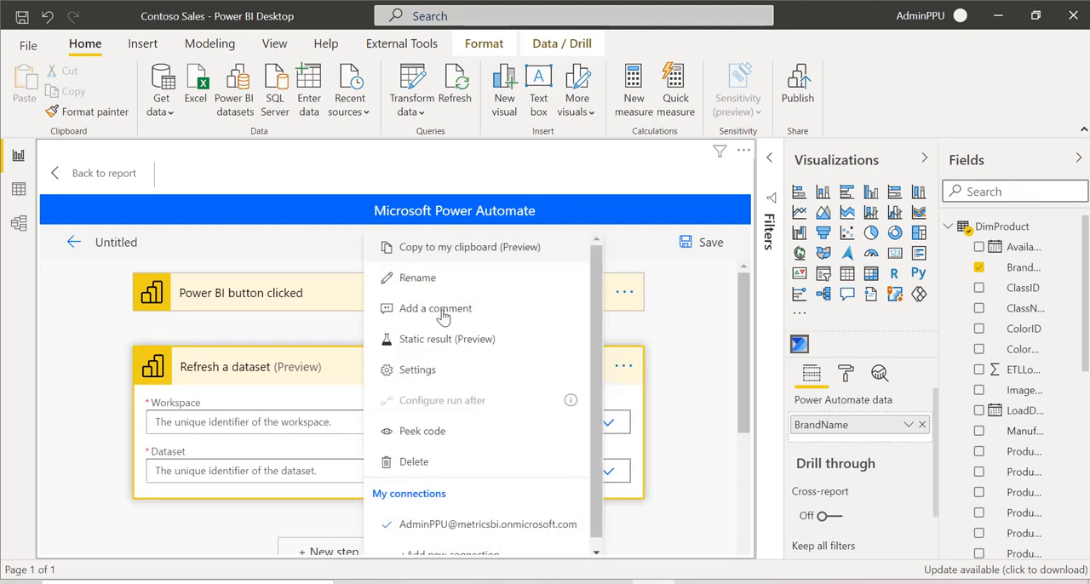
pyautogui.click(640, 406)
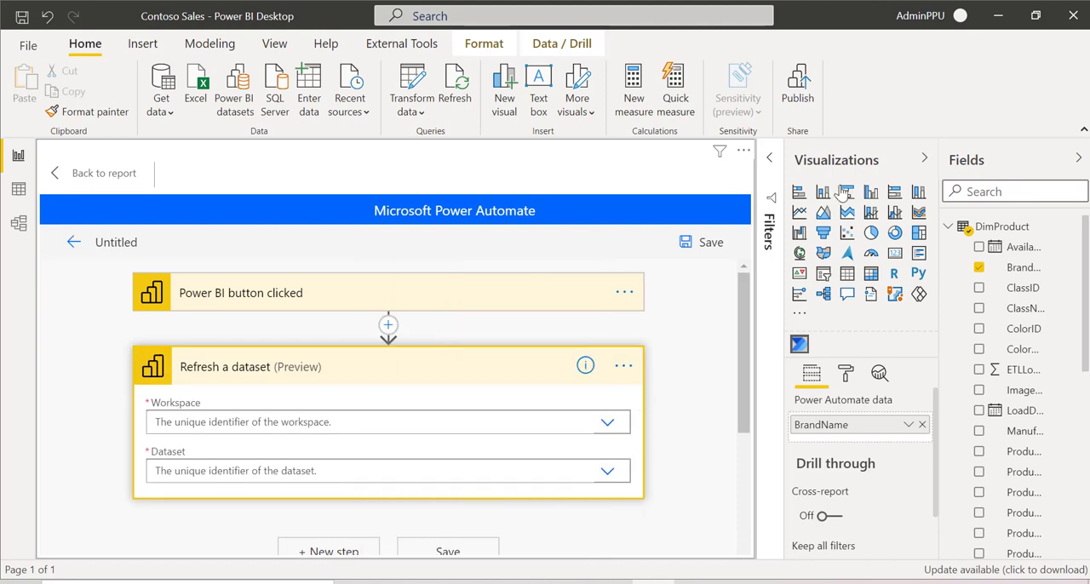
pyautogui.click(609, 430)
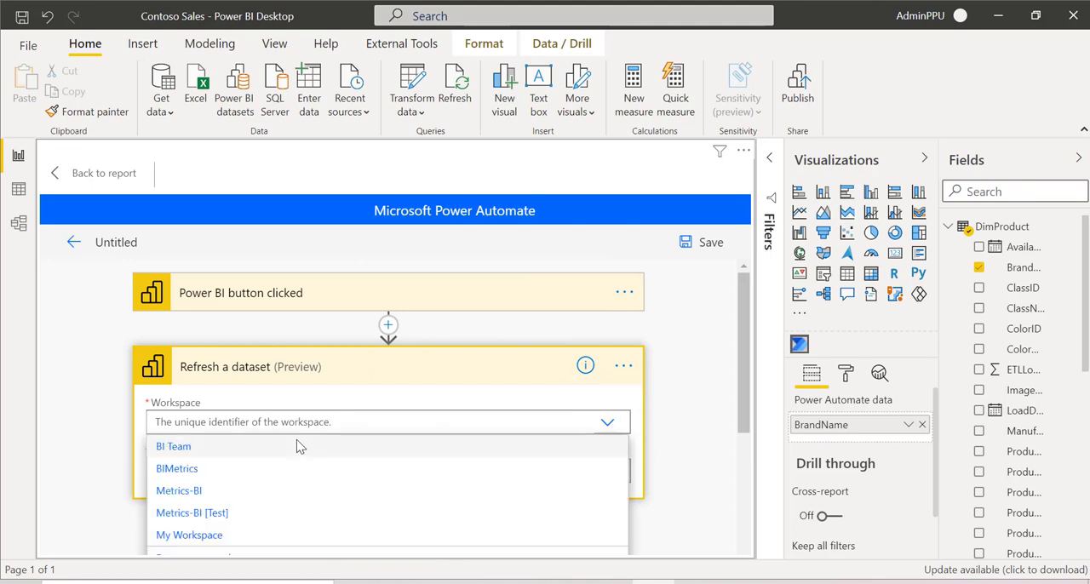
pyautogui.click(179, 491)
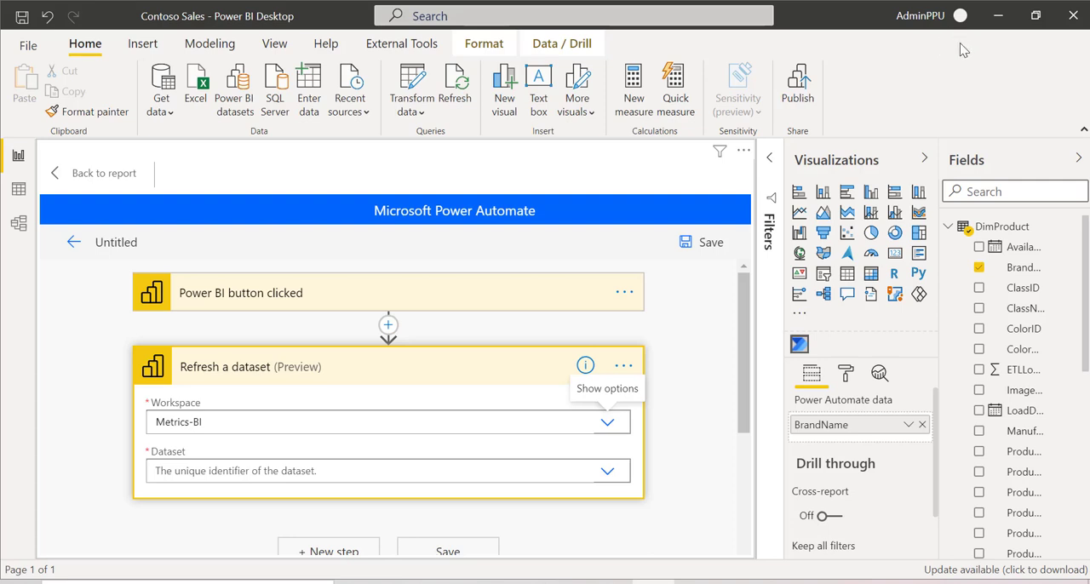
pyautogui.click(608, 472)
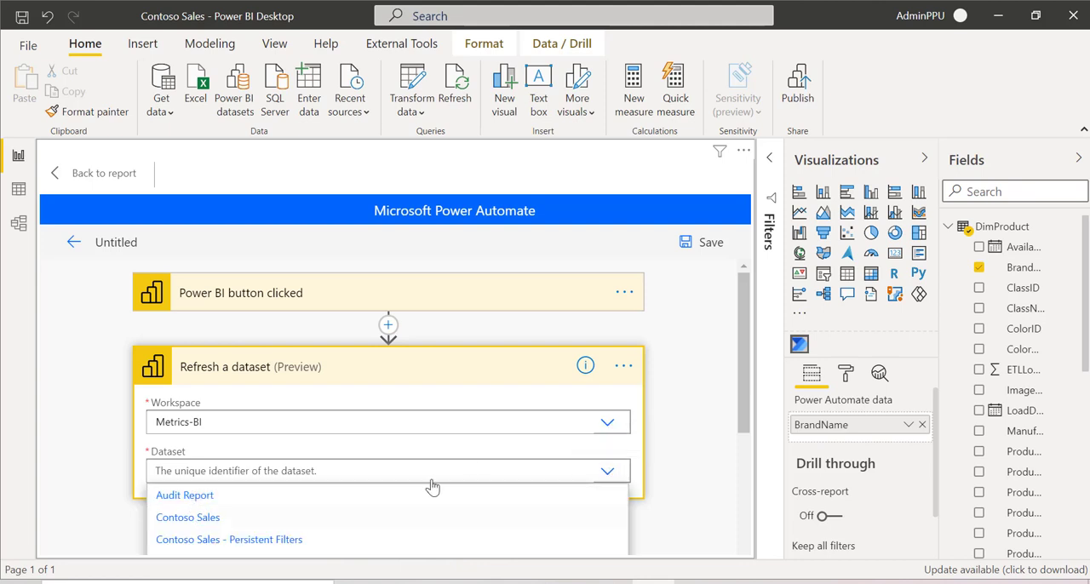
pyautogui.moveTo(739, 404); pyautogui.dragTo(749, 466)
pyautogui.click(212, 551)
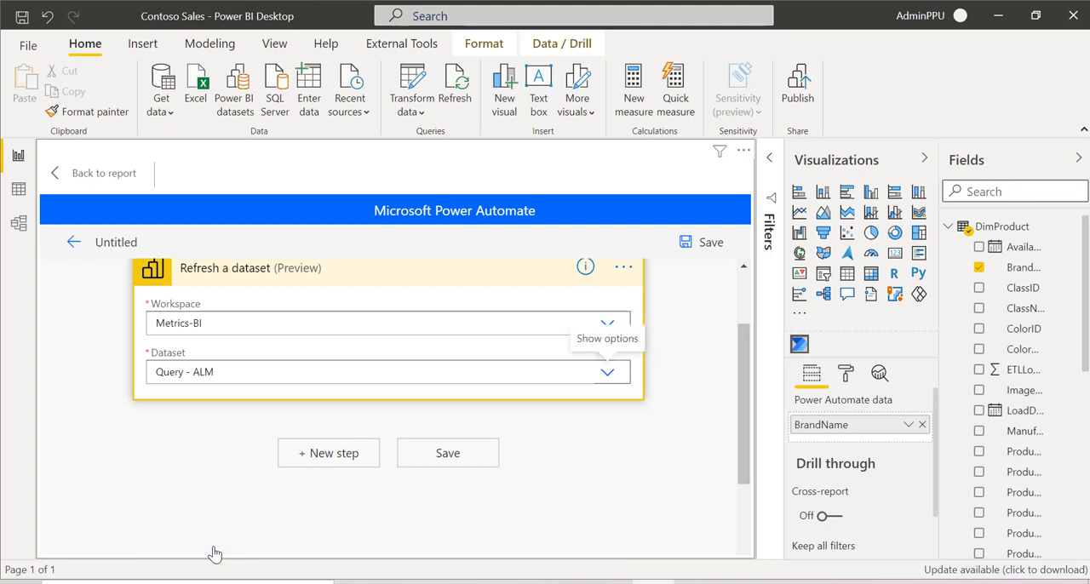
pyautogui.moveTo(746, 442); pyautogui.dragTo(747, 391)
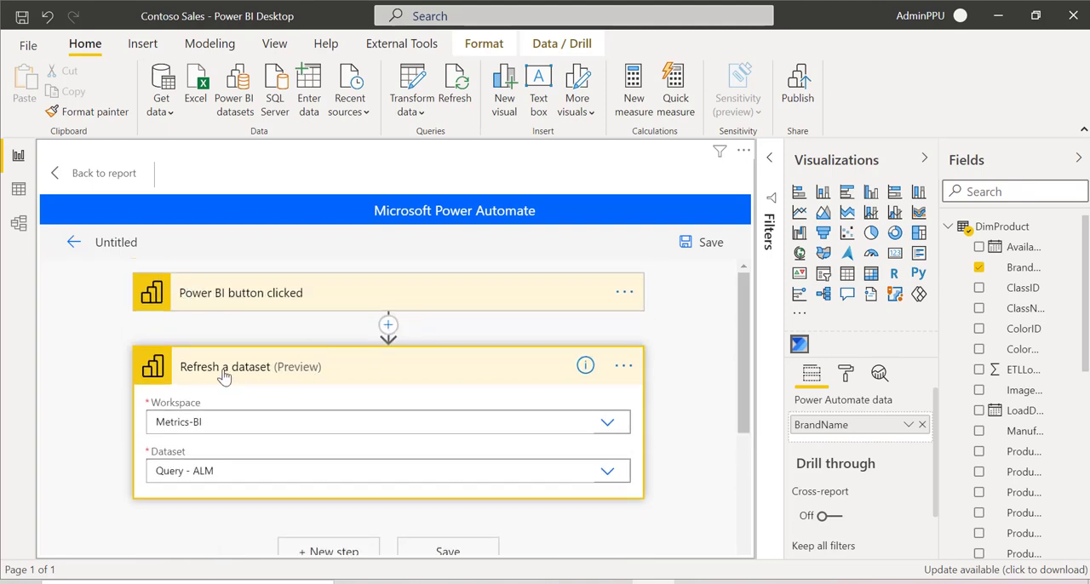
# Step: Save the new flow containing the Refresh a dataset action
pyautogui.click(703, 244)
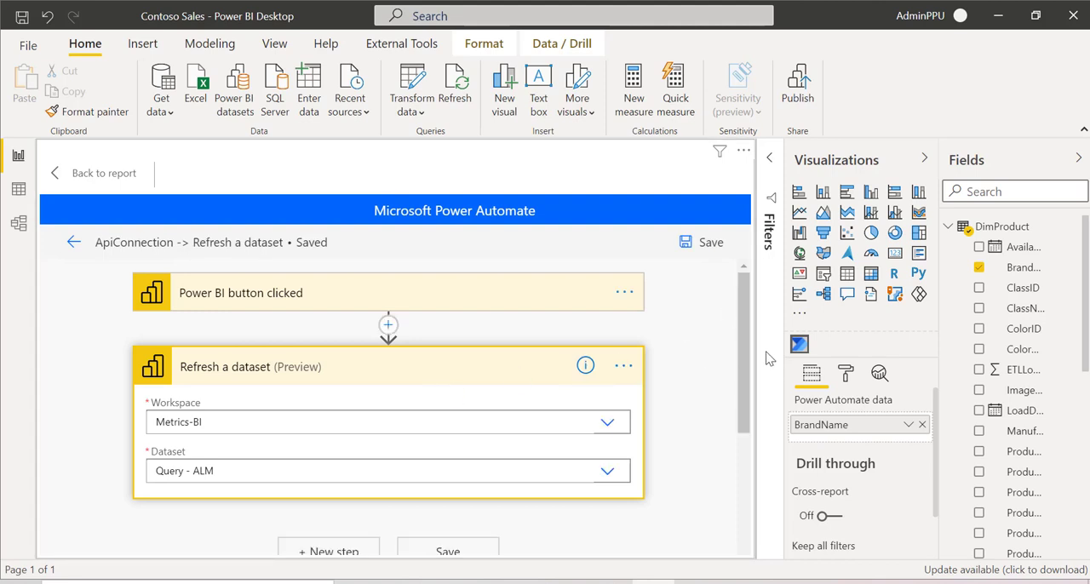
pyautogui.scroll(-1, 749, 398)
pyautogui.scroll(-2, 750, 398)
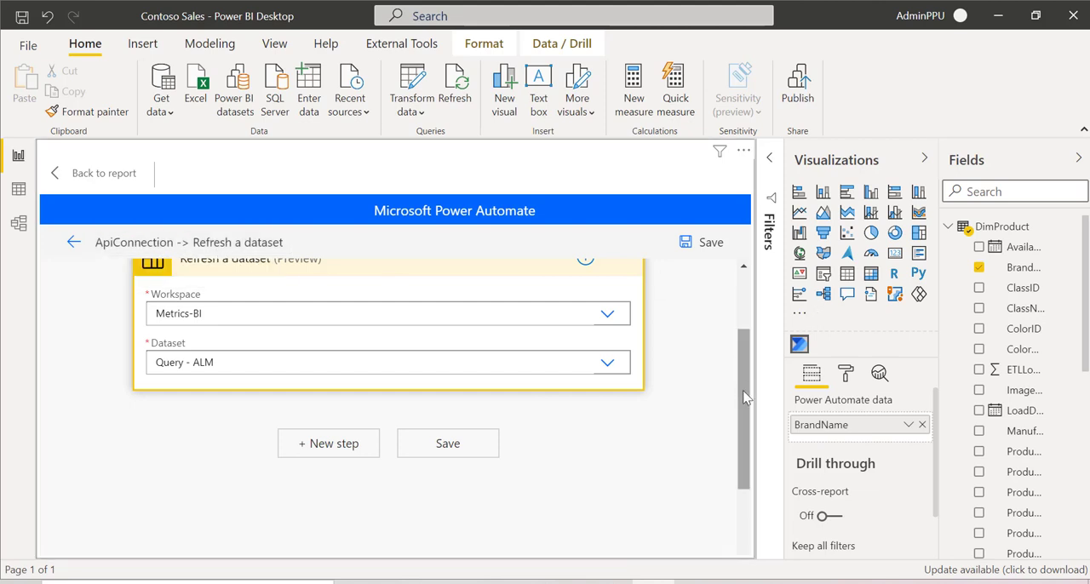
pyautogui.scroll(-3, 743, 390)
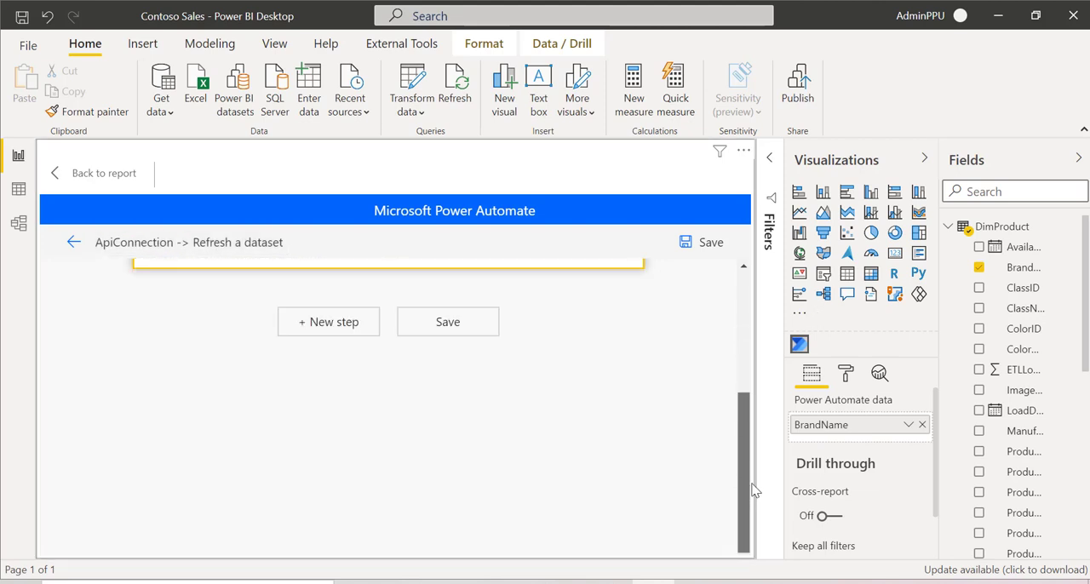
# Step: Leave the flow designer, look over the saved flow's details page and return to the report
pyautogui.click(72, 246)
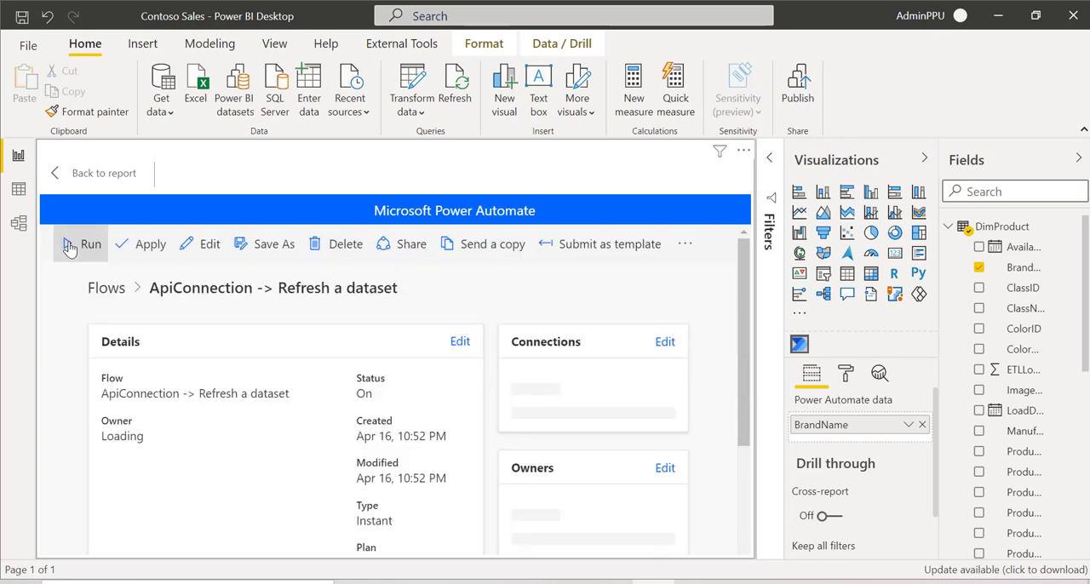
pyautogui.moveTo(739, 330); pyautogui.dragTo(750, 271)
pyautogui.moveTo(754, 371); pyautogui.dragTo(753, 477)
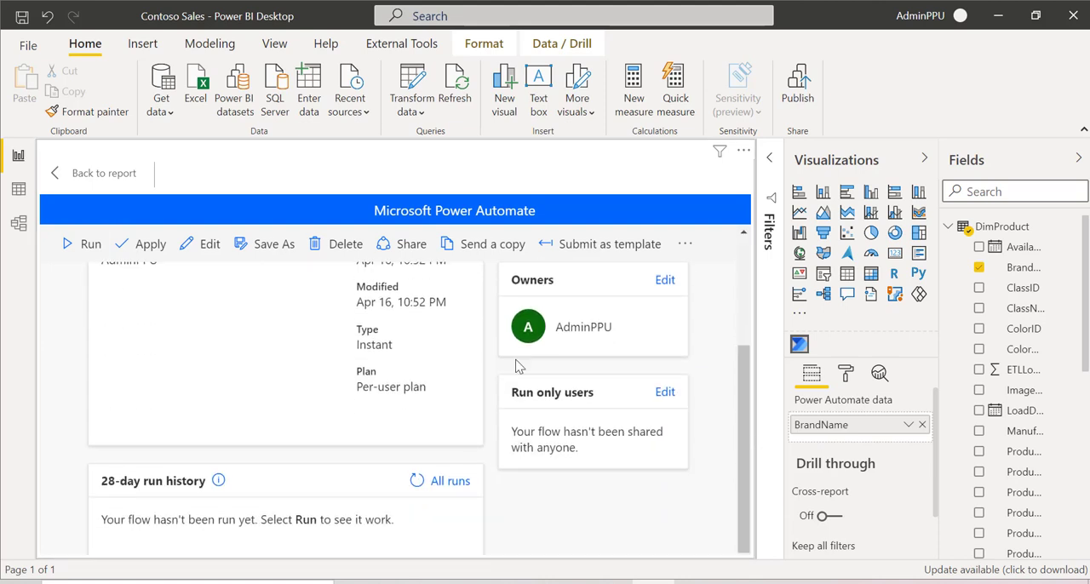
pyautogui.click(134, 174)
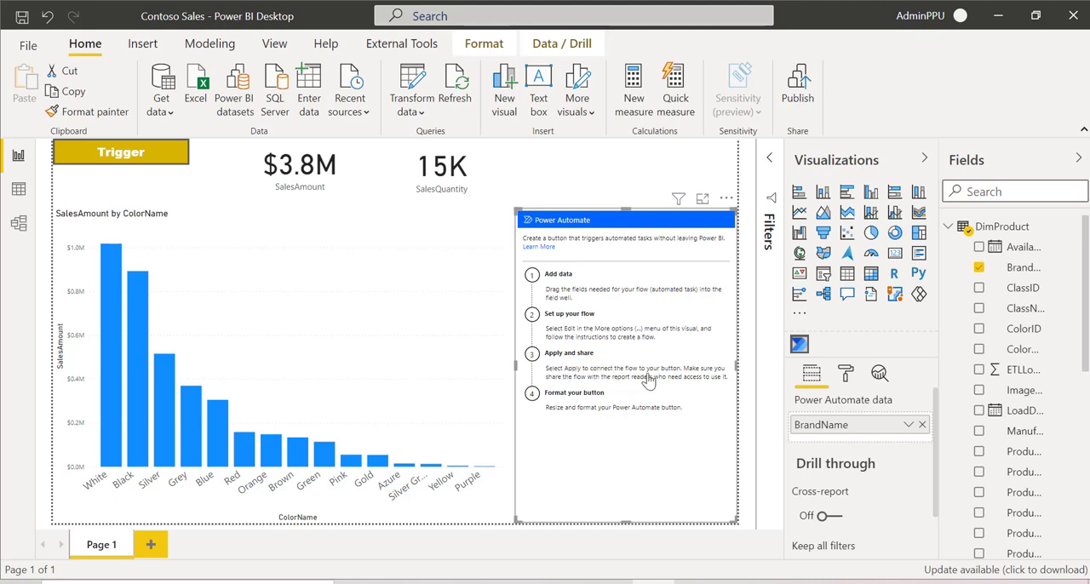
# Step: Edit the Power Automate visual, apply the flow "ApiConnection -> Refresh a dataset" to its button and return to the report
pyautogui.click(727, 199)
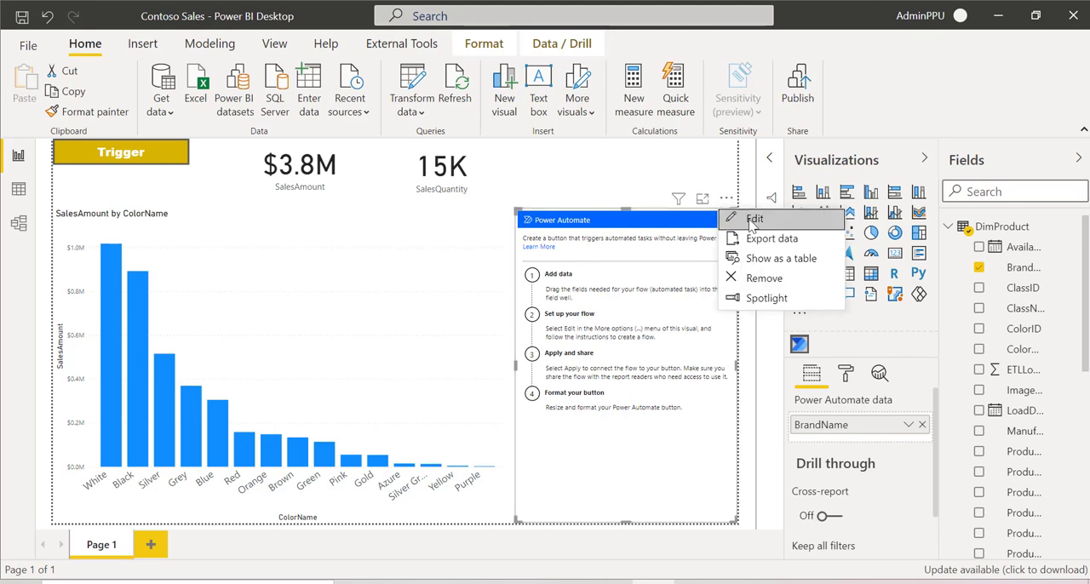
pyautogui.click(751, 221)
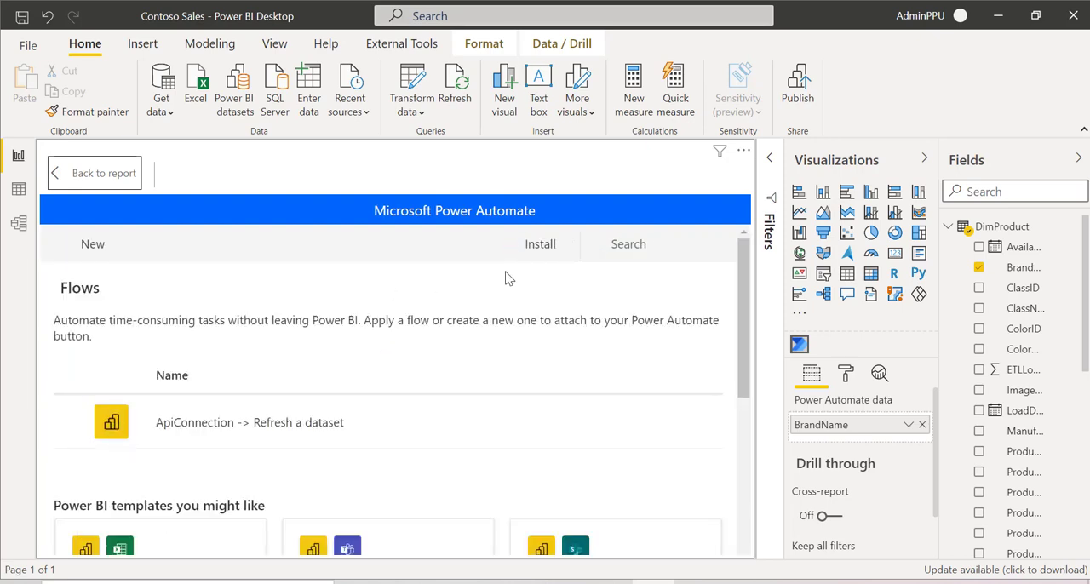
pyautogui.moveTo(257, 435)
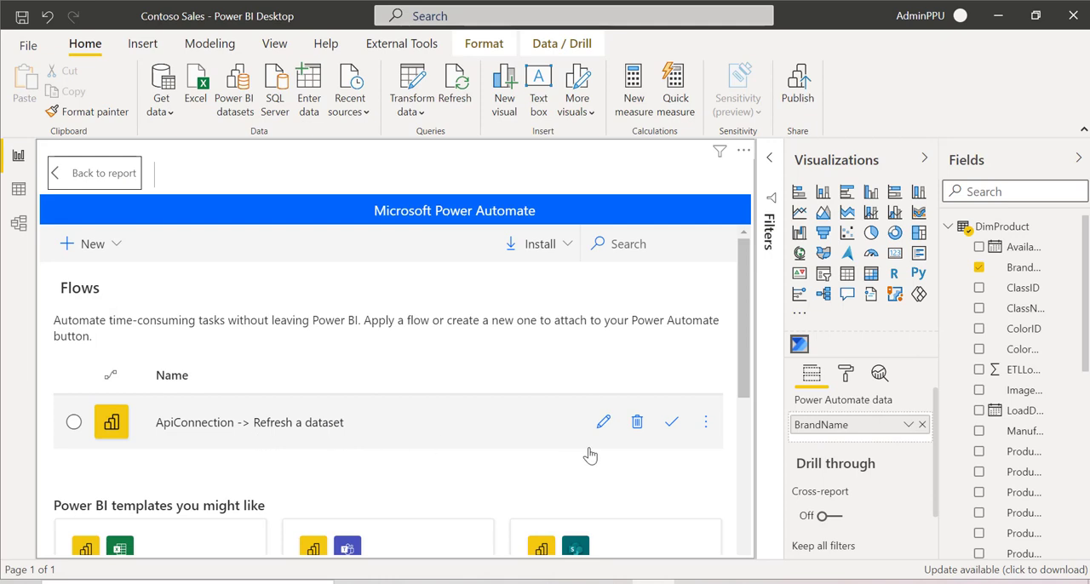
pyautogui.click(672, 425)
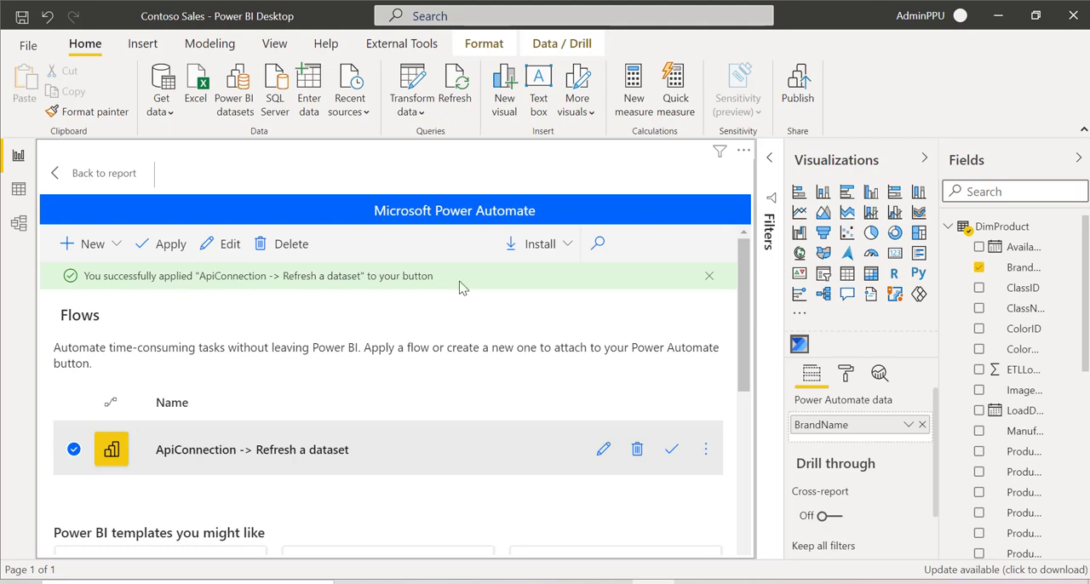
pyautogui.click(76, 174)
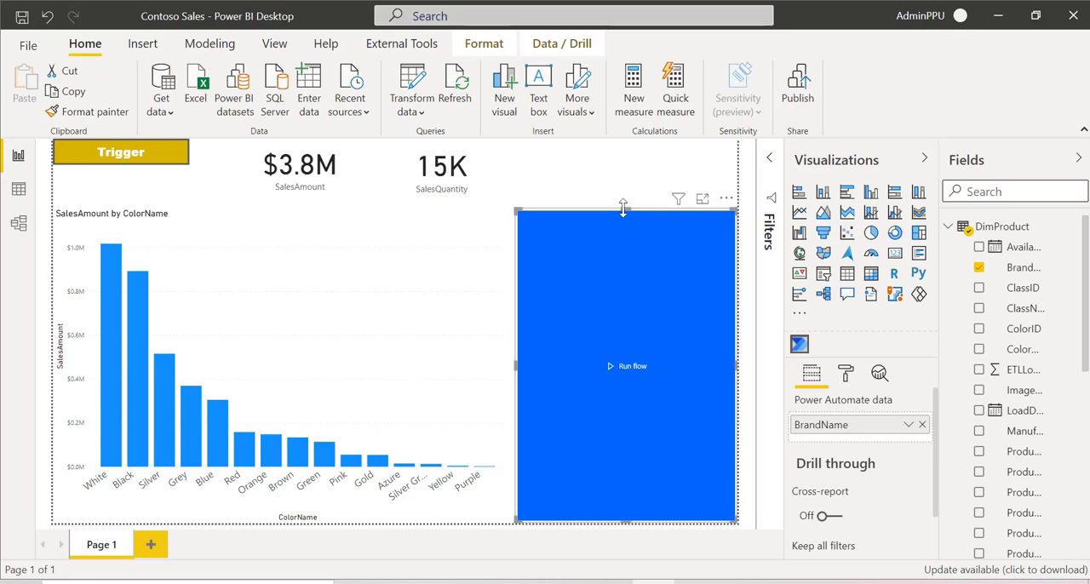
# Step: Shrink the Run flow button to a short banner and move it up beside the middle of the SalesAmount by ColorName chart
pyautogui.moveTo(624, 209); pyautogui.dragTo(654, 467)
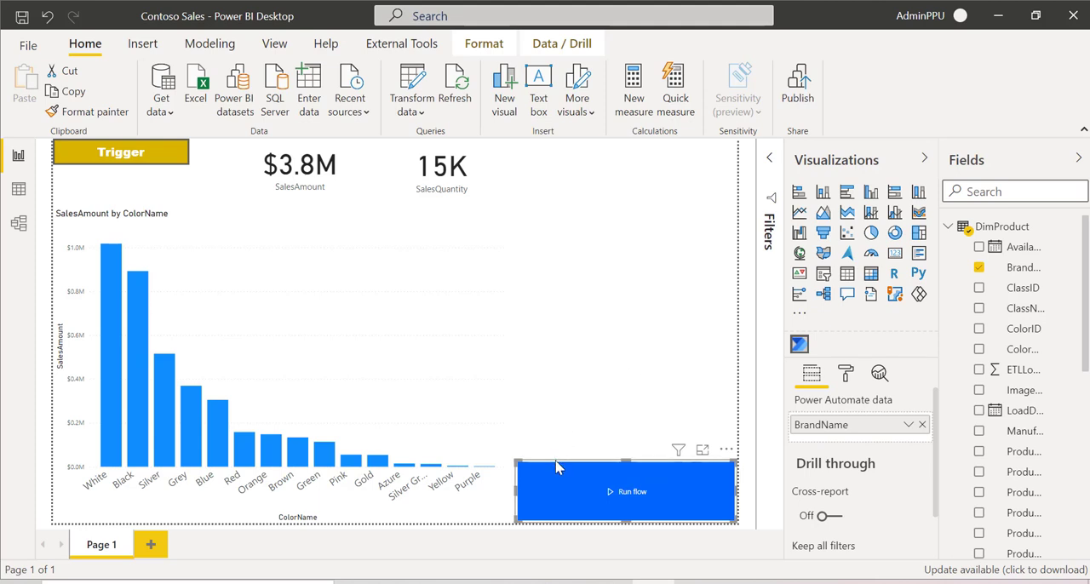
pyautogui.moveTo(568, 468); pyautogui.dragTo(599, 299)
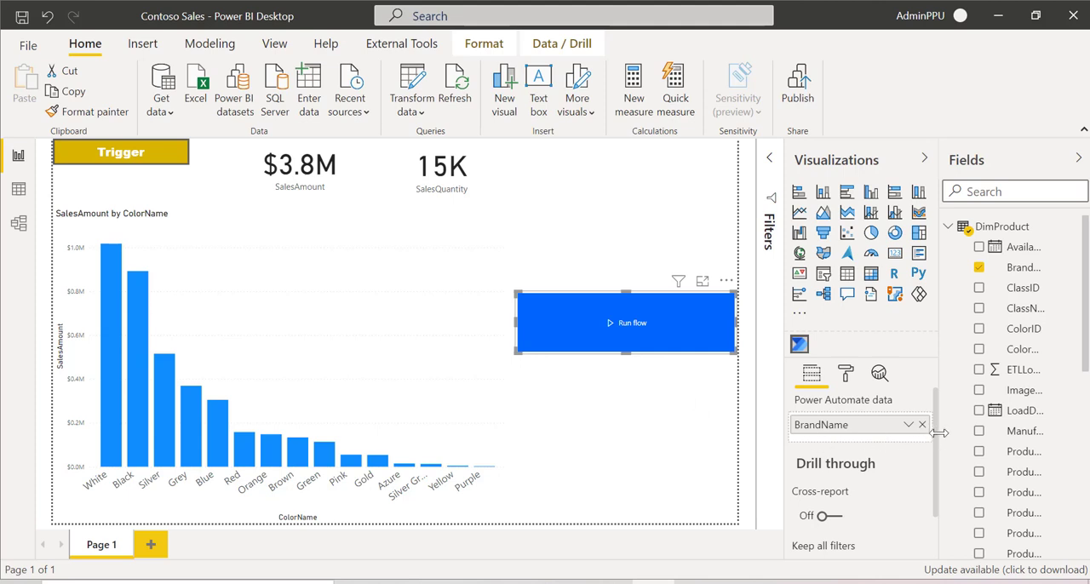
# Step: Change the Power Automate button's text to "Refresh Dataset" in its formatting options
pyautogui.scroll(-2, 935, 464)
pyautogui.scroll(2, 931, 417)
pyautogui.moveTo(938, 451); pyautogui.dragTo(936, 382)
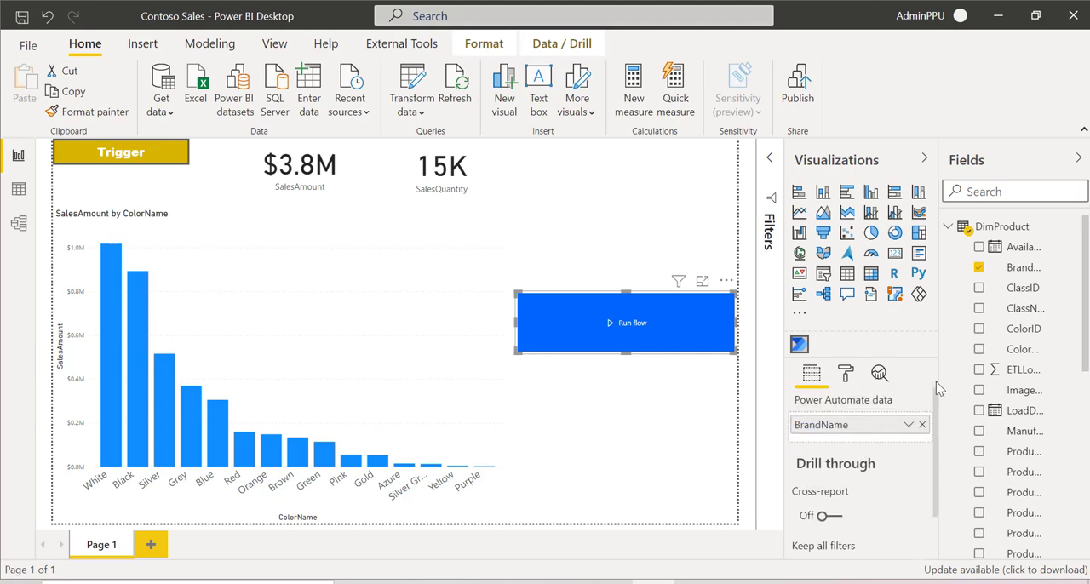
pyautogui.click(843, 374)
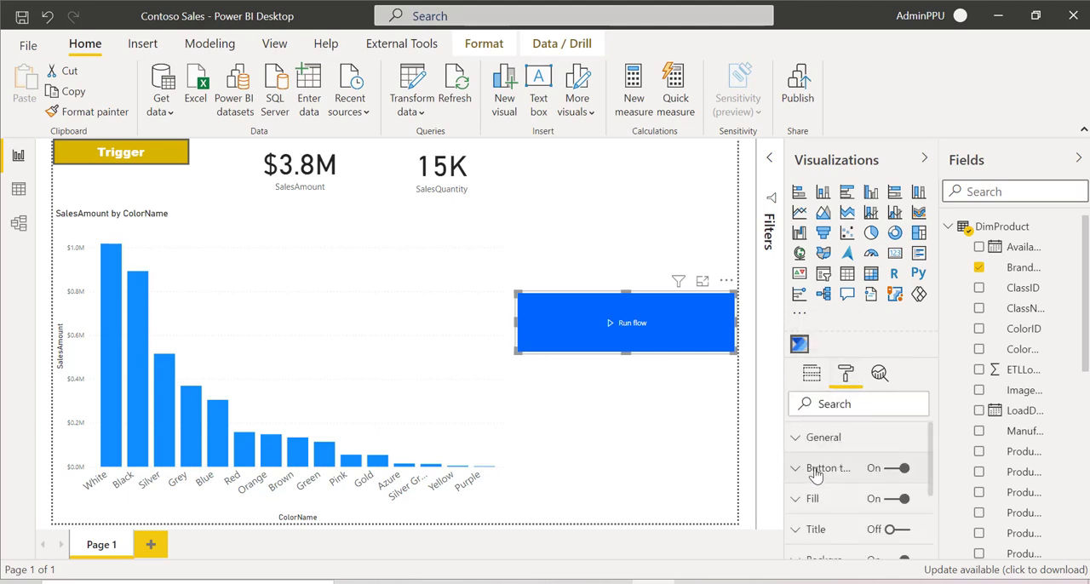
pyautogui.click(815, 470)
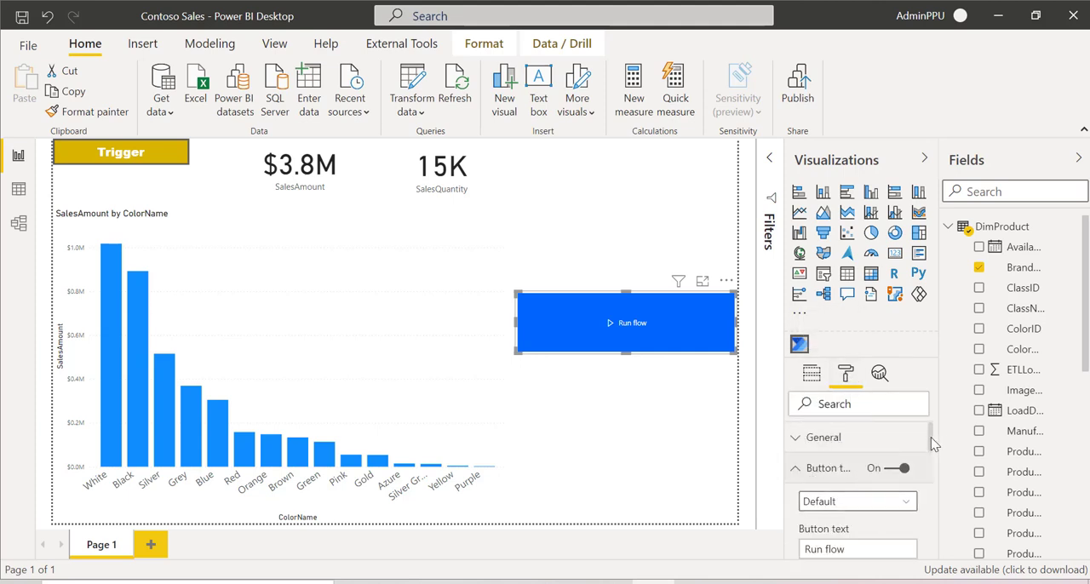
pyautogui.scroll(-2, 932, 443)
pyautogui.doubleClick(849, 478)
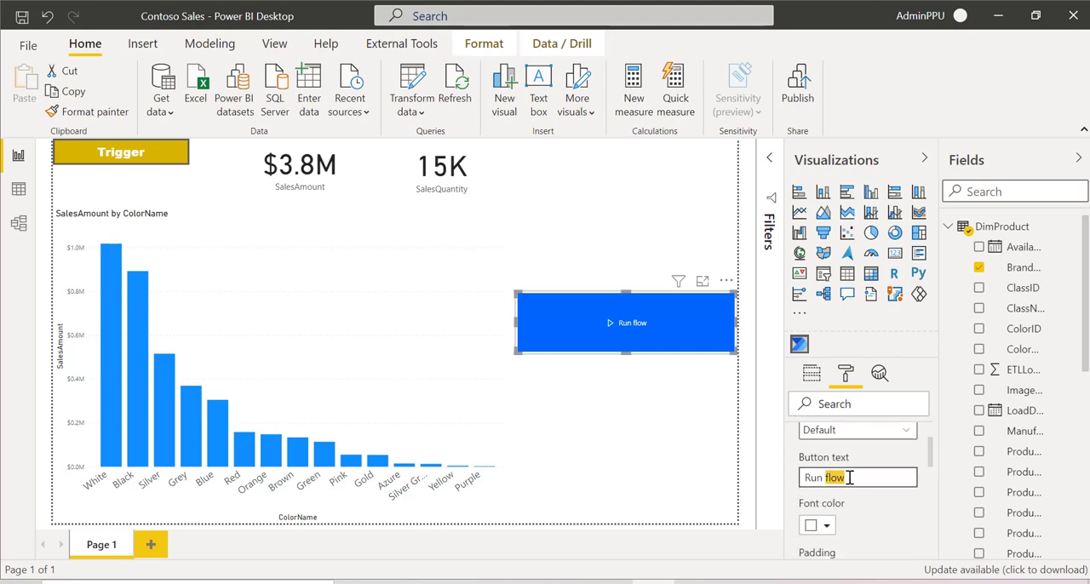
pyautogui.press('BackSpace')
pyautogui.write('Refresh Dataset')
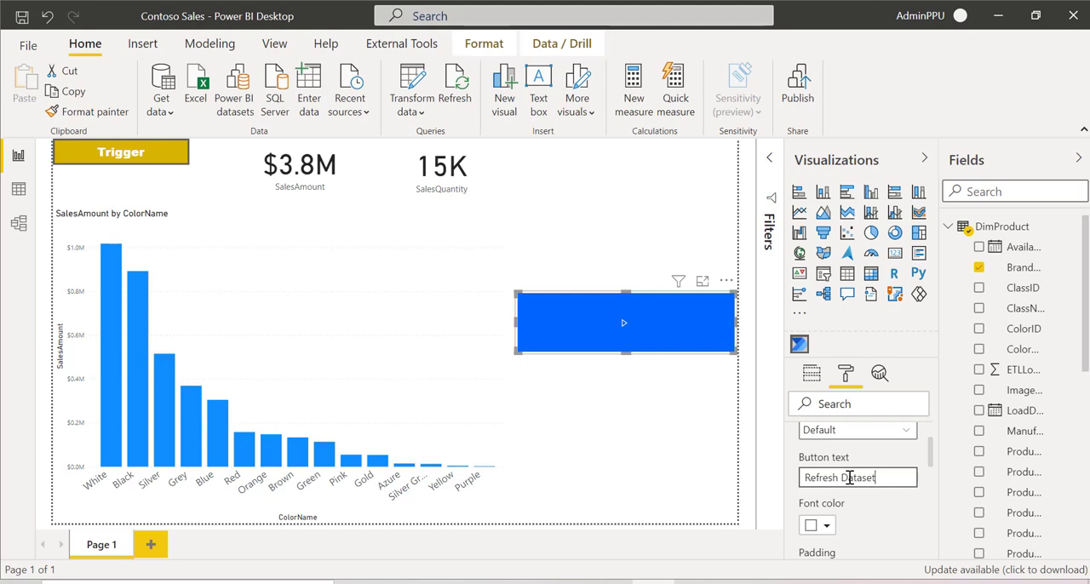
pyautogui.click(934, 457)
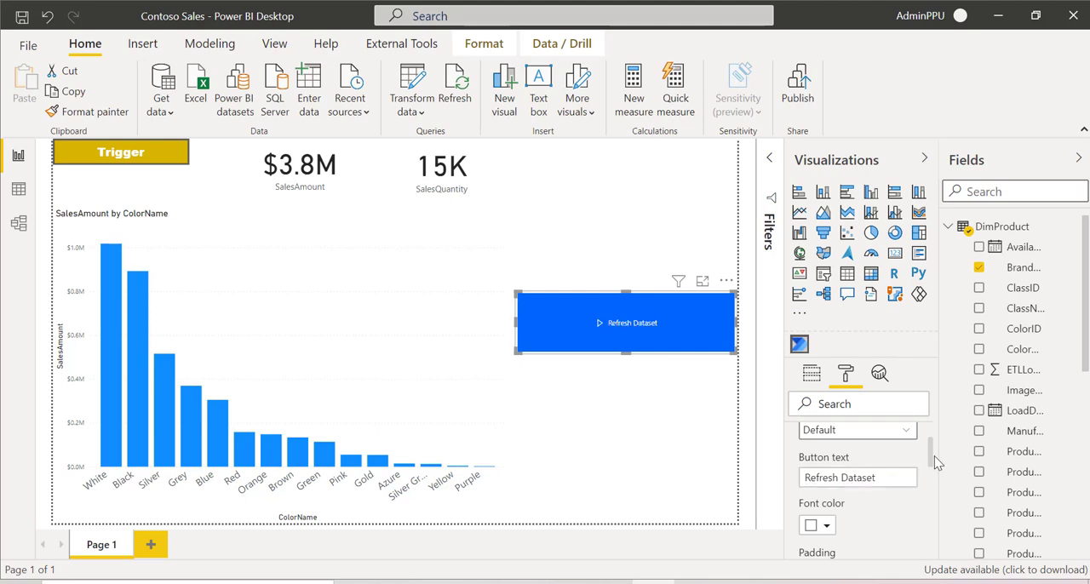
# Step: Set the button's text size to 20 pt
pyautogui.scroll(-5, 931, 457)
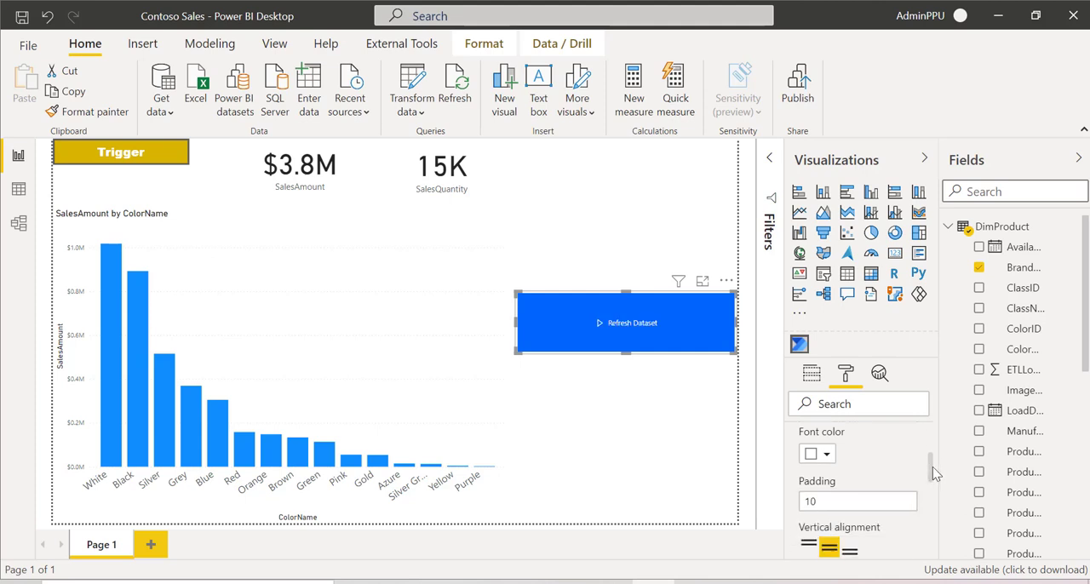
pyautogui.scroll(-1, 932, 490)
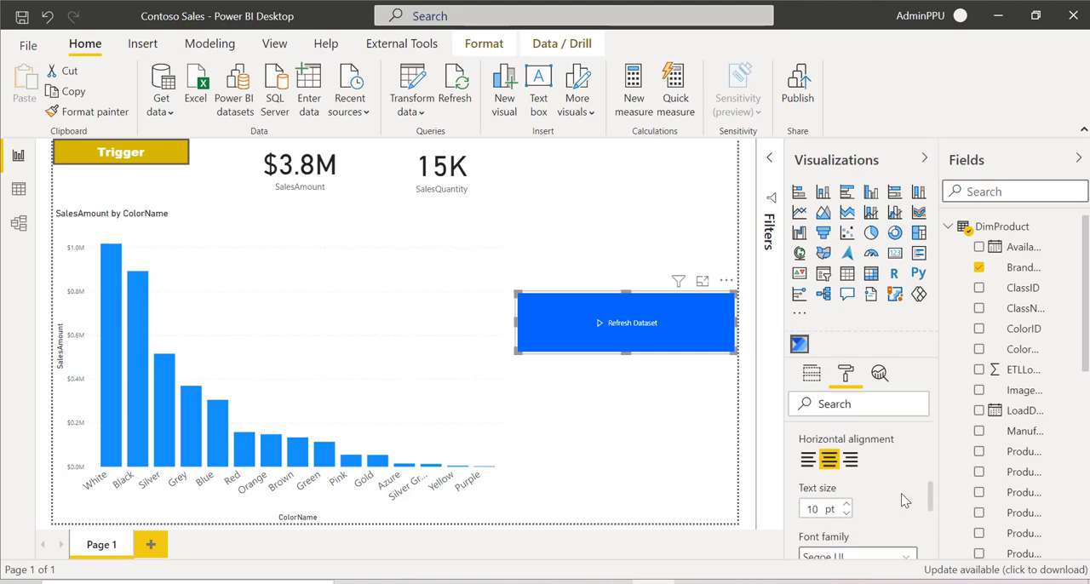
pyautogui.click(814, 509)
pyautogui.write('20')
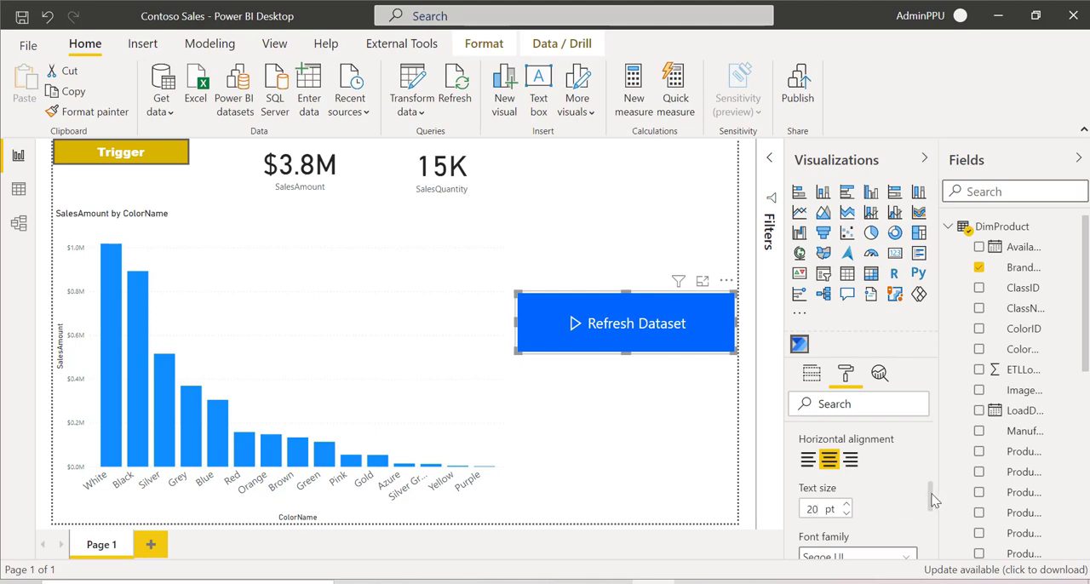
# Step: Set the button's fill background for the Hover state to the red theme color
pyautogui.scroll(-3, 934, 501)
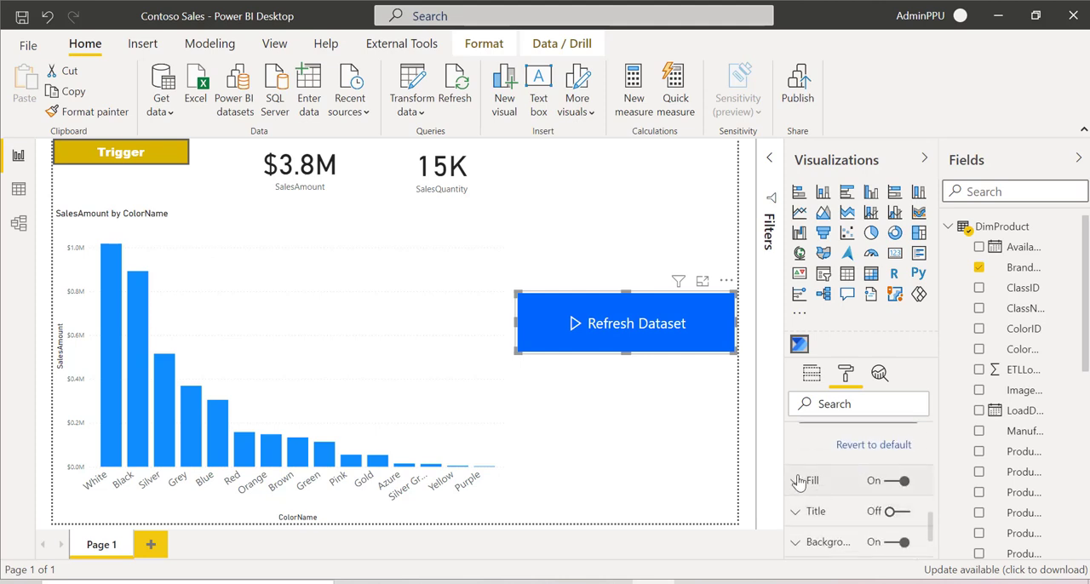
pyautogui.click(799, 482)
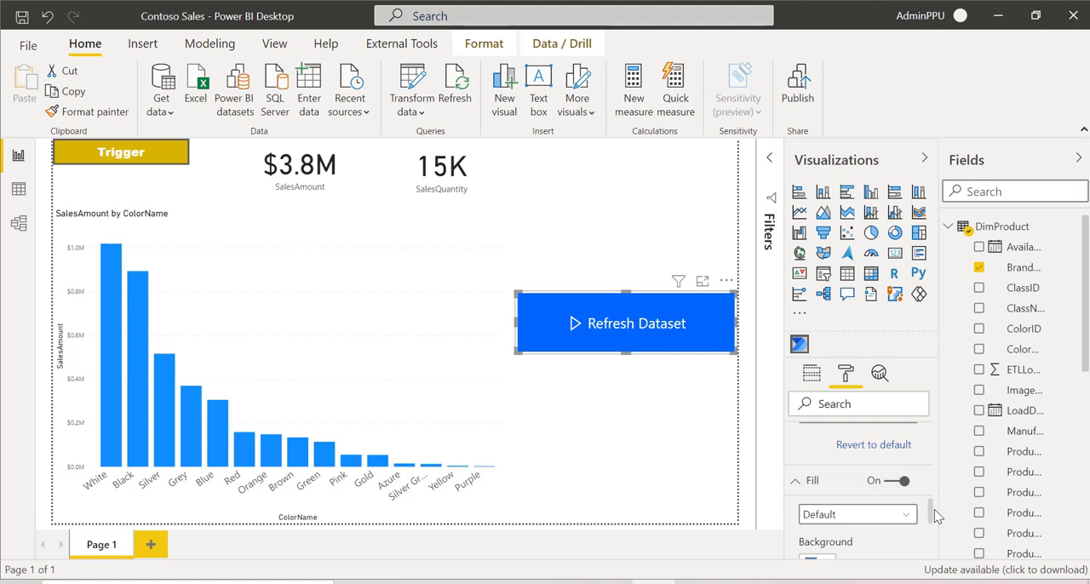
pyautogui.moveTo(934, 518); pyautogui.dragTo(936, 534)
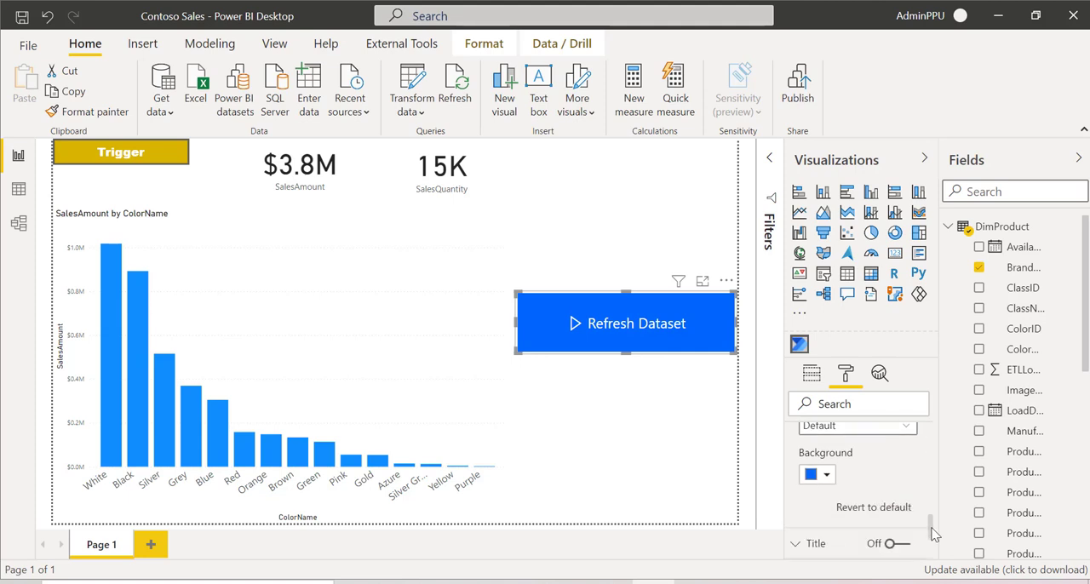
pyautogui.click(875, 431)
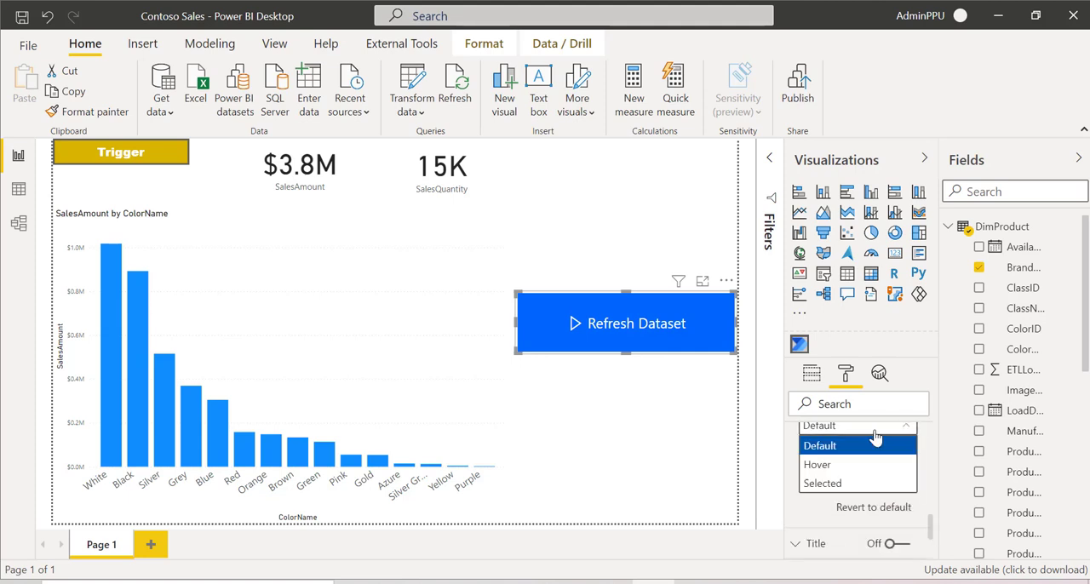
pyautogui.click(815, 464)
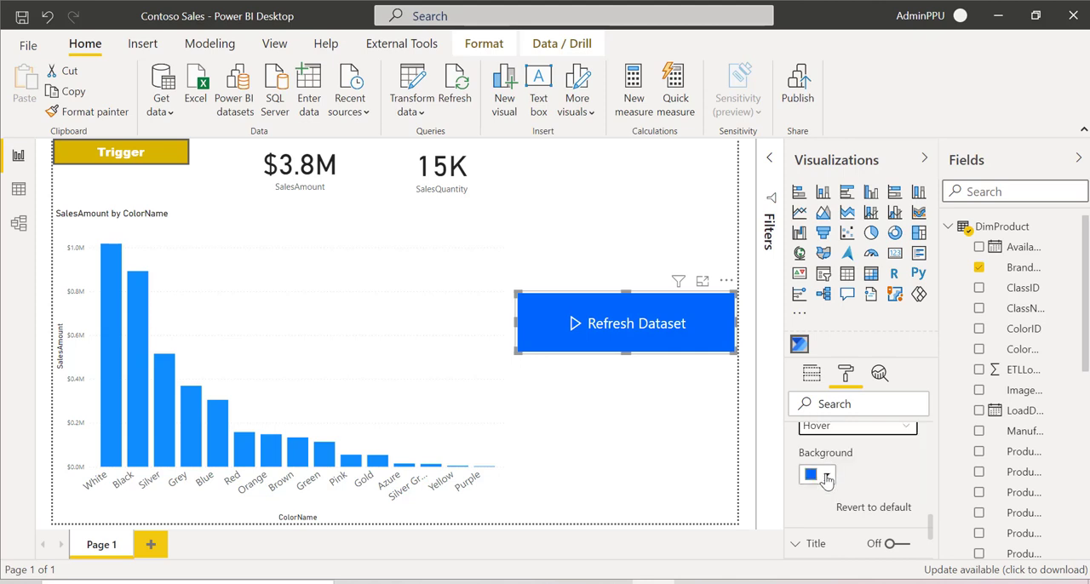
pyautogui.click(826, 476)
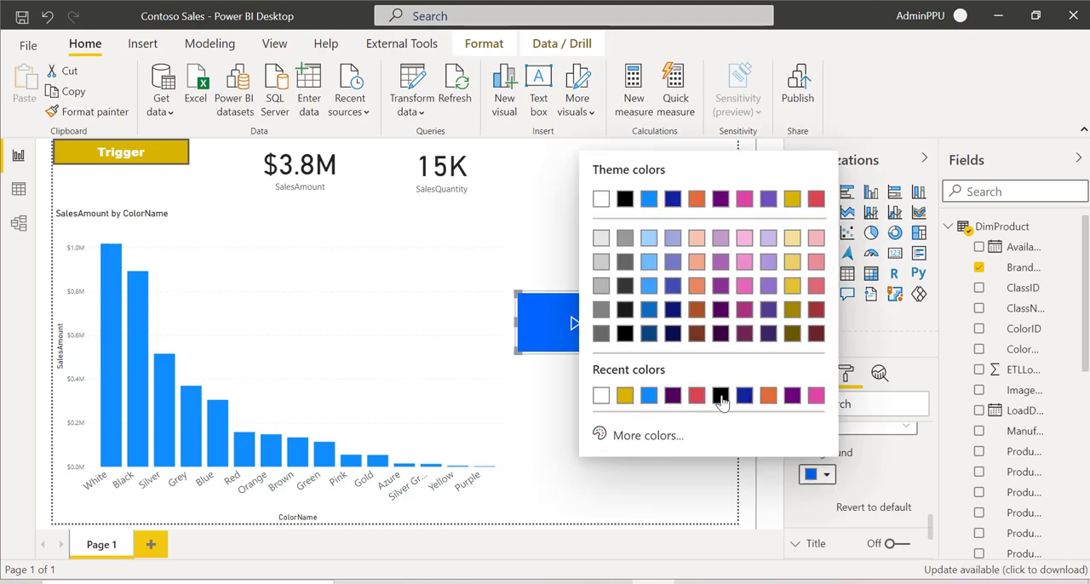
pyautogui.click(816, 199)
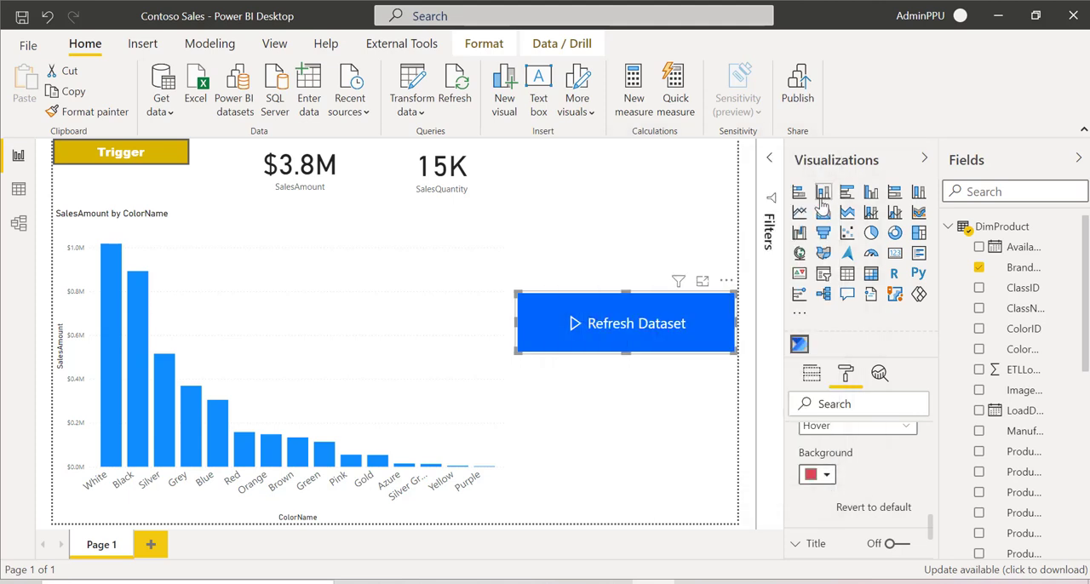
# Step: Set the button's fill background for the Selected state to the recent gold color
pyautogui.click(843, 426)
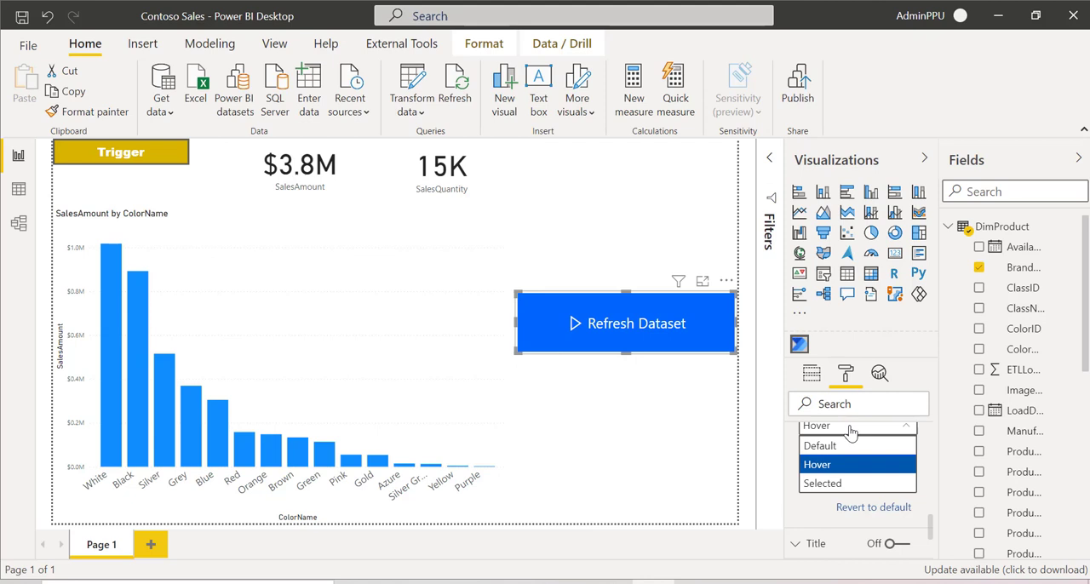
pyautogui.click(821, 487)
pyautogui.click(816, 474)
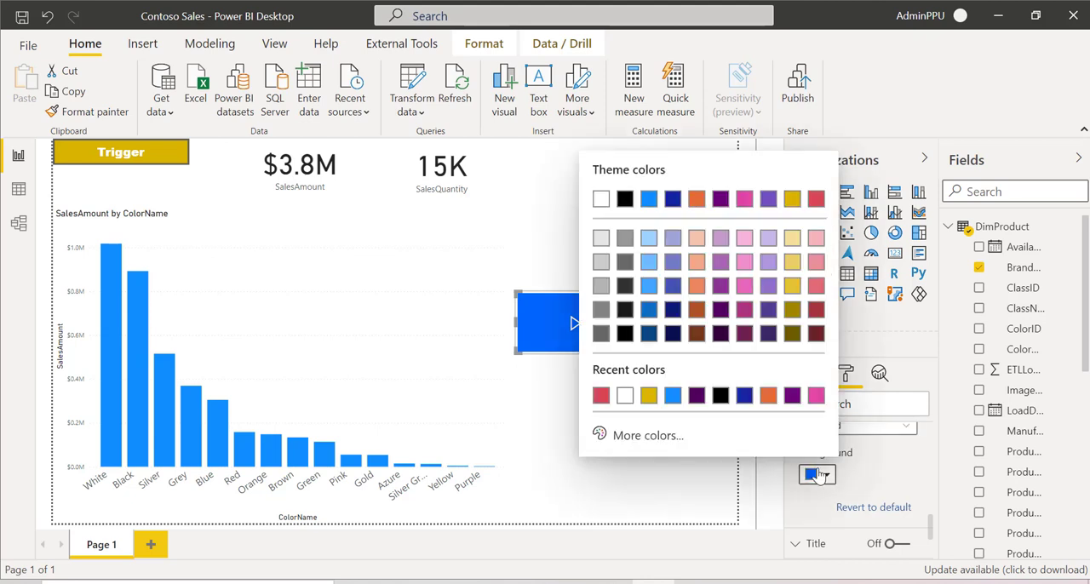
pyautogui.click(649, 395)
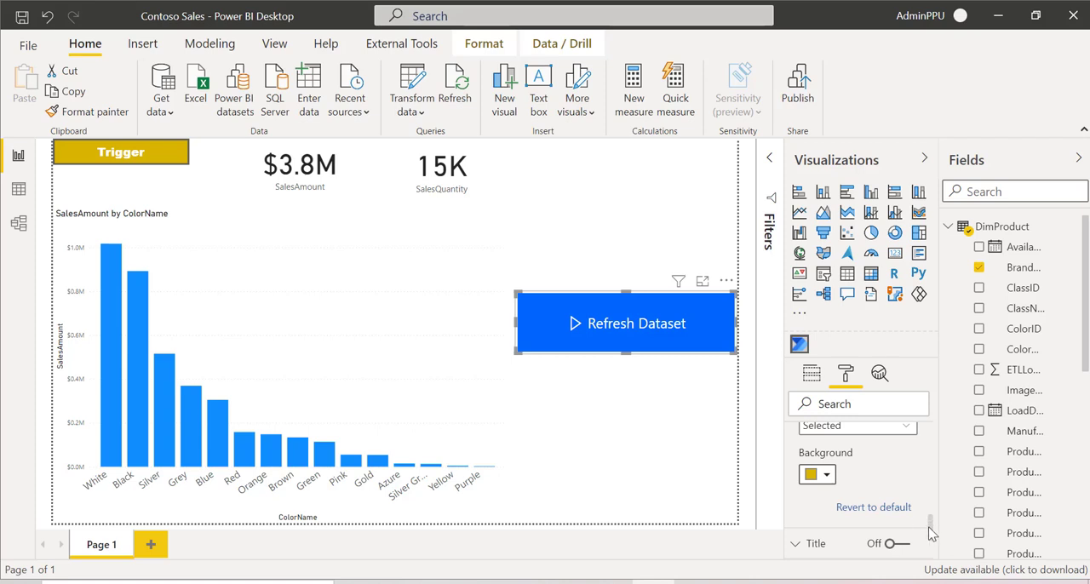
# Step: Turn on the visual's title and set its title text to "Button"
pyautogui.scroll(-2, 931, 535)
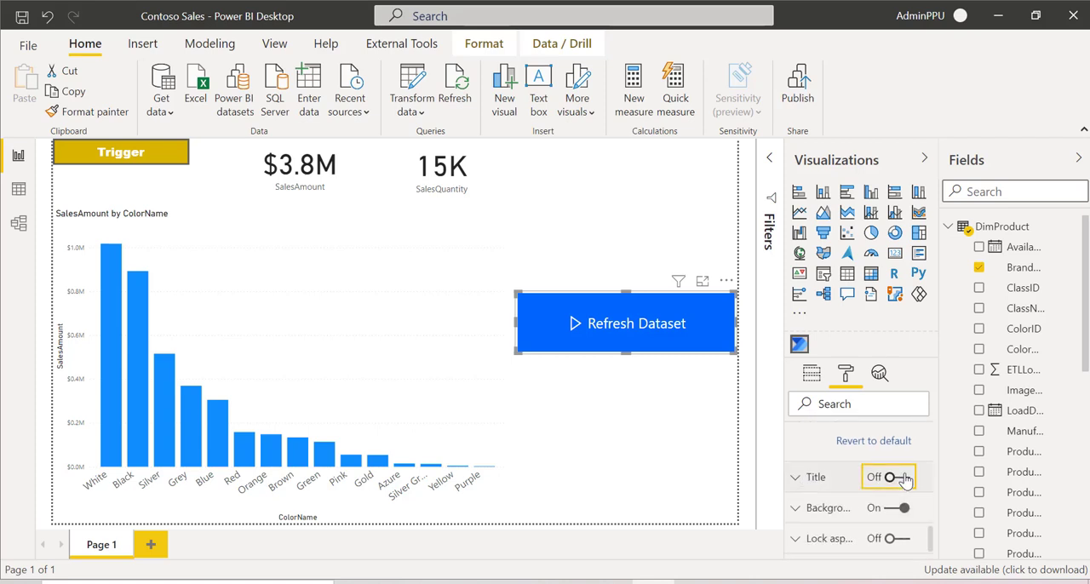
pyautogui.click(816, 478)
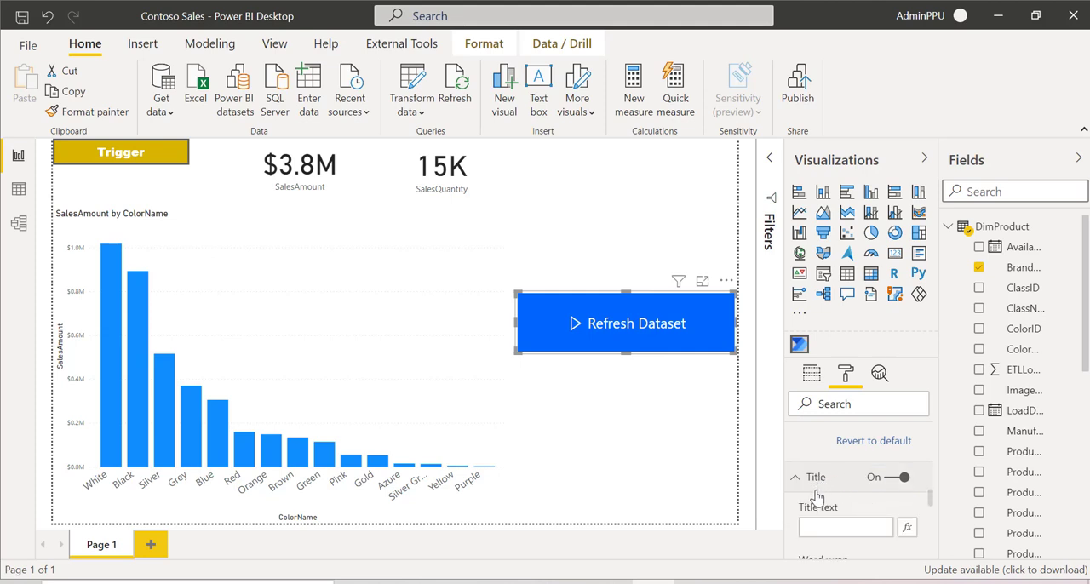
pyautogui.click(826, 524)
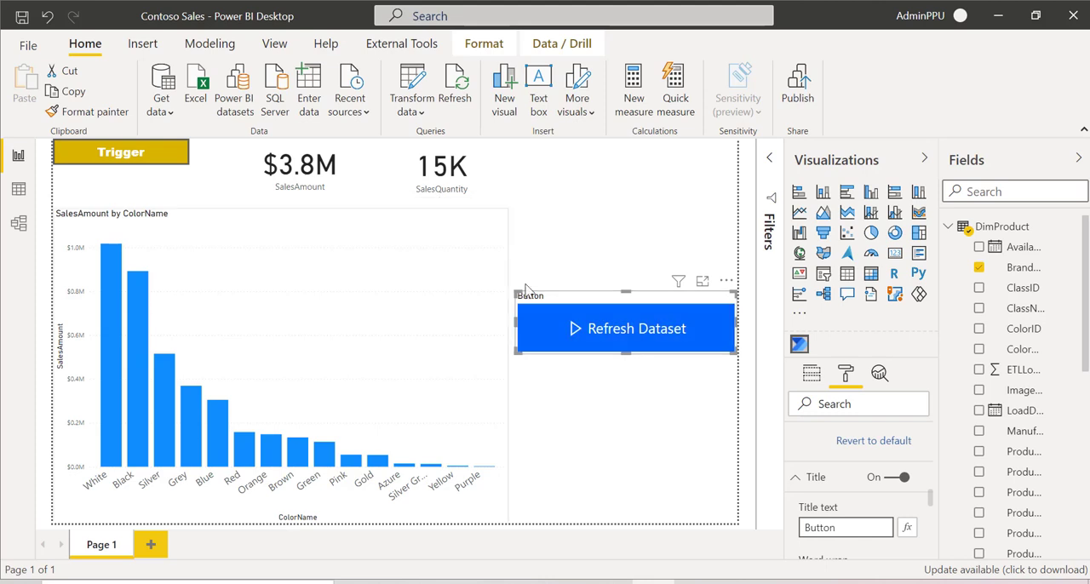
pyautogui.click(889, 536)
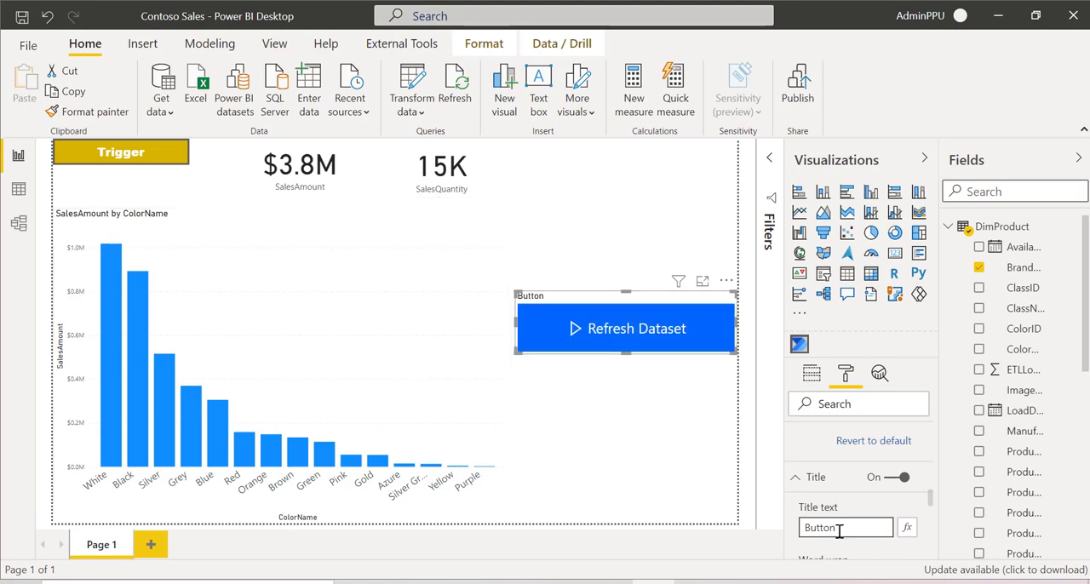
# Step: Turn off the Power Automate visual's title and turn on its shadow
pyautogui.click(895, 482)
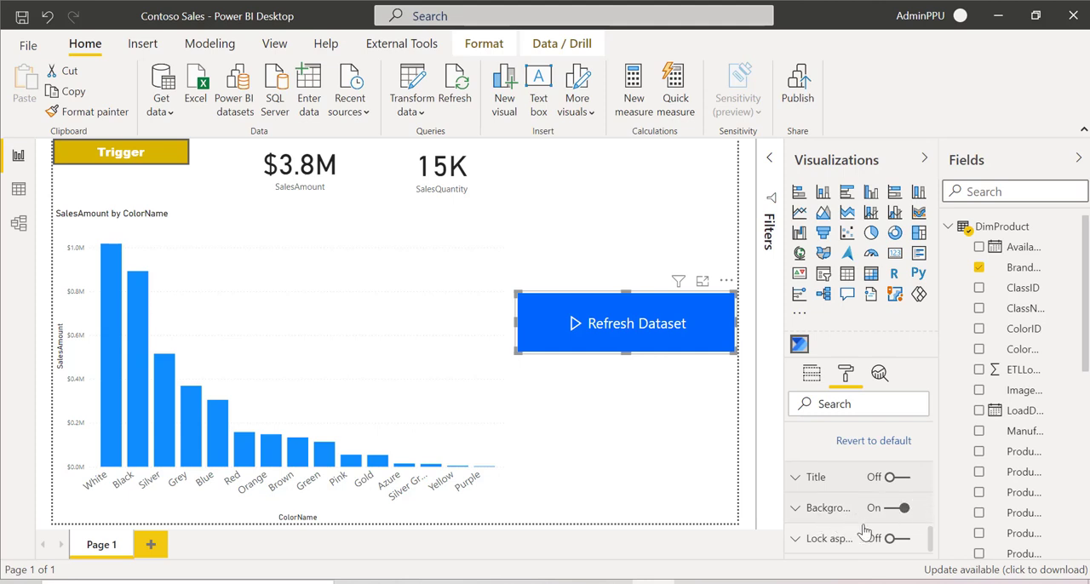
pyautogui.scroll(-1, 930, 545)
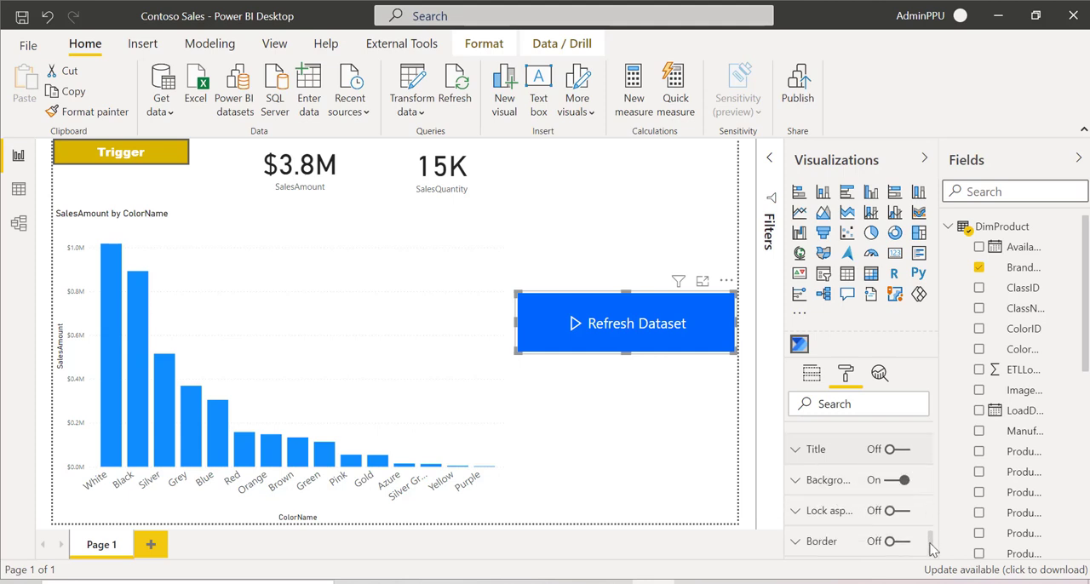
pyautogui.click(797, 481)
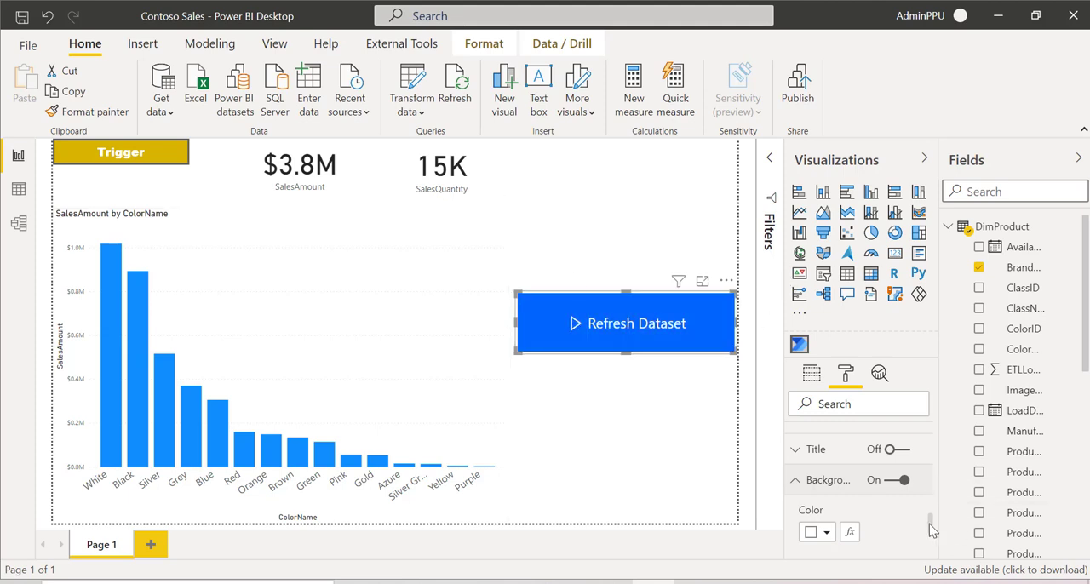
pyautogui.moveTo(931, 528); pyautogui.dragTo(939, 562)
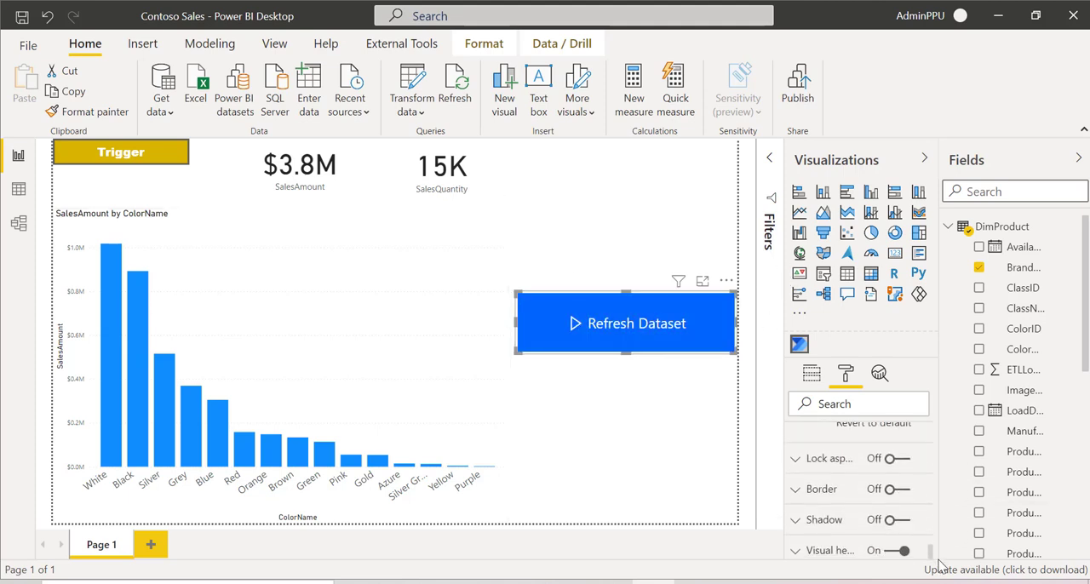
pyautogui.click(890, 519)
# Step: Look through the visual's border settings and collapse the button text and fill sections of its formatting options
pyautogui.click(794, 489)
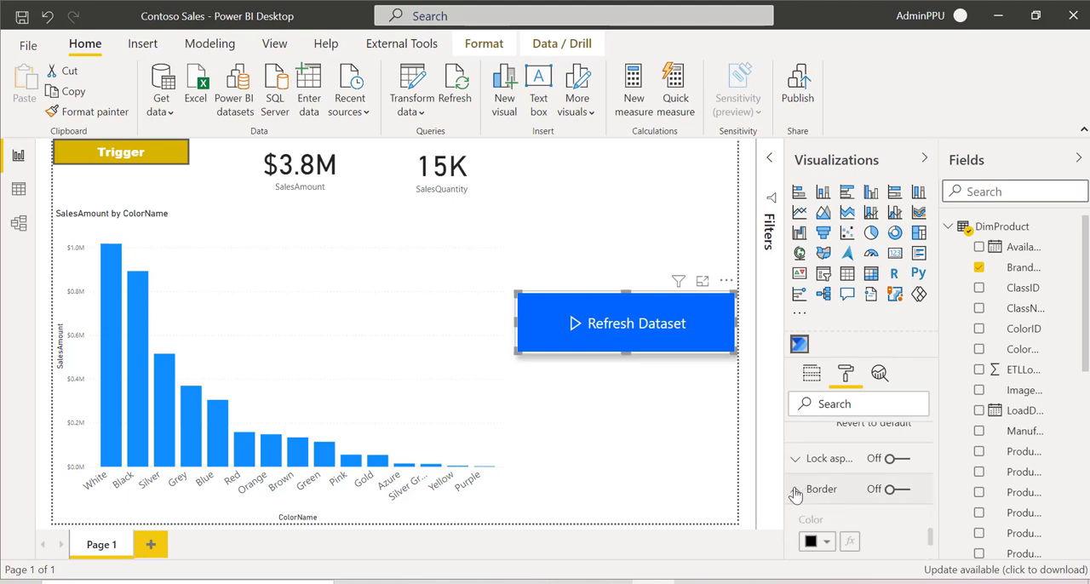
pyautogui.moveTo(934, 546); pyautogui.dragTo(936, 559)
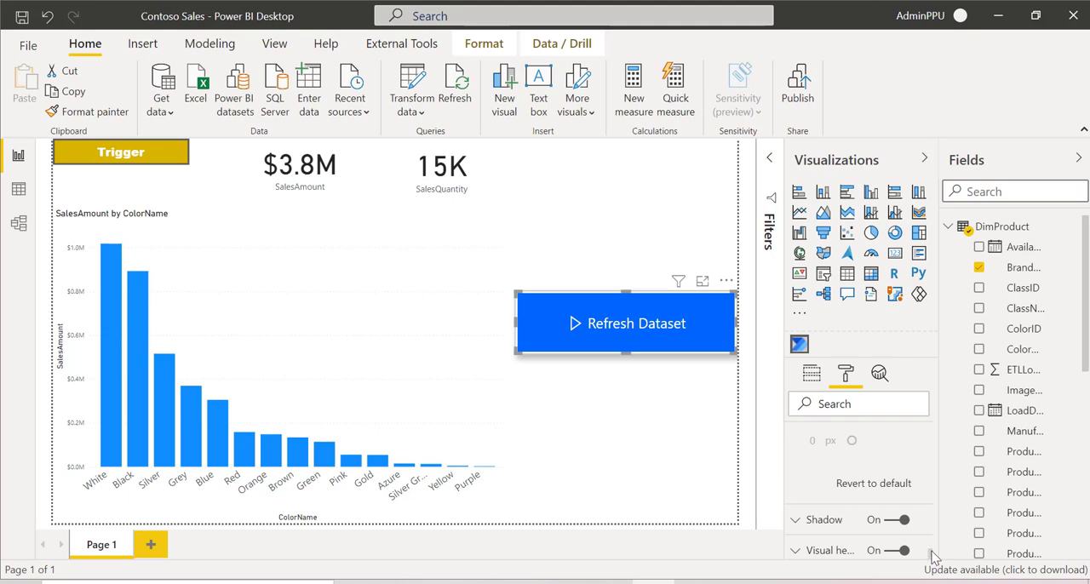
pyautogui.moveTo(933, 555); pyautogui.dragTo(929, 428)
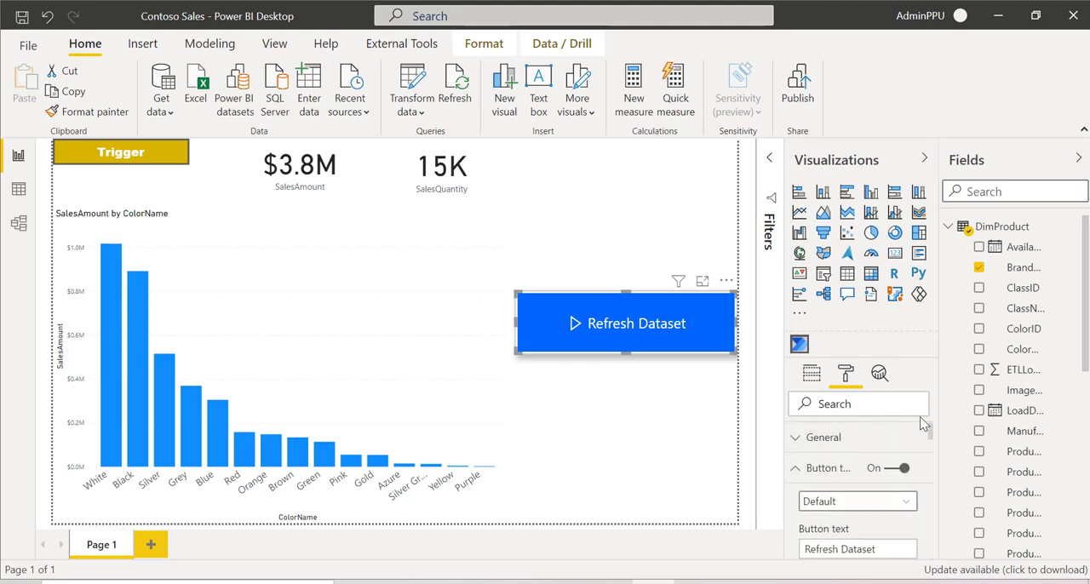
pyautogui.click(800, 470)
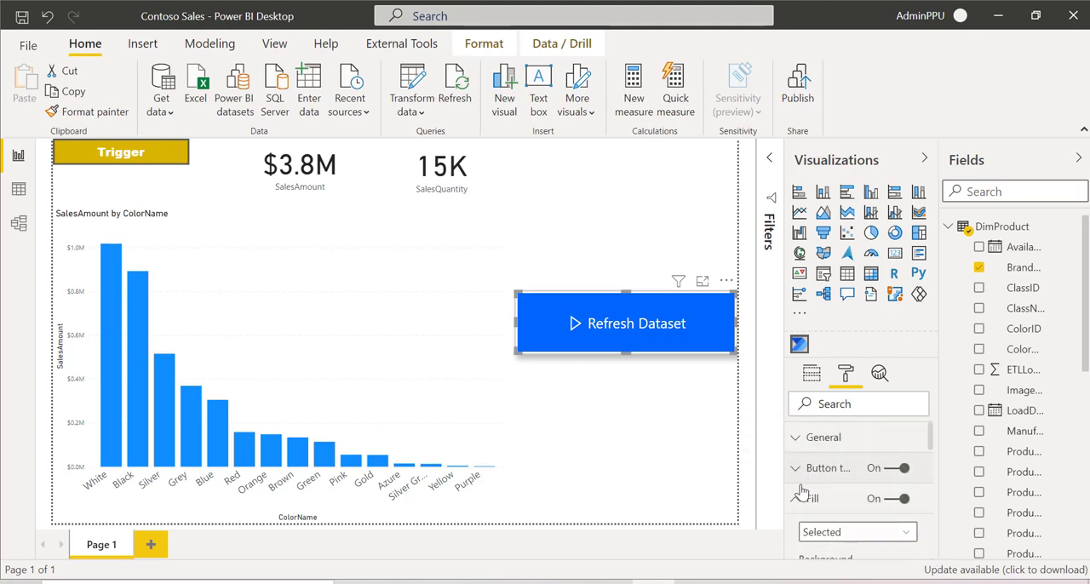
pyautogui.click(799, 502)
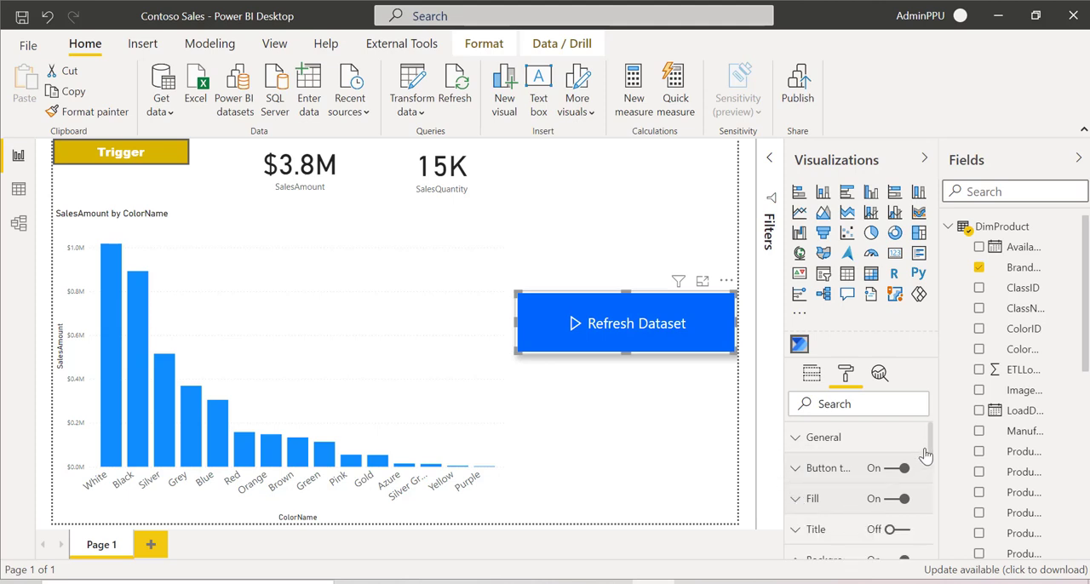
pyautogui.scroll(-1, 934, 454)
pyautogui.scroll(-2, 934, 454)
pyautogui.scroll(3, 932, 440)
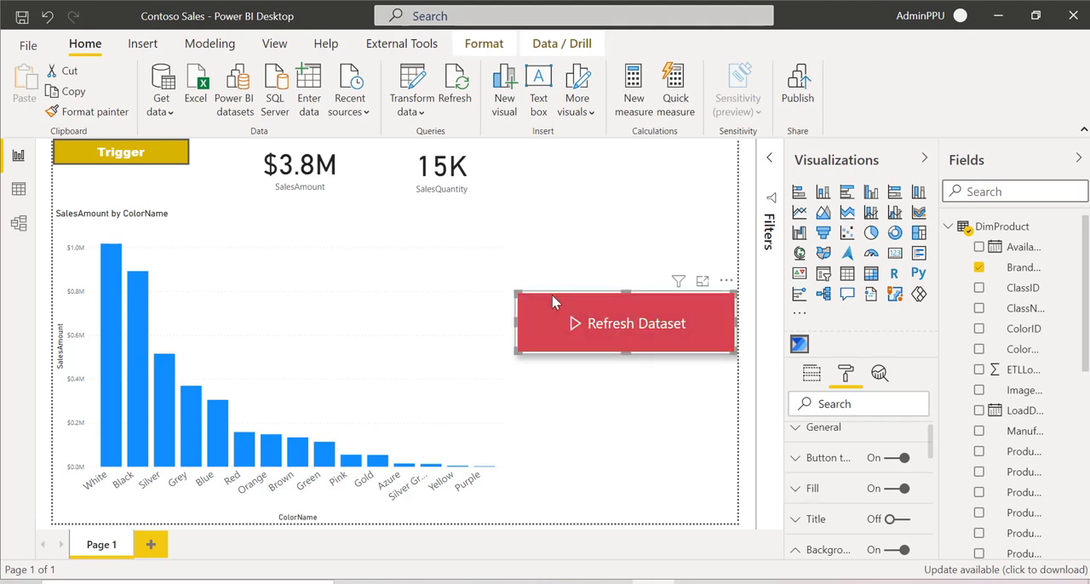
# Step: Deselect the Refresh Dataset button and select it again on the canvas to check its hover and selected appearance
pyautogui.click(561, 198)
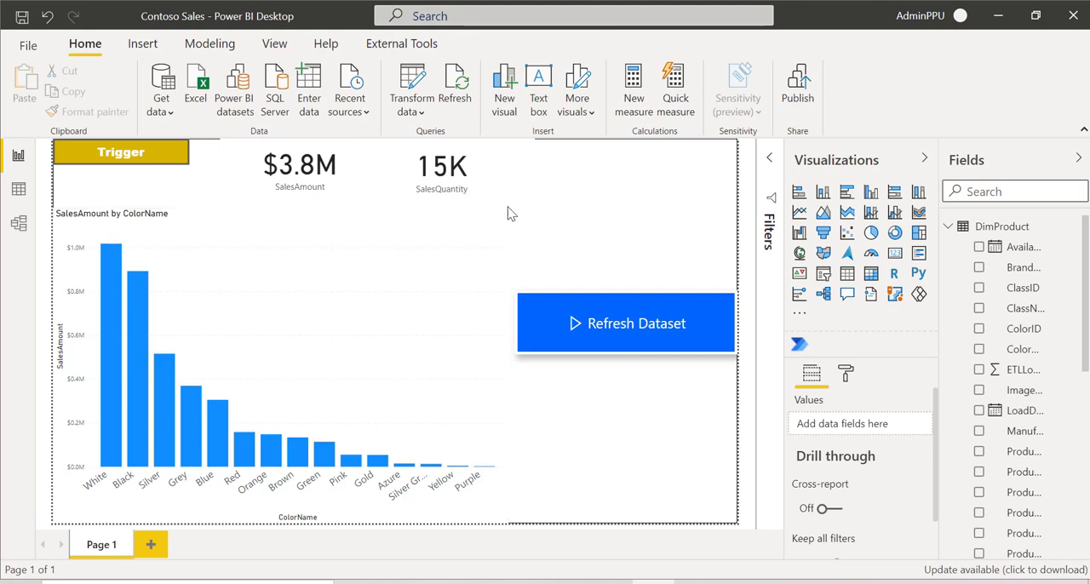
pyautogui.click(619, 330)
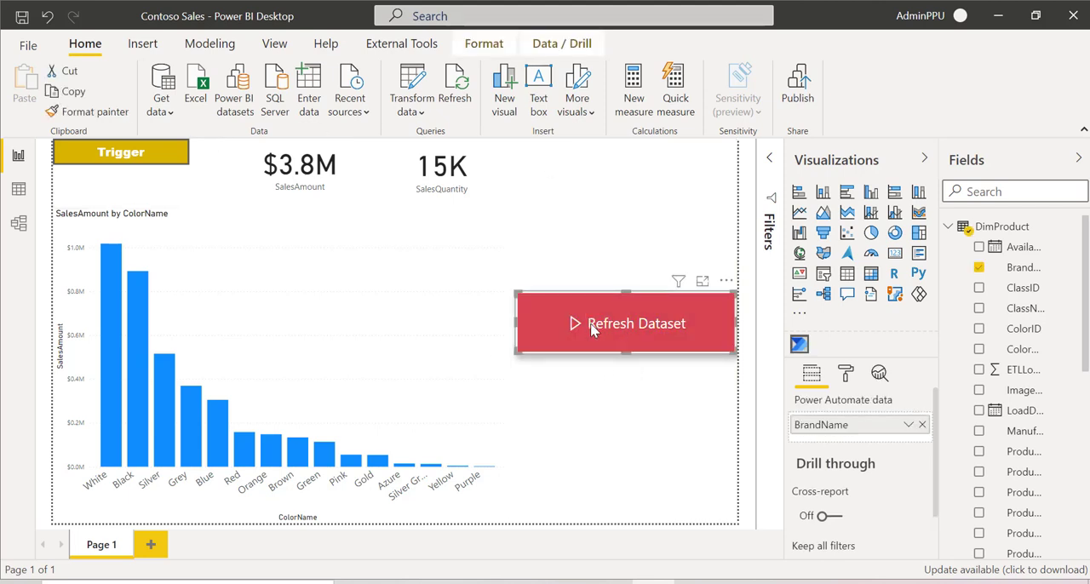
pyautogui.keyDown('ctrl'); pyautogui.click(594, 327); pyautogui.keyUp('ctrl')
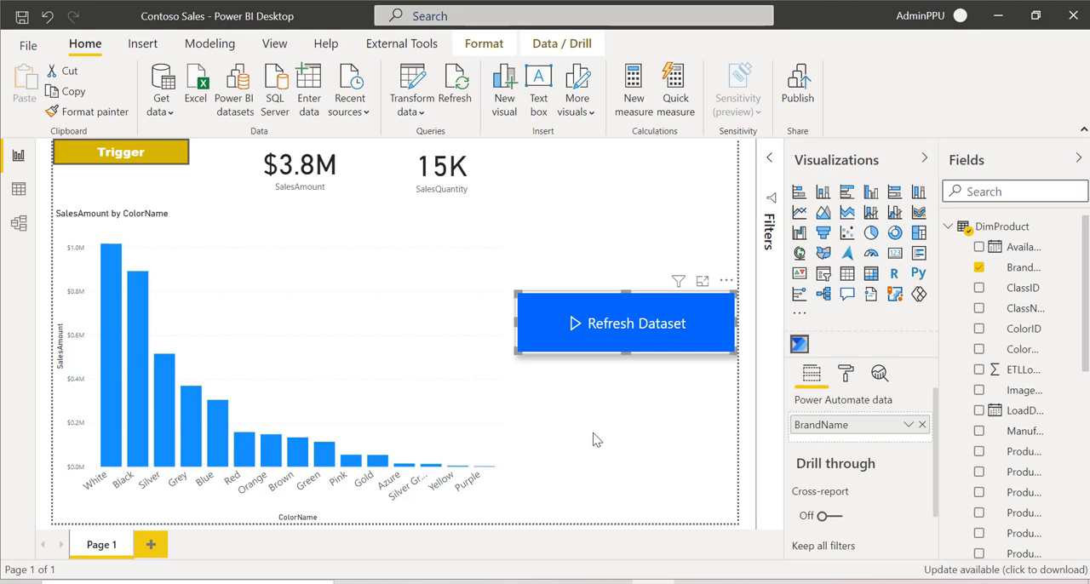
# Step: Save the report's changes and publish it to the Power BI service
pyautogui.click(804, 81)
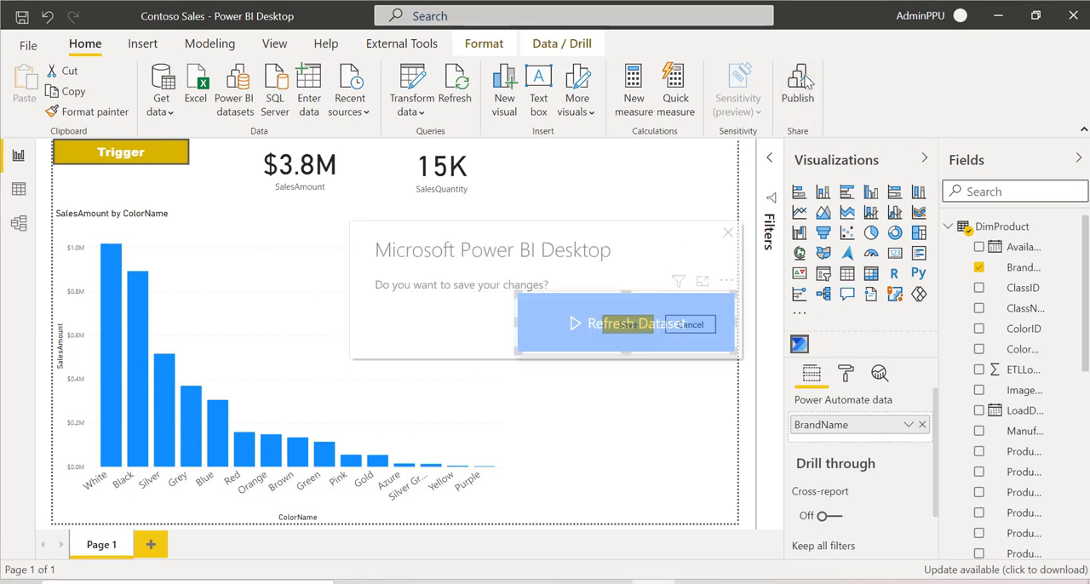
pyautogui.click(626, 326)
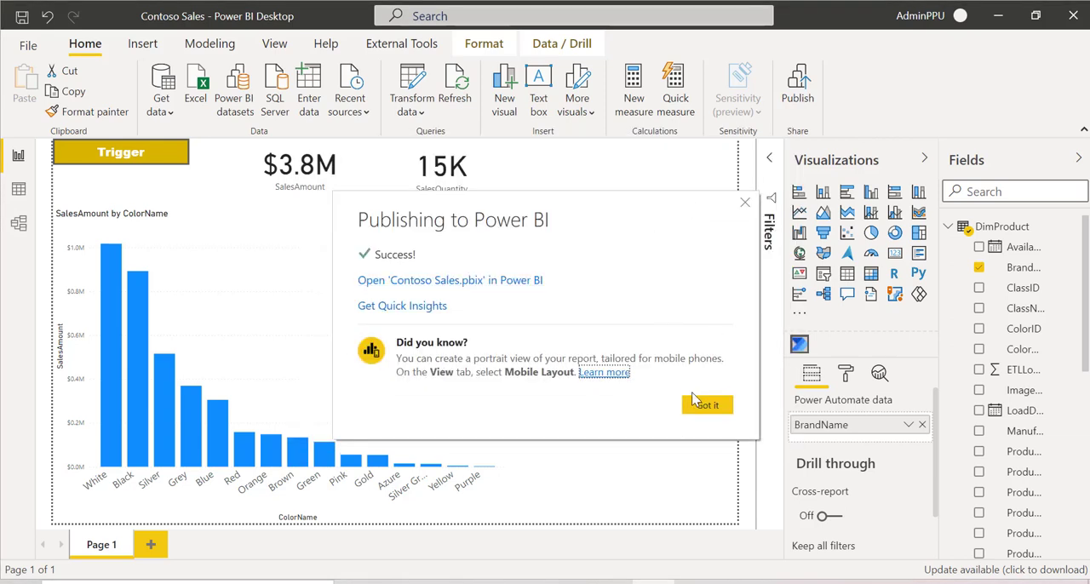
pyautogui.click(706, 407)
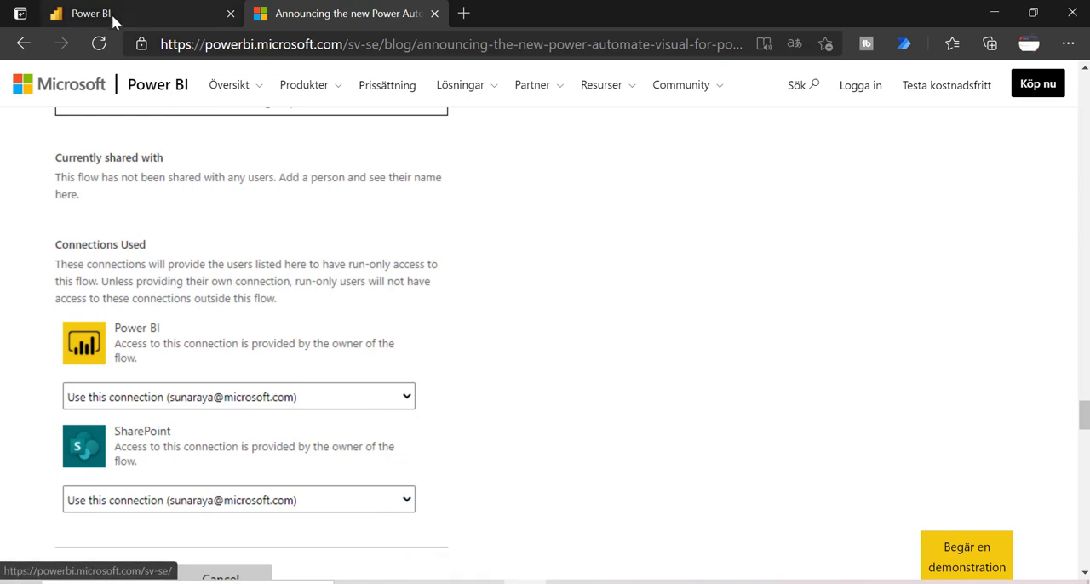
# Step: Switch to the Power BI service, search the Metrics-BI workspace for "con", open the Contoso Sales report and trigger its Refresh Dataset button
pyautogui.click(110, 14)
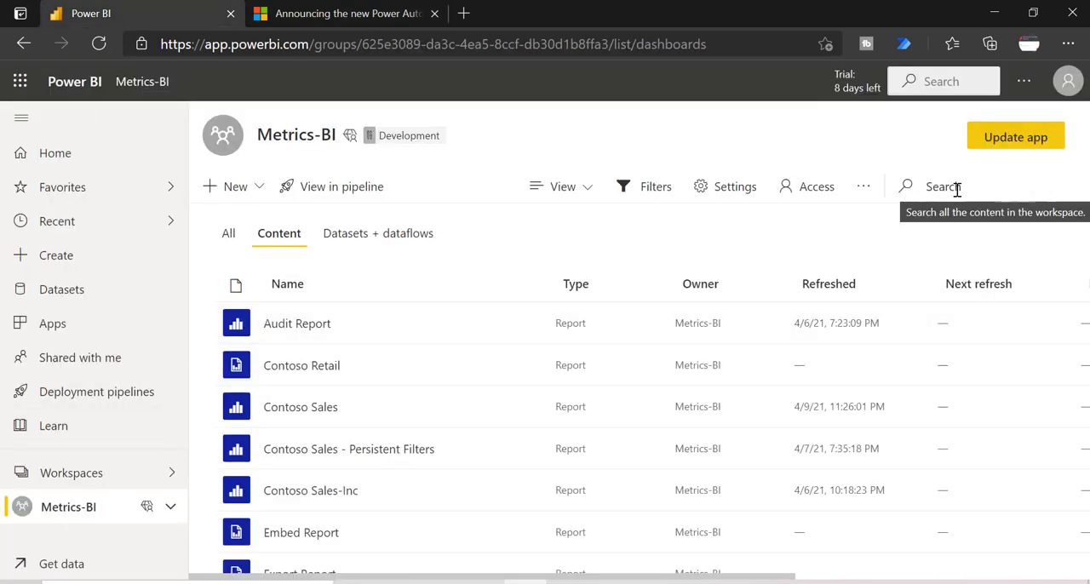
pyautogui.write('con')
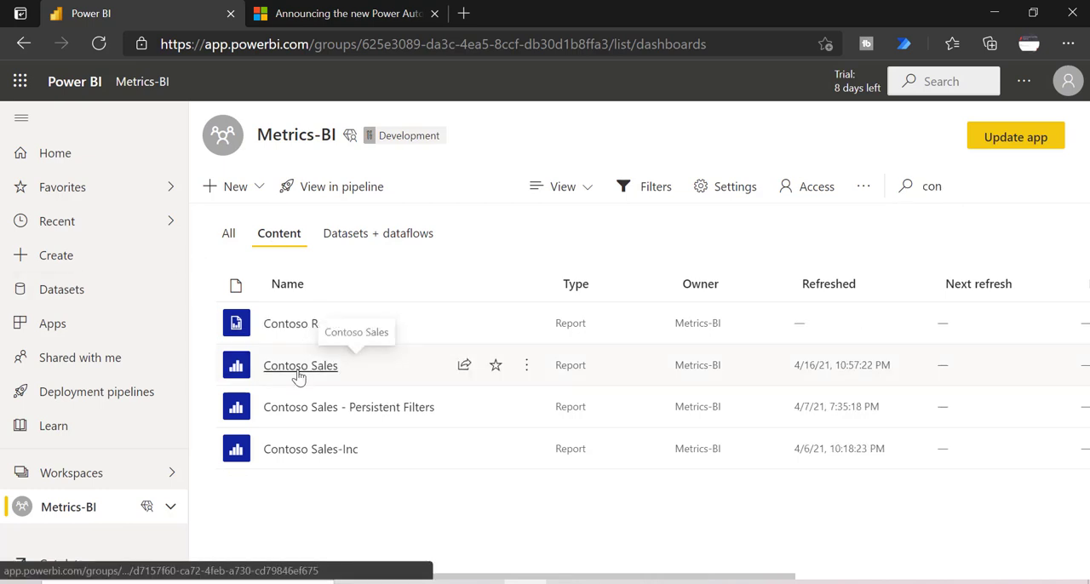
pyautogui.click(298, 373)
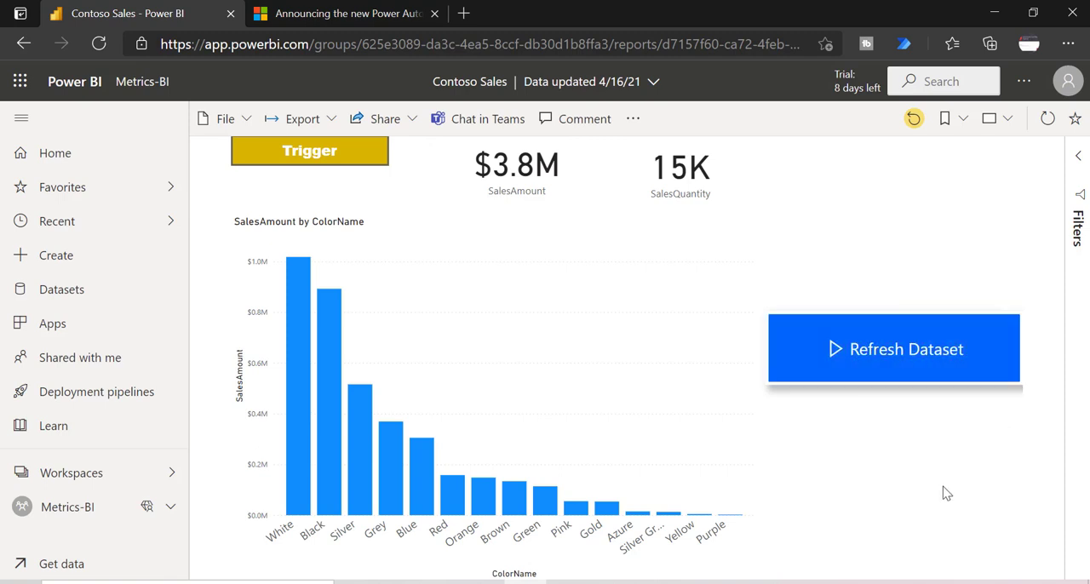
pyautogui.click(903, 368)
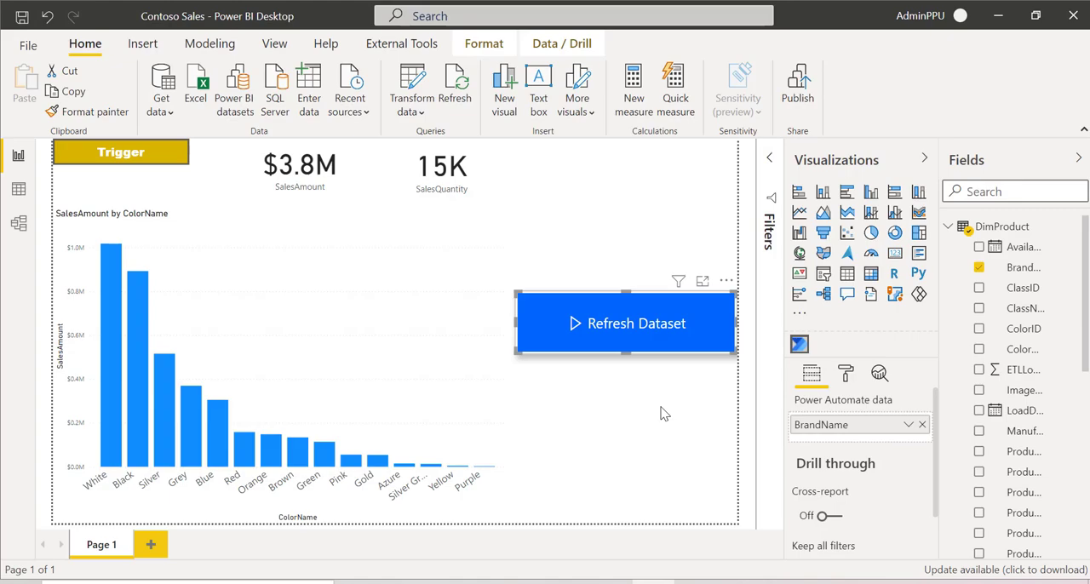
pyautogui.hotkey('alt', 'Tab')
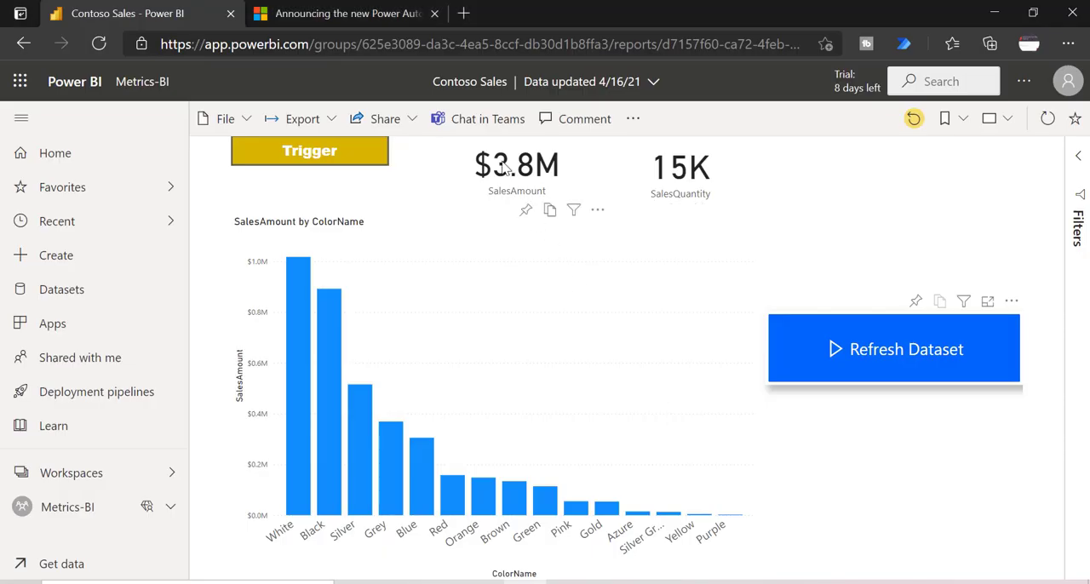
# Step: Open Power Automate in a new browser tab and check the 28-day run history of the flow "ApiConnection -> Refresh a dataset"
pyautogui.click(464, 15)
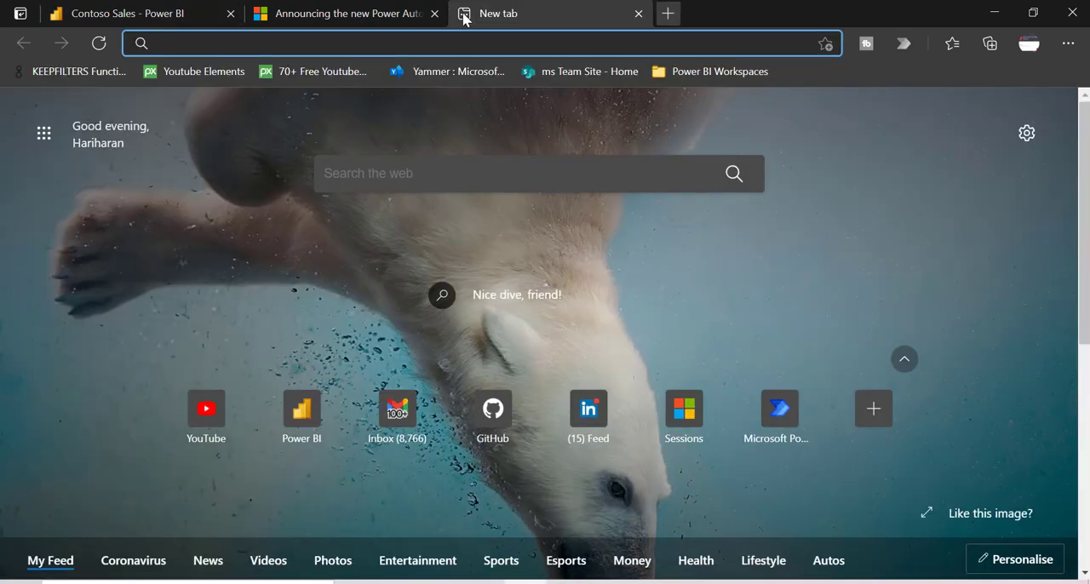
pyautogui.write('flo')
pyautogui.press('Return')
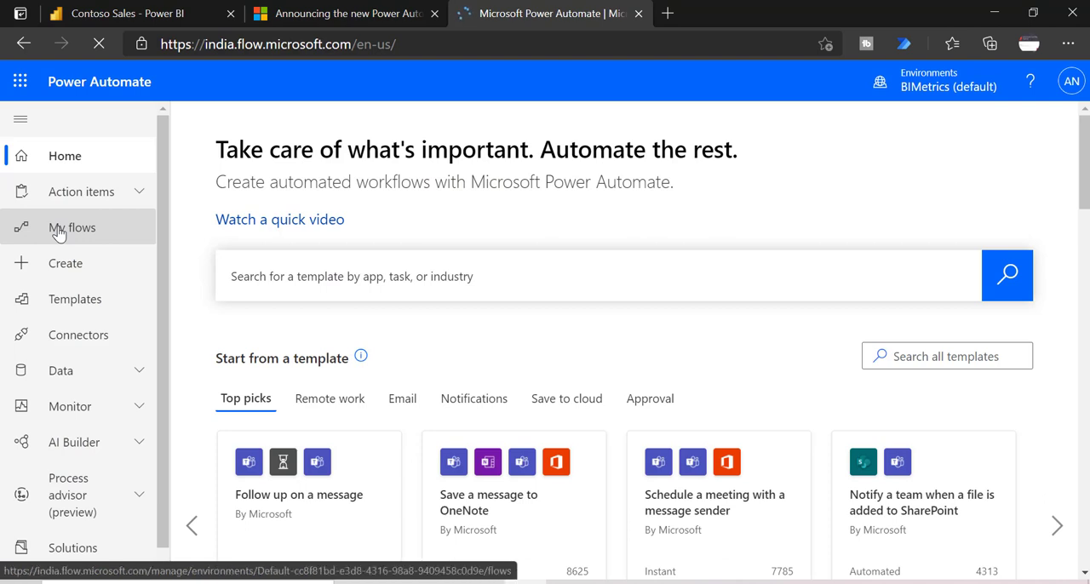
pyautogui.click(58, 228)
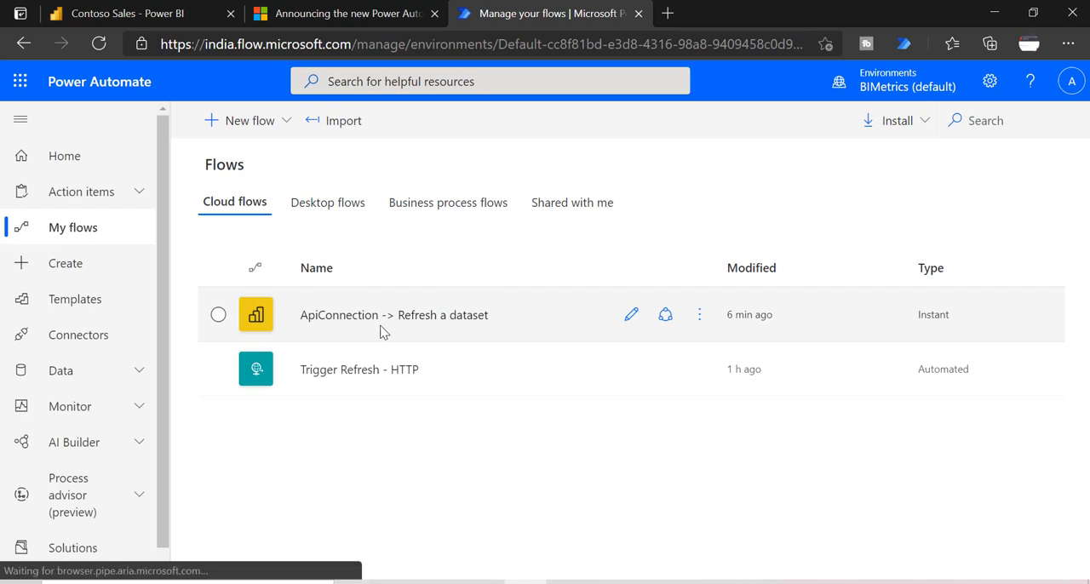
pyautogui.click(452, 316)
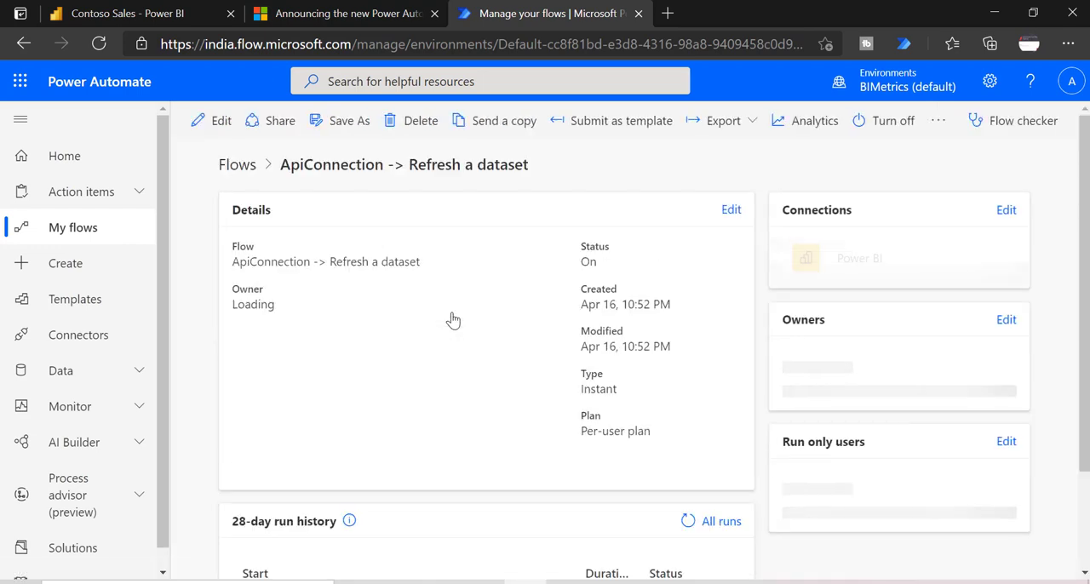
pyautogui.scroll(-2, 452, 318)
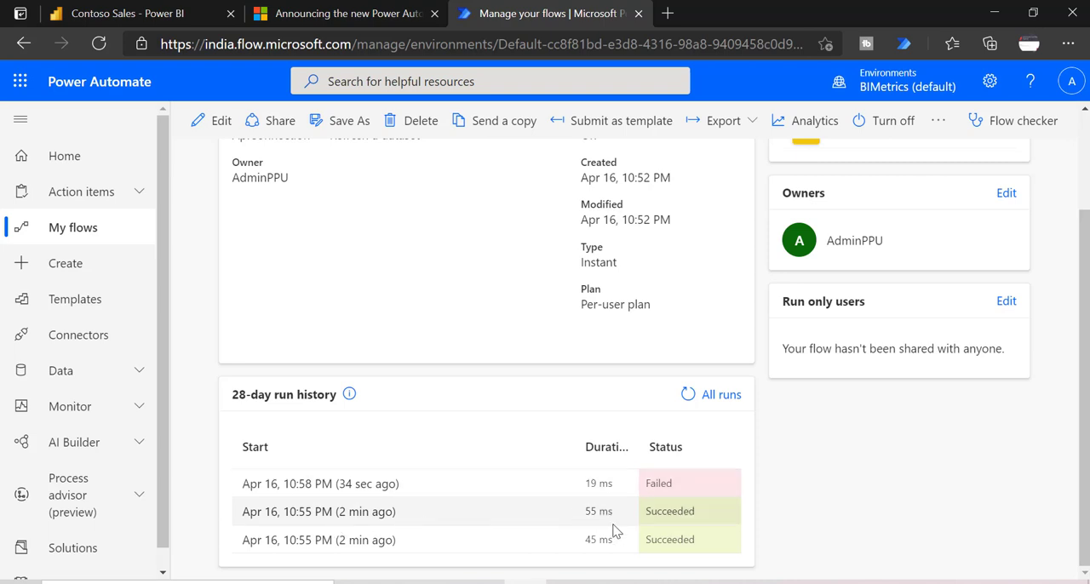
pyautogui.moveTo(707, 510); pyautogui.dragTo(640, 514)
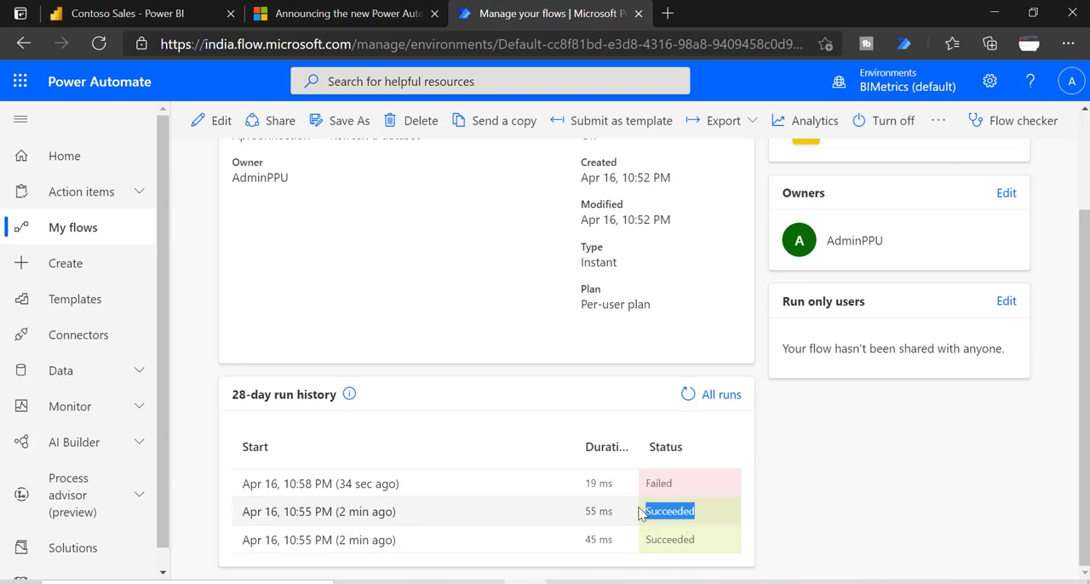
# Step: Return to the Power BI service and search the Metrics-BI workspace's datasets and dataflows for "alm"
pyautogui.click(128, 13)
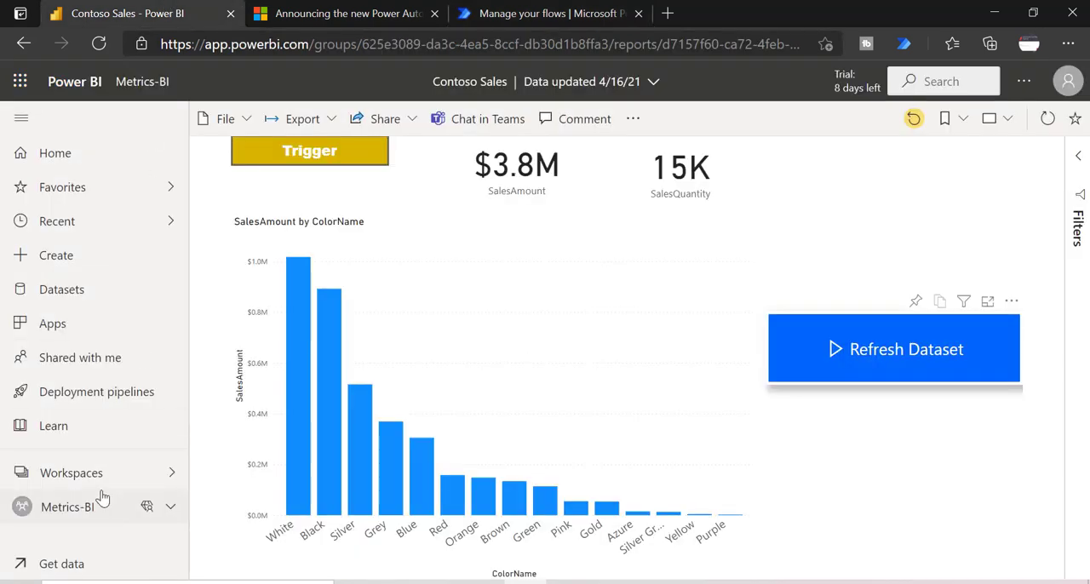
pyautogui.click(92, 474)
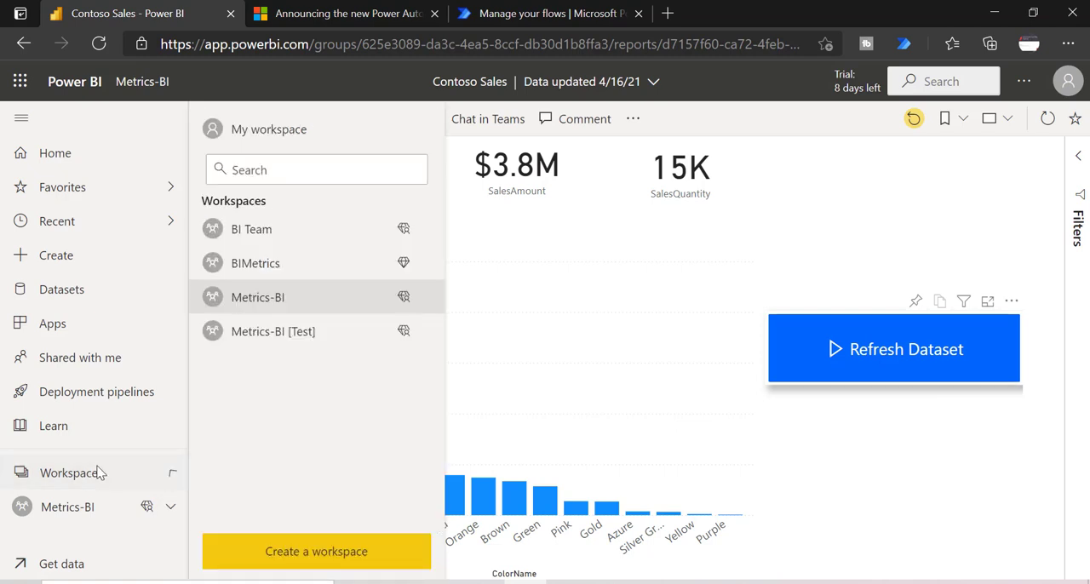
pyautogui.click(271, 304)
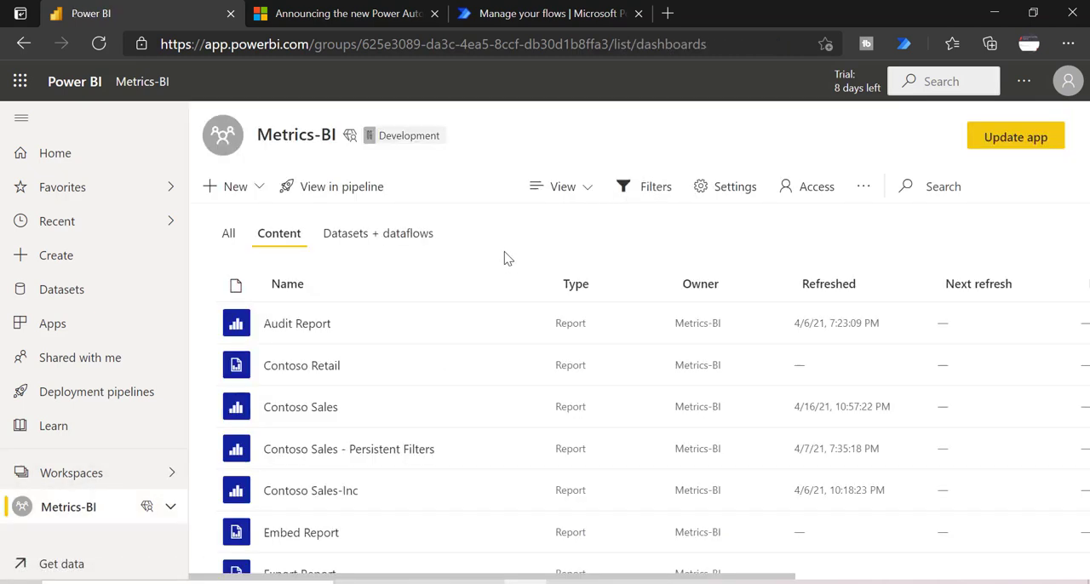
pyautogui.click(365, 236)
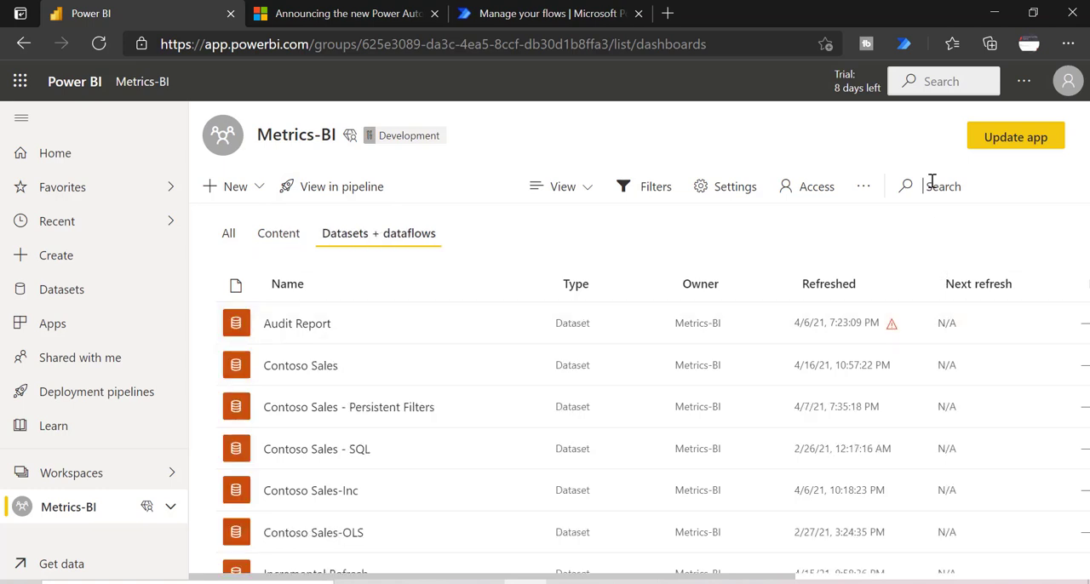
pyautogui.write('alm')
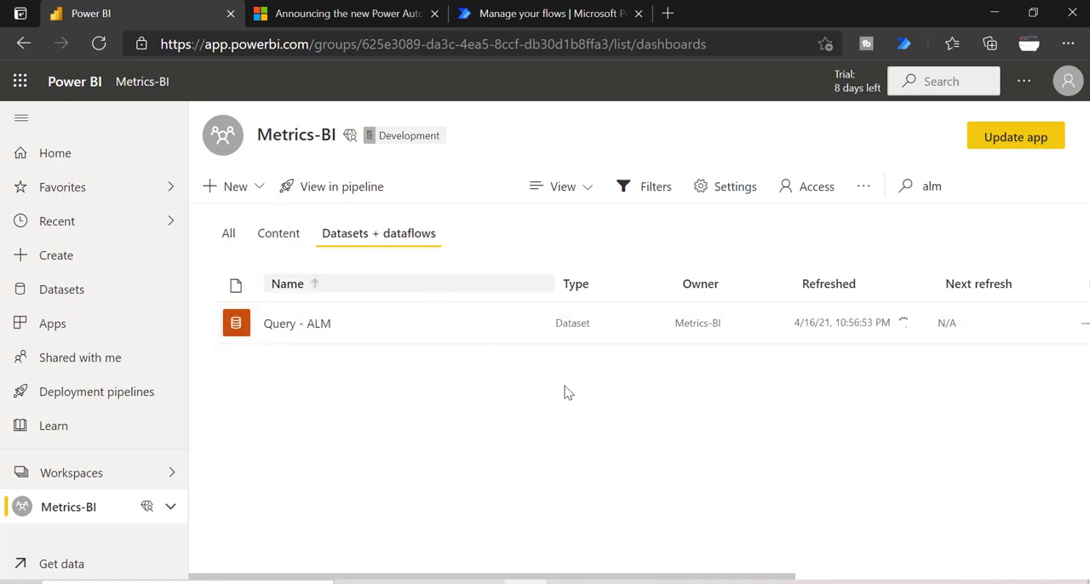
# Step: Open the Query - ALM dataset's settings and examine the start time of the most recent entry in its refresh history
pyautogui.click(495, 323)
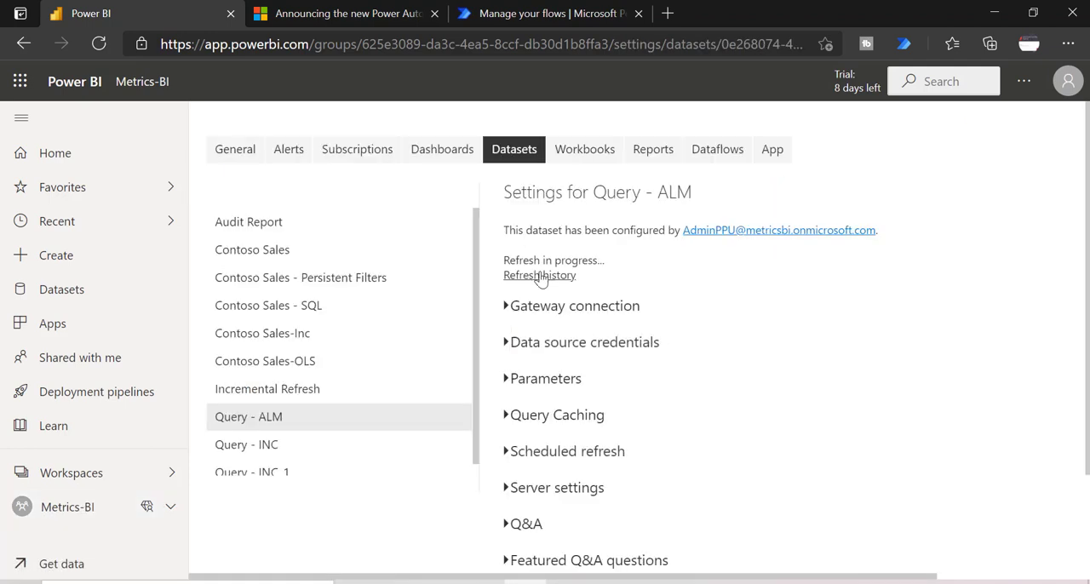
pyautogui.click(545, 278)
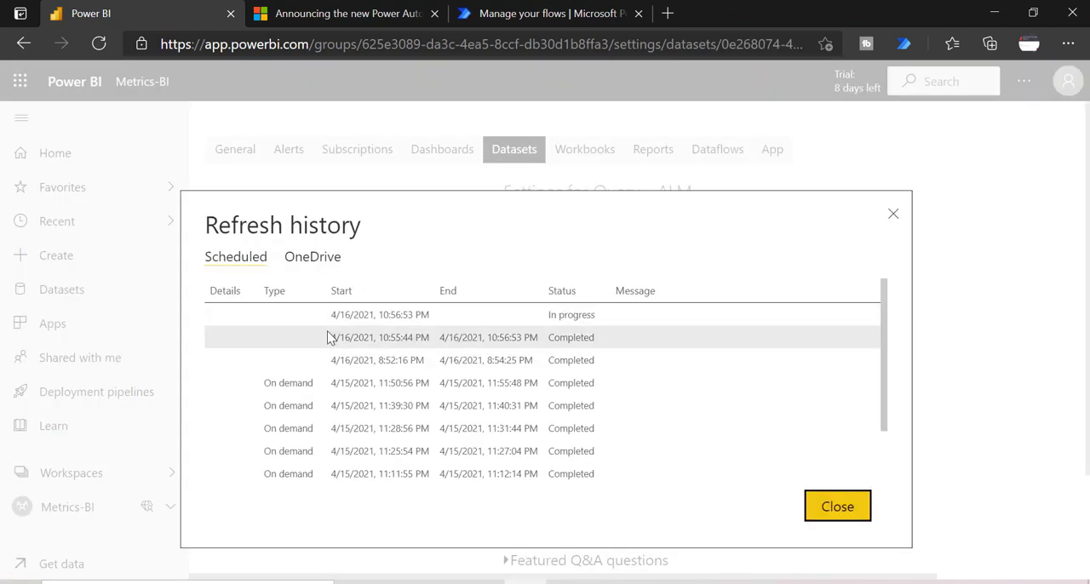
pyautogui.tripleClick(386, 320)
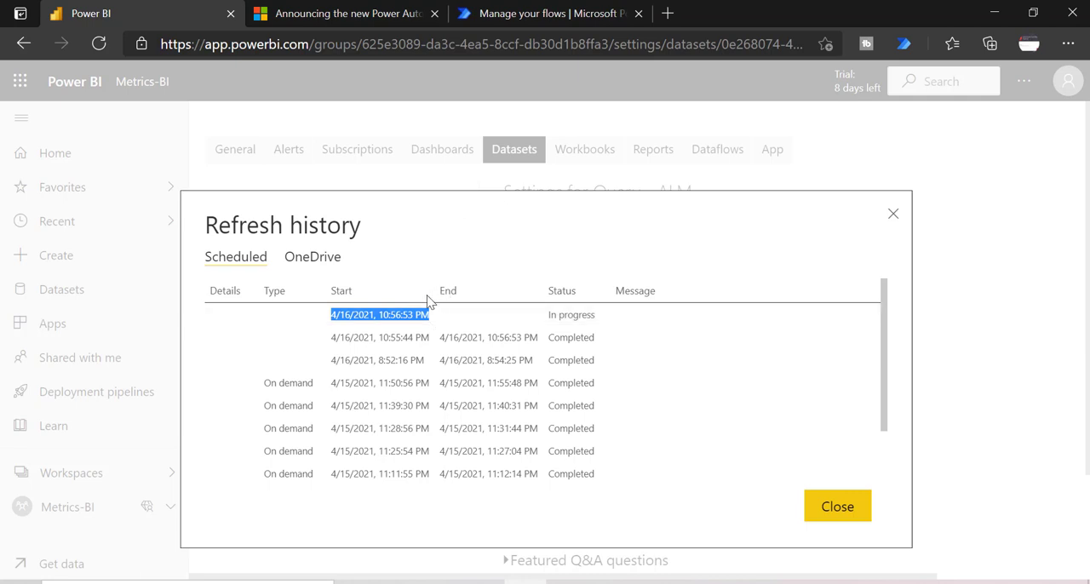
# Step: Switch to Power Automate and examine the error details of the flow's failed run from Apr 16, 10:58 PM
pyautogui.click(503, 16)
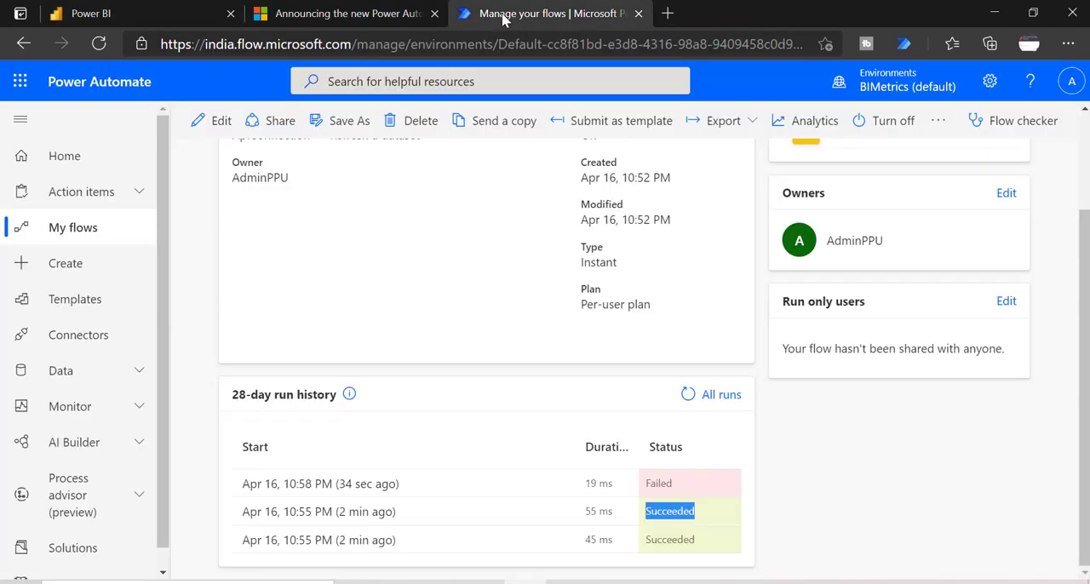
pyautogui.click(383, 484)
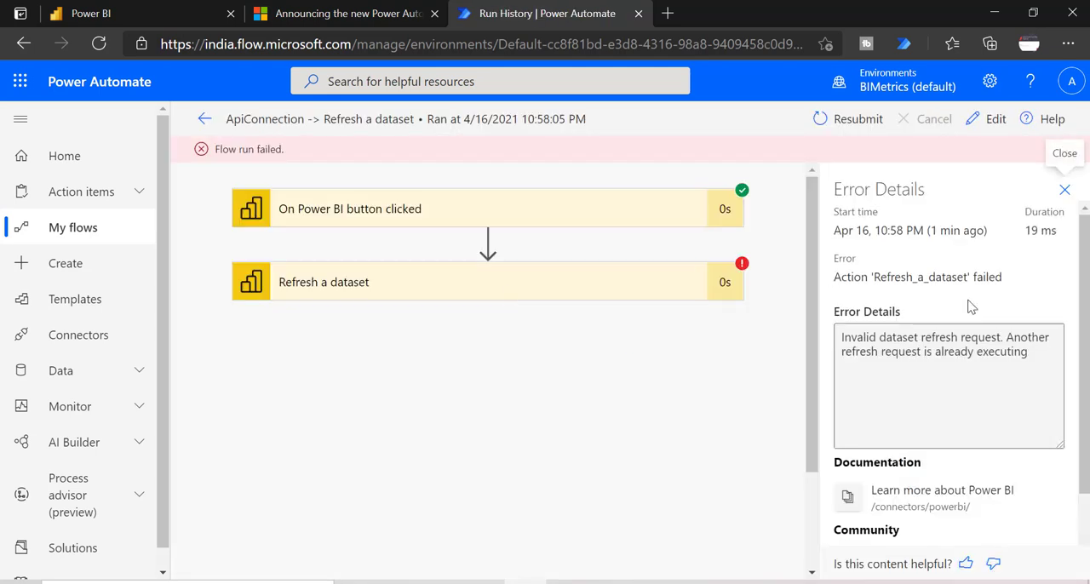
pyautogui.moveTo(1029, 356); pyautogui.dragTo(839, 334)
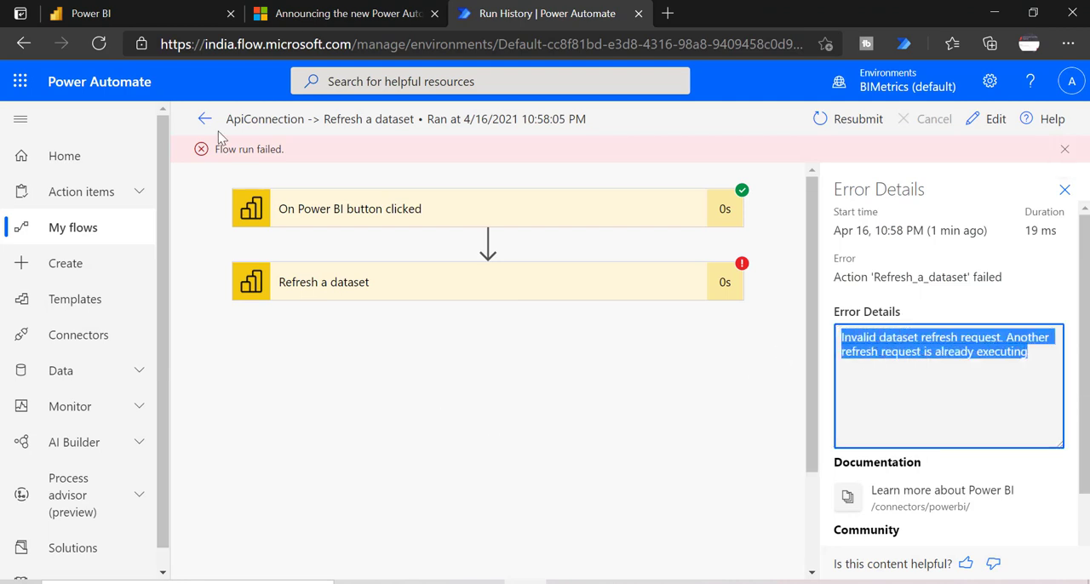
# Step: Return to the Power BI service, close the dataset's refresh history and show the Metrics-BI workspace's content list
pyautogui.click(102, 11)
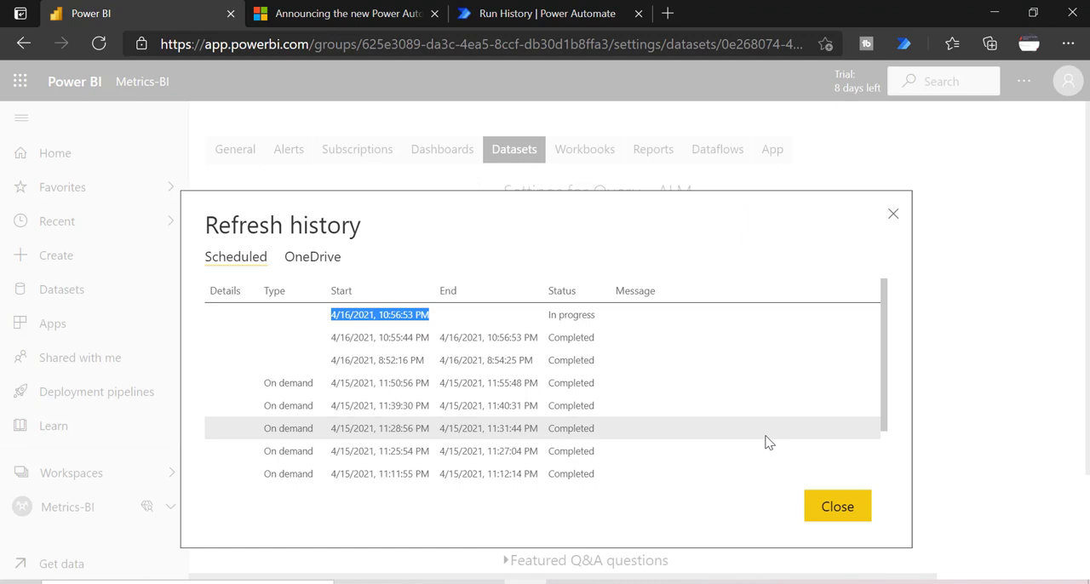
pyautogui.click(819, 506)
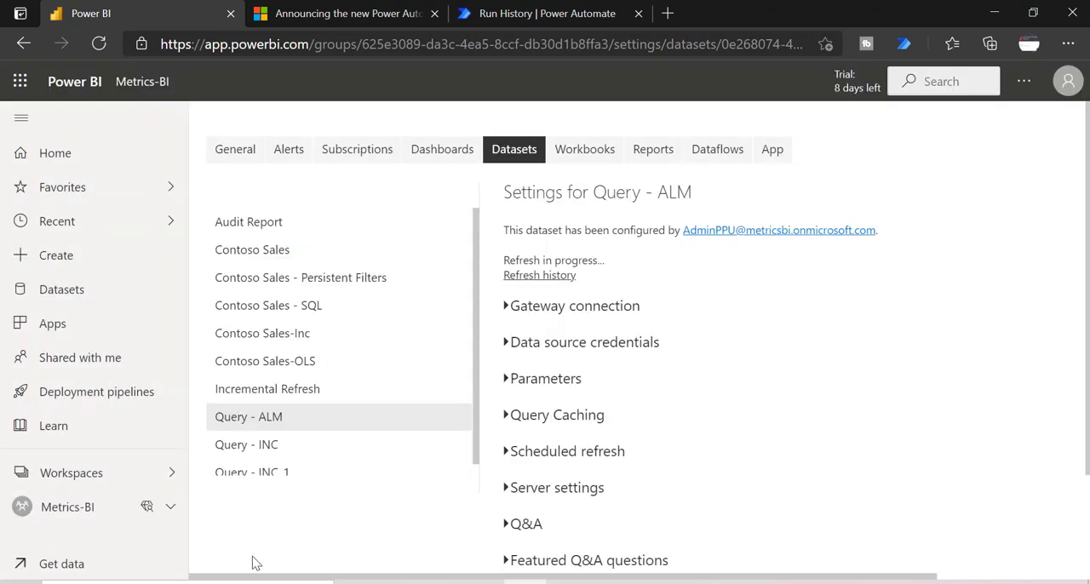
pyautogui.click(73, 509)
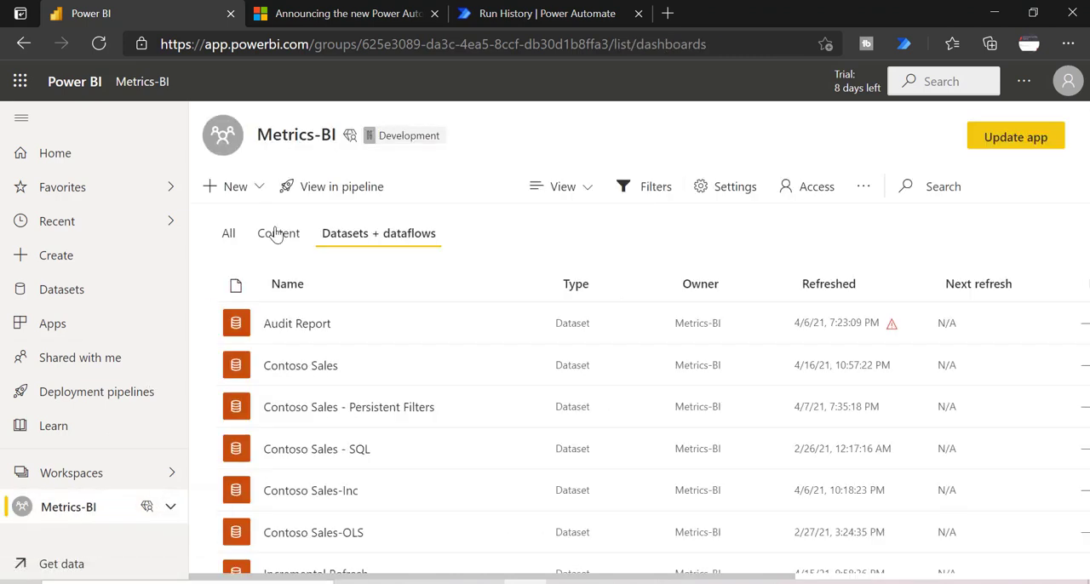
pyautogui.click(276, 232)
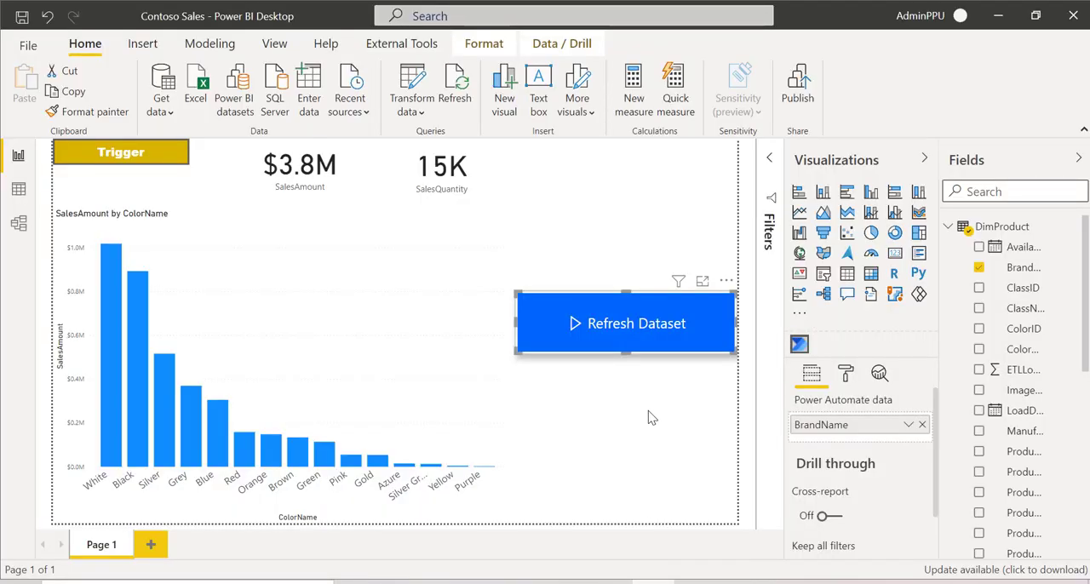
# Step: Switch to Power BI Desktop, add another Power Automate visual to Page 1 and show its setup instructions in focus mode
pyautogui.click(648, 414)
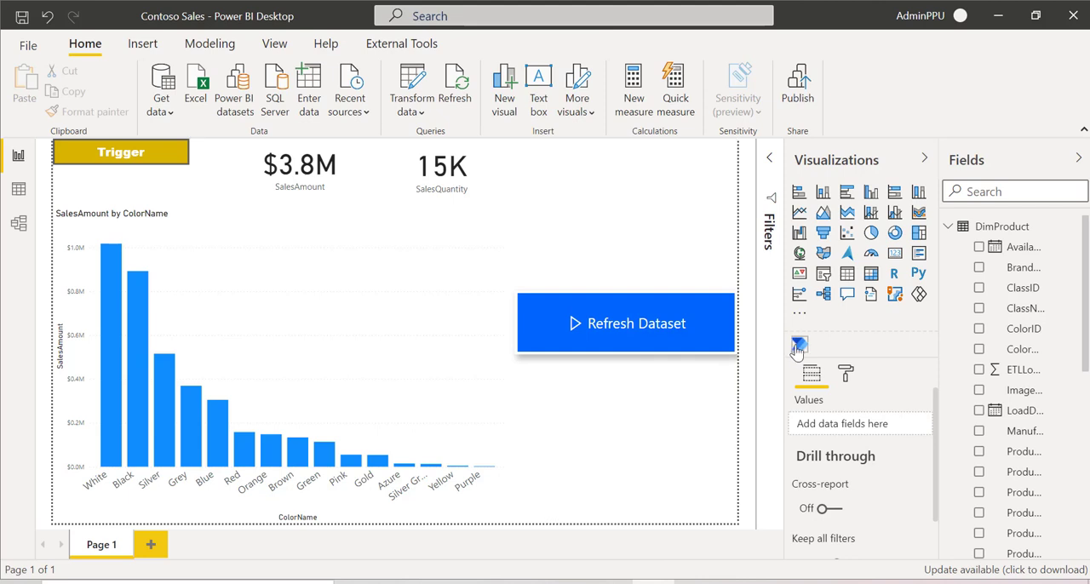
pyautogui.click(799, 344)
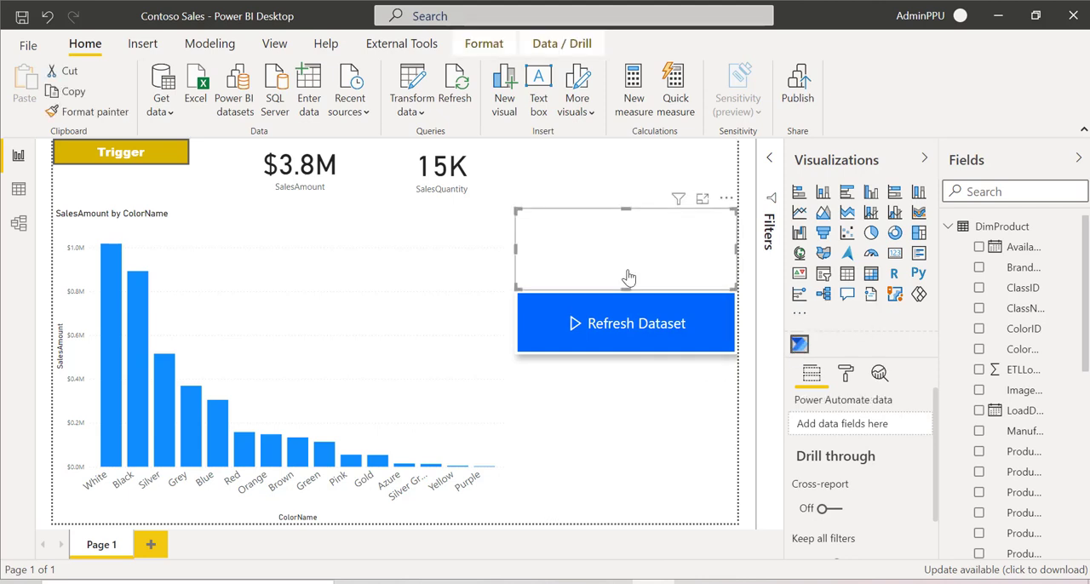
pyautogui.click(703, 199)
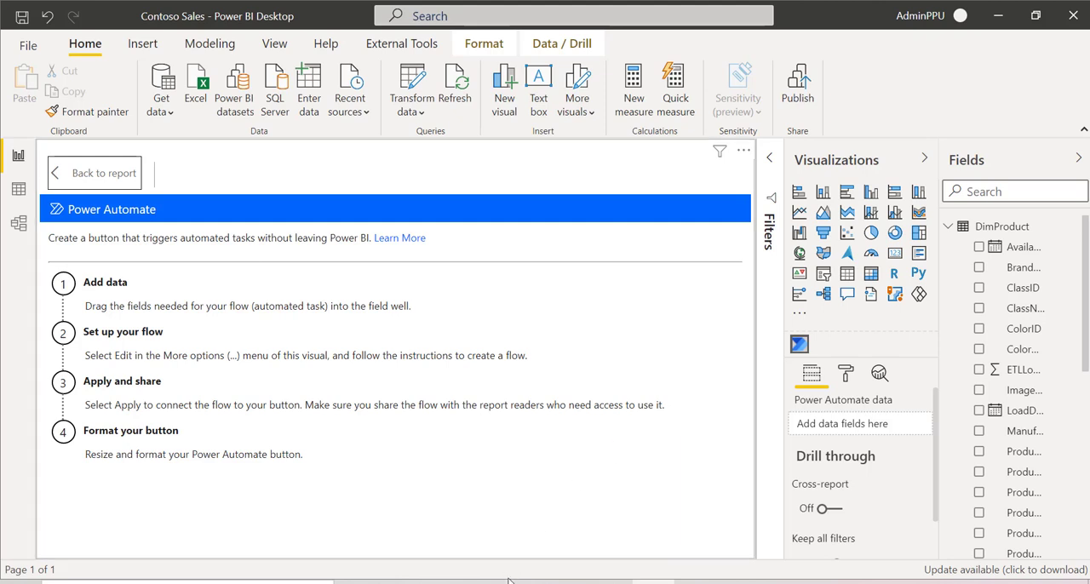
# Step: Switch to the browser, open a window for the other browser profile and go to app.powerbi.com
pyautogui.moveTo(527, 581)
pyautogui.click(525, 519)
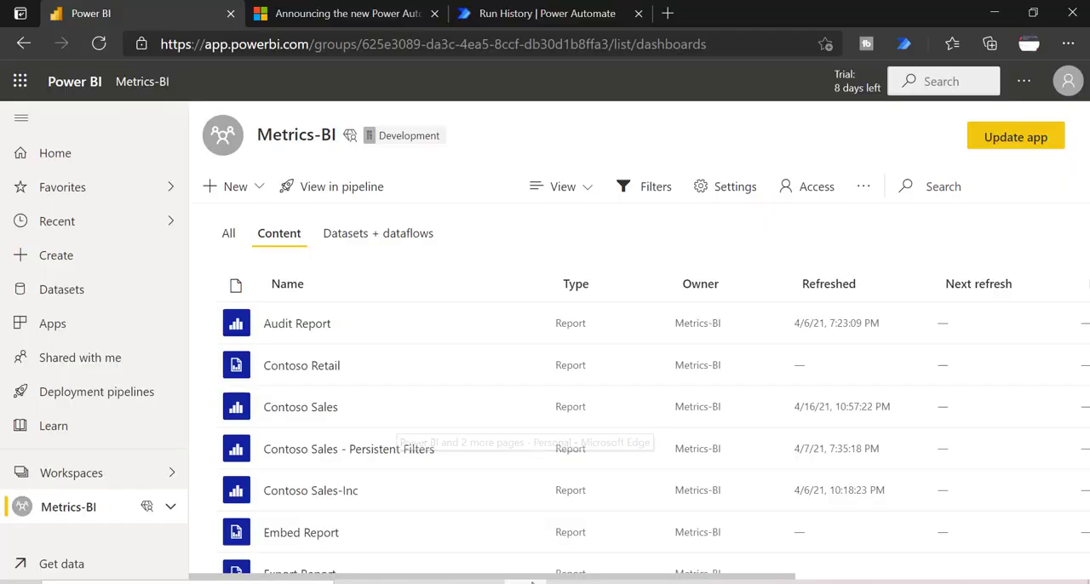
pyautogui.click(1028, 46)
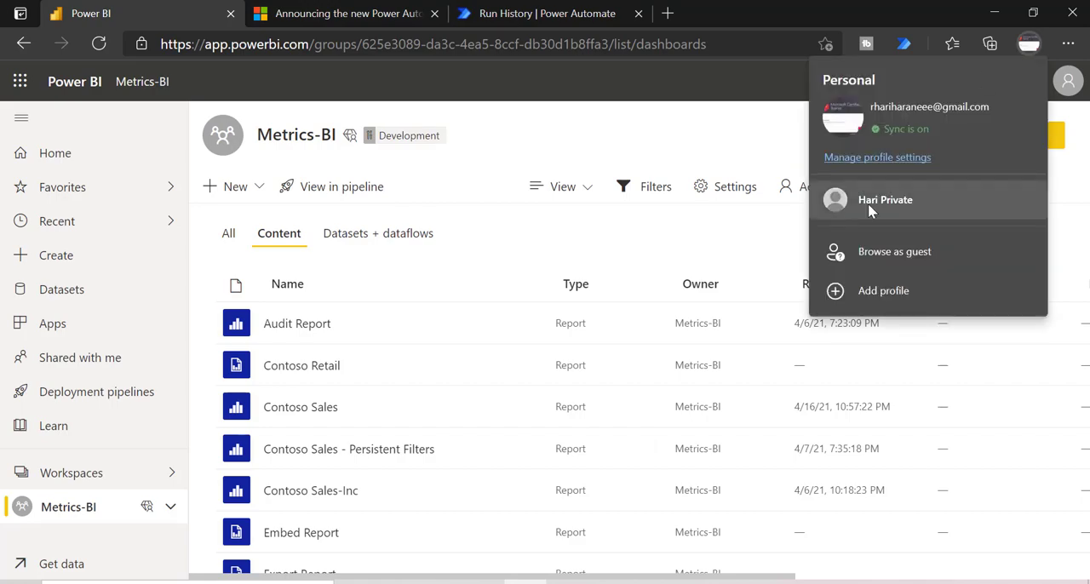
pyautogui.click(867, 204)
pyautogui.write('a')
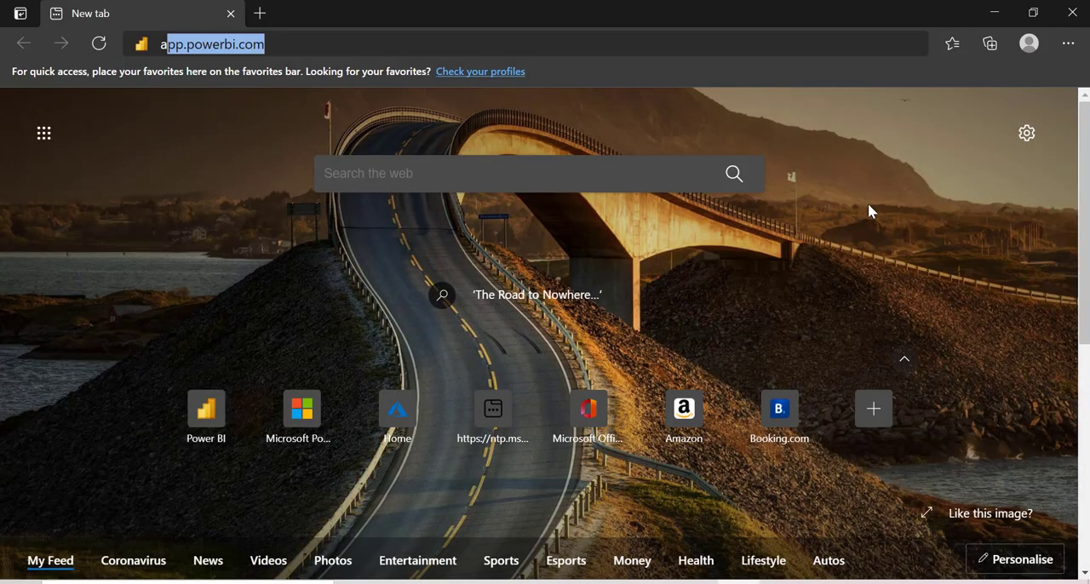
pyautogui.press('Return')
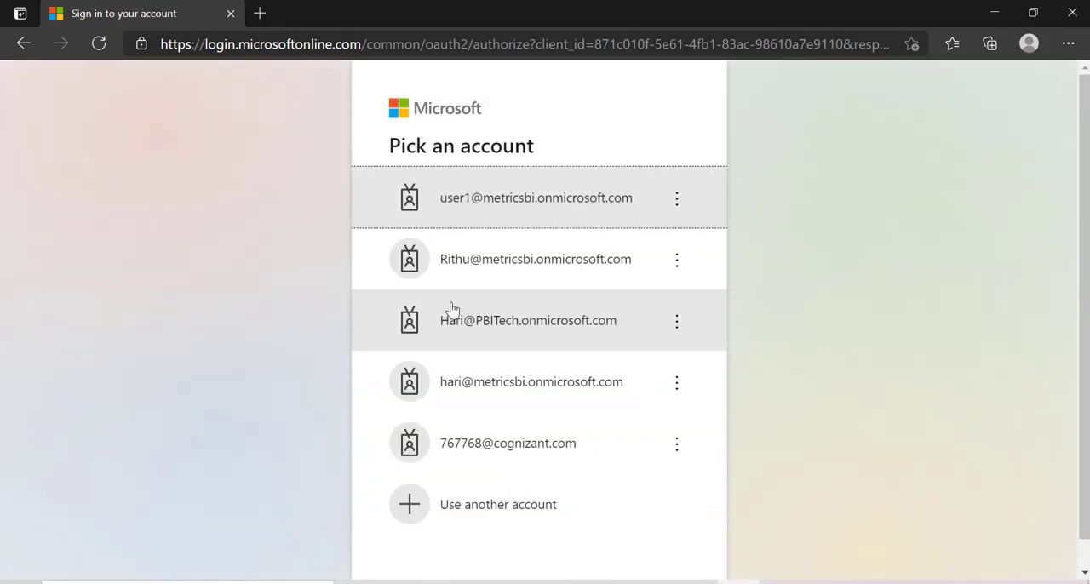
# Step: Sign in with the test user's Microsoft account and account password, declining to stay signed in
pyautogui.click(465, 205)
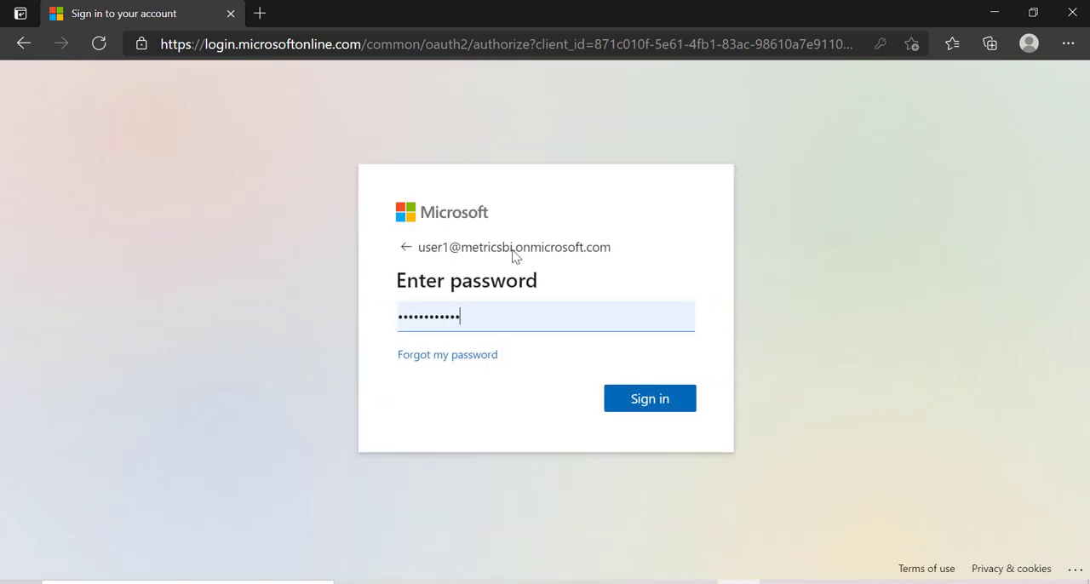
pyautogui.click(628, 410)
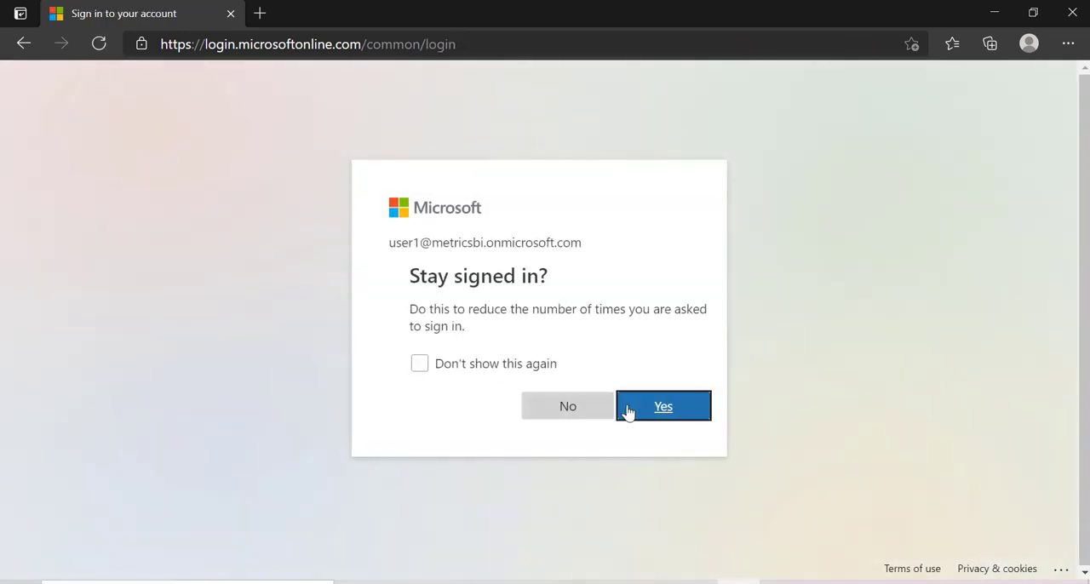
pyautogui.click(530, 417)
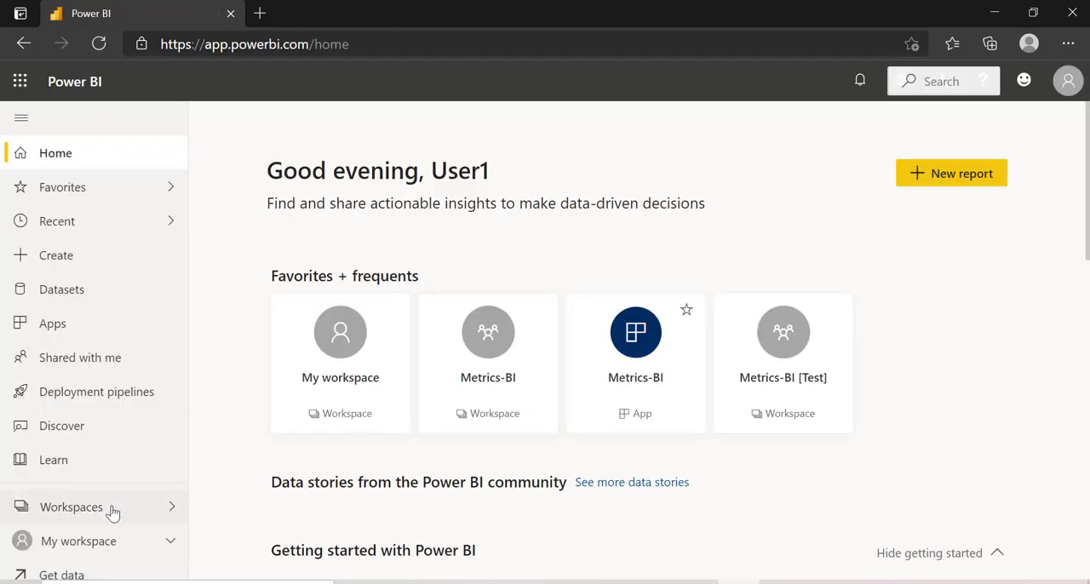
# Step: Open the Contoso Sales report in the Metrics-BI workspace, trigger its Refresh Dataset button and check the button visual's additional options
pyautogui.click(111, 511)
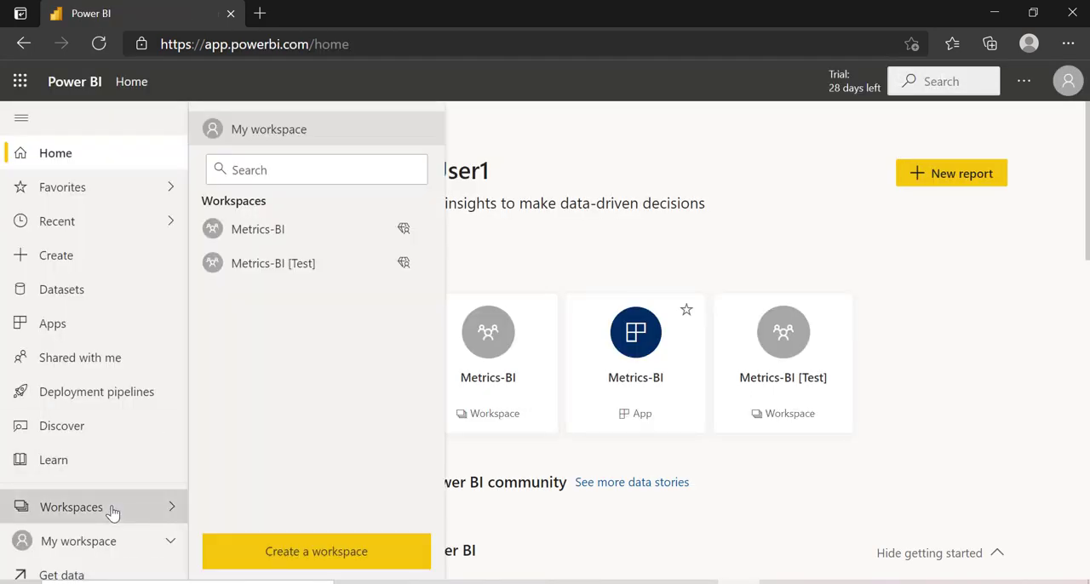
pyautogui.click(262, 239)
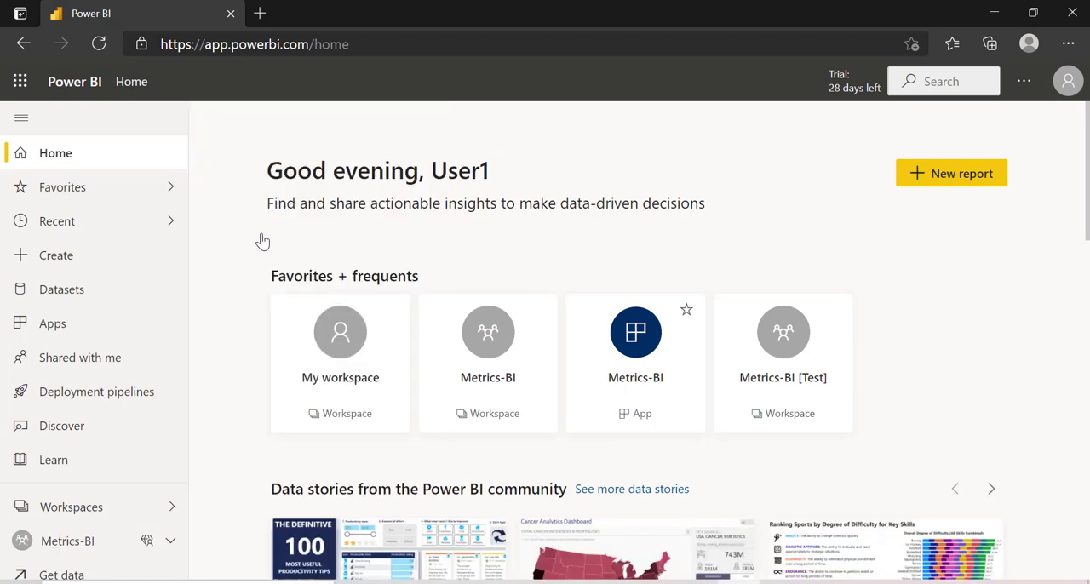
pyautogui.click(278, 235)
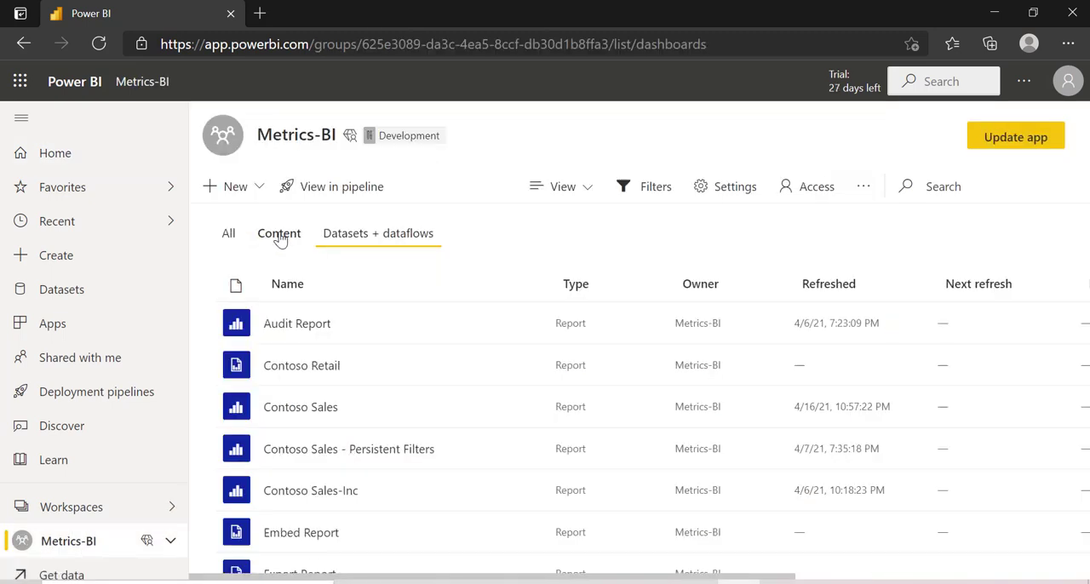
pyautogui.click(293, 412)
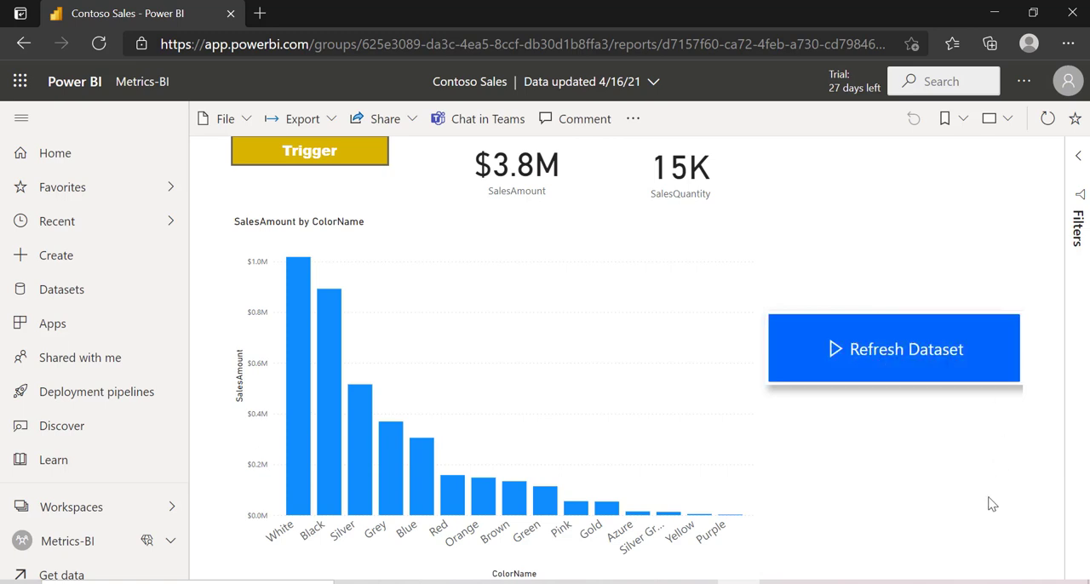
pyautogui.click(900, 353)
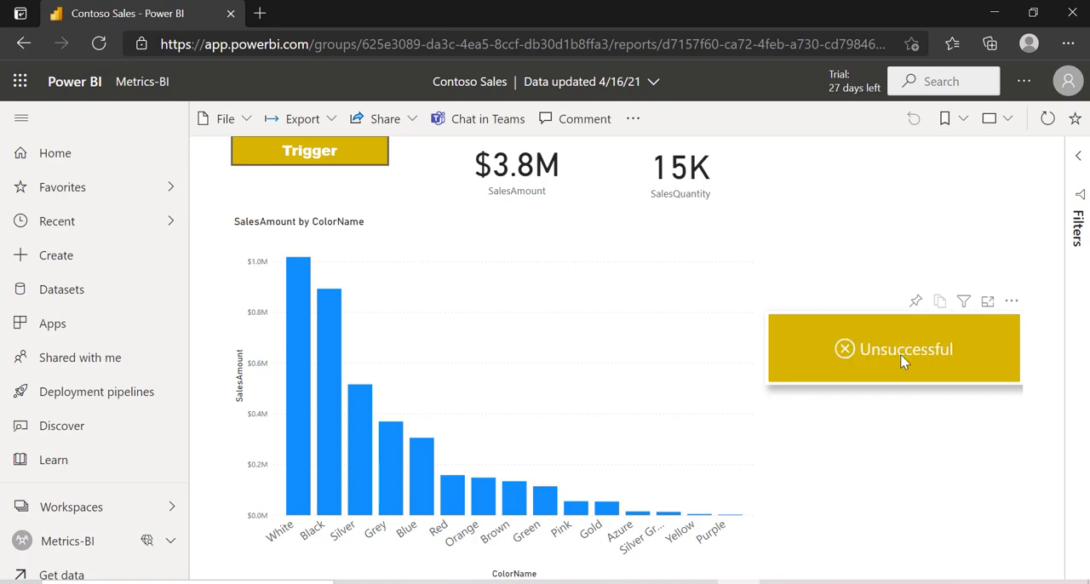
pyautogui.click(1011, 303)
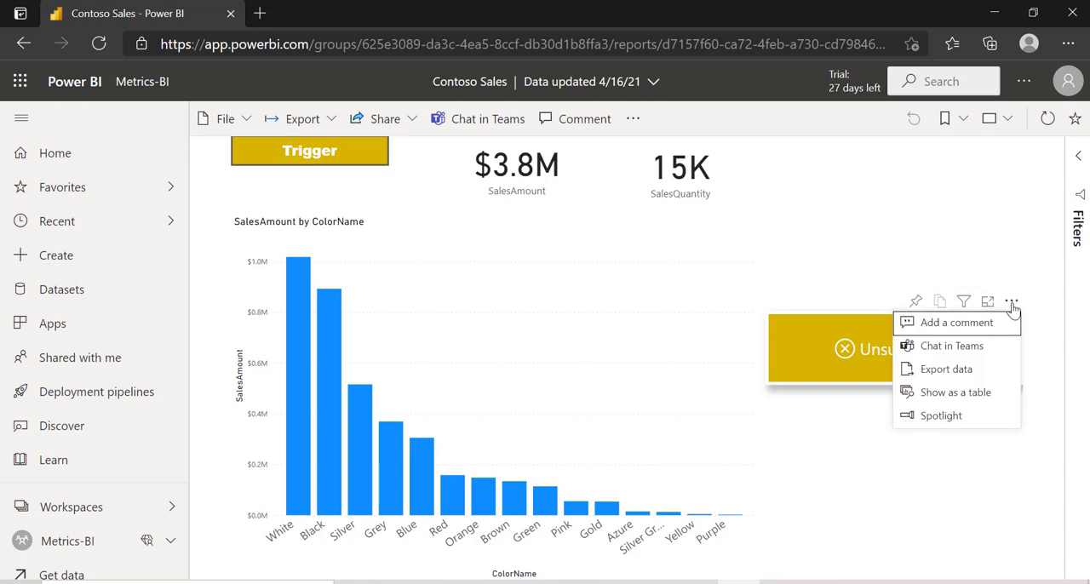
pyautogui.click(837, 371)
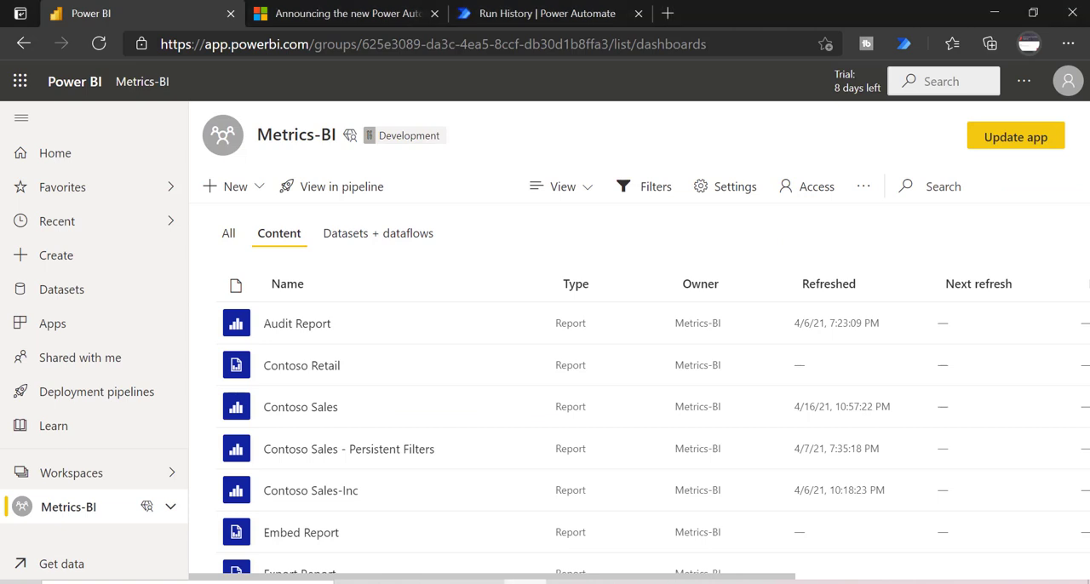
# Step: Switch to Power Automate and share the flow "ApiConnection -> Refresh a dataset" with the test user as an owner, accepting the connections used
pyautogui.click(595, 10)
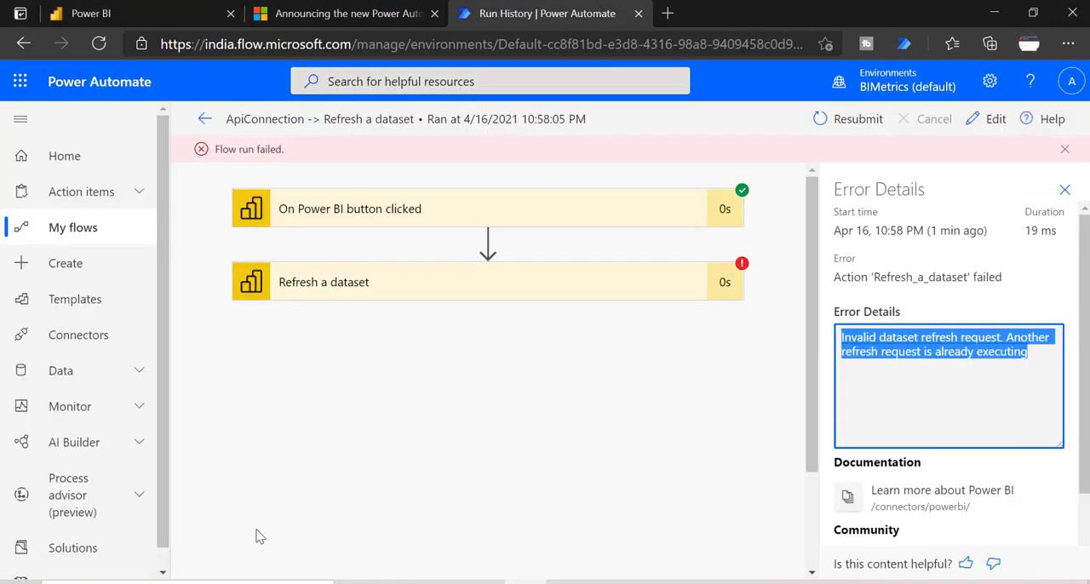
pyautogui.click(207, 118)
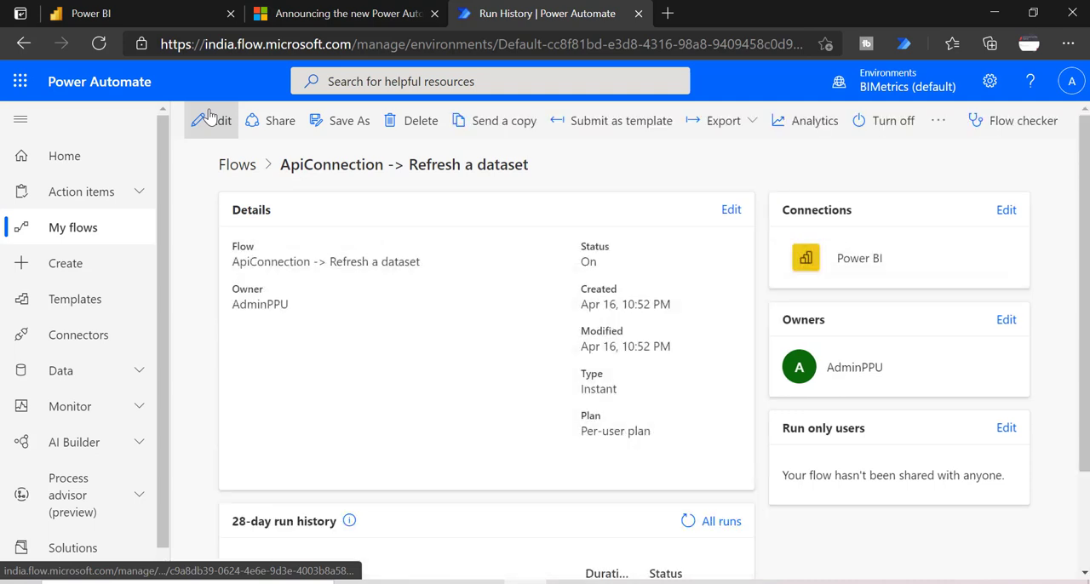
pyautogui.click(260, 120)
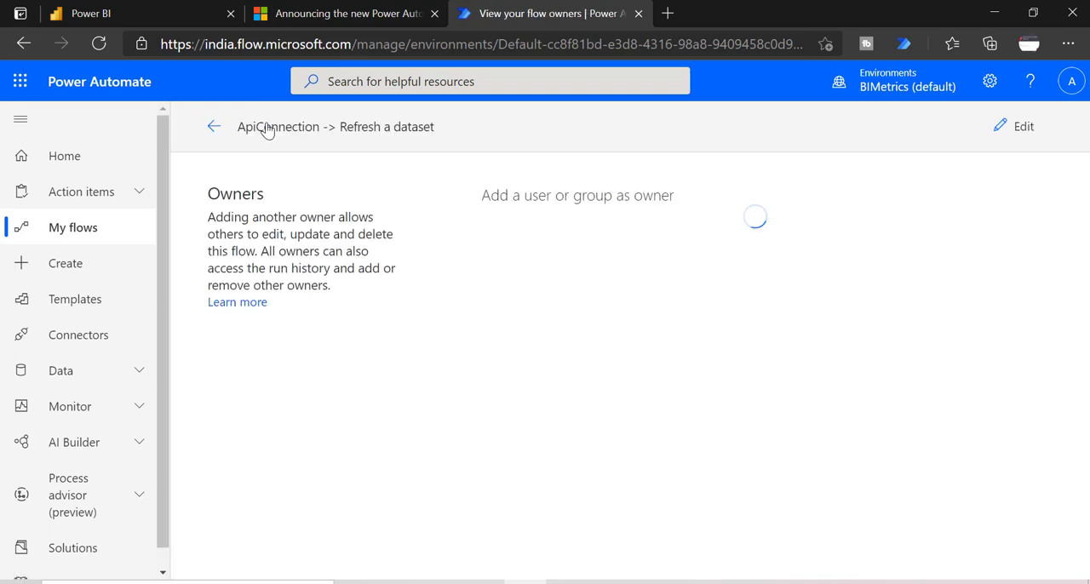
pyautogui.click(607, 239)
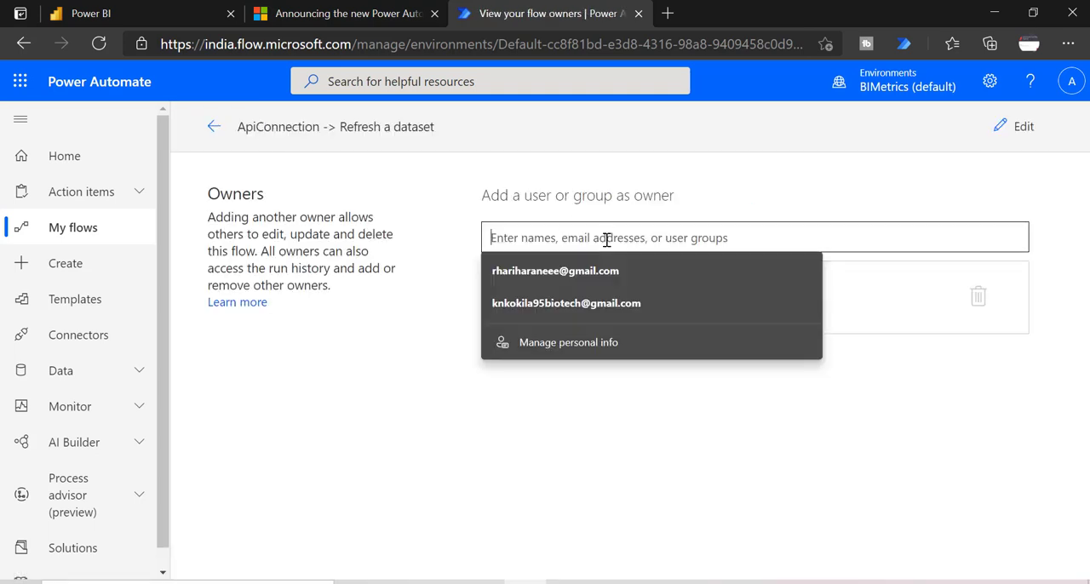
pyautogui.write('user1')
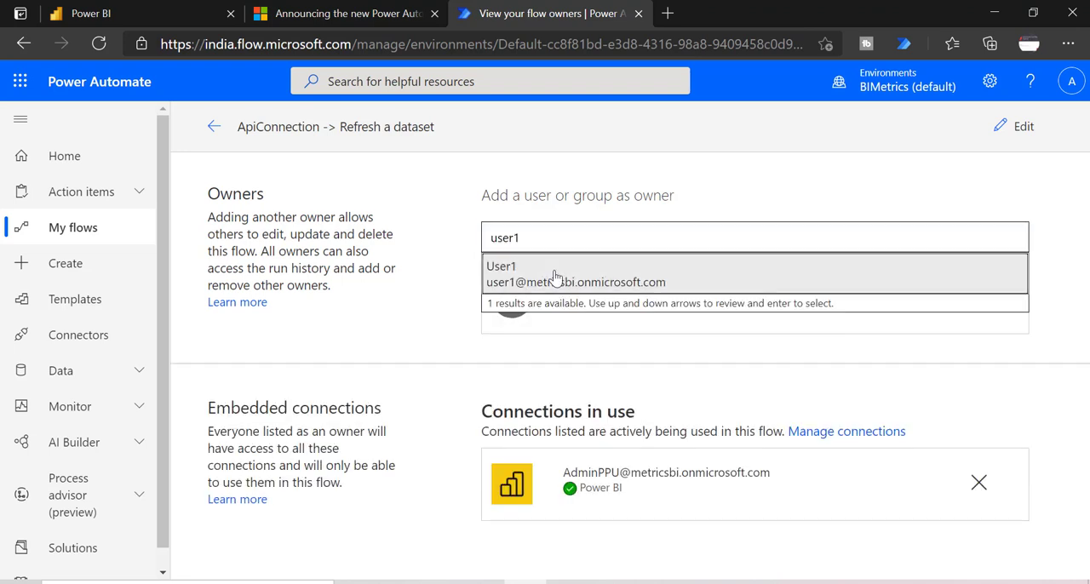
pyautogui.click(554, 279)
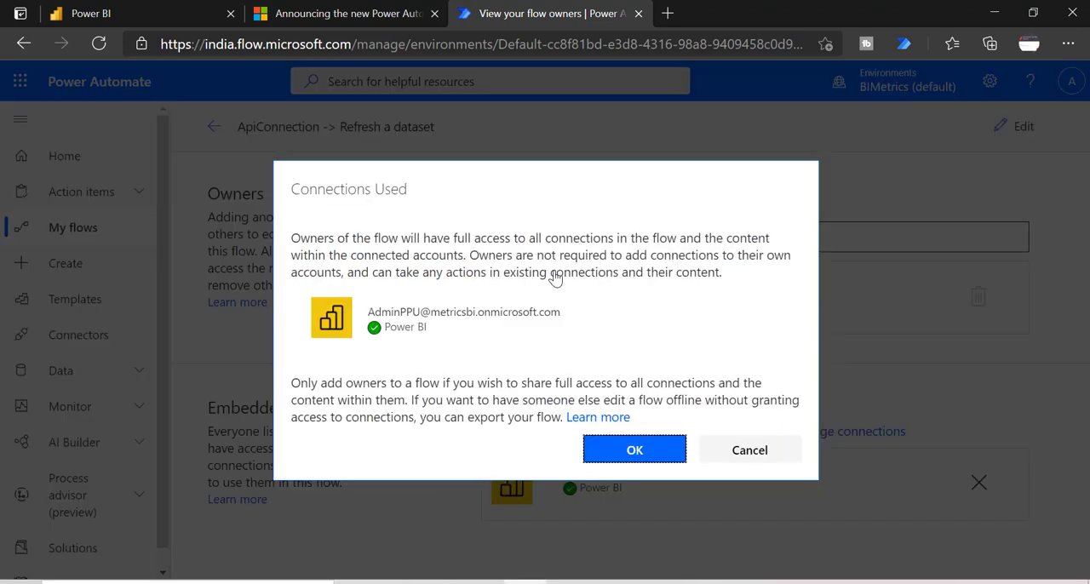
pyautogui.click(629, 458)
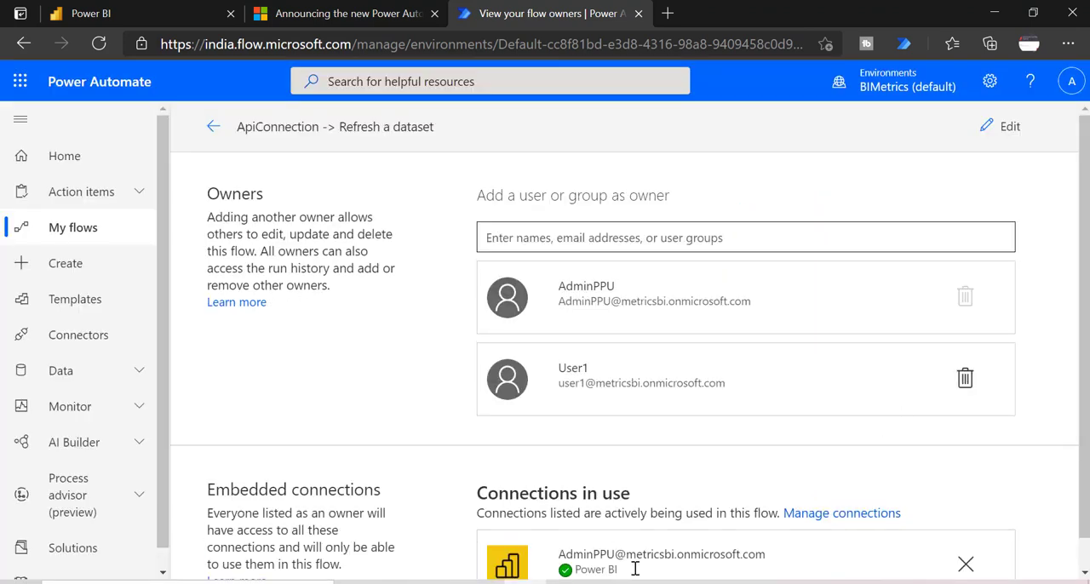
# Step: Trigger Refresh Dataset again in the test user's report, then check the flow's 28-day run history in Power Automate
pyautogui.click(738, 583)
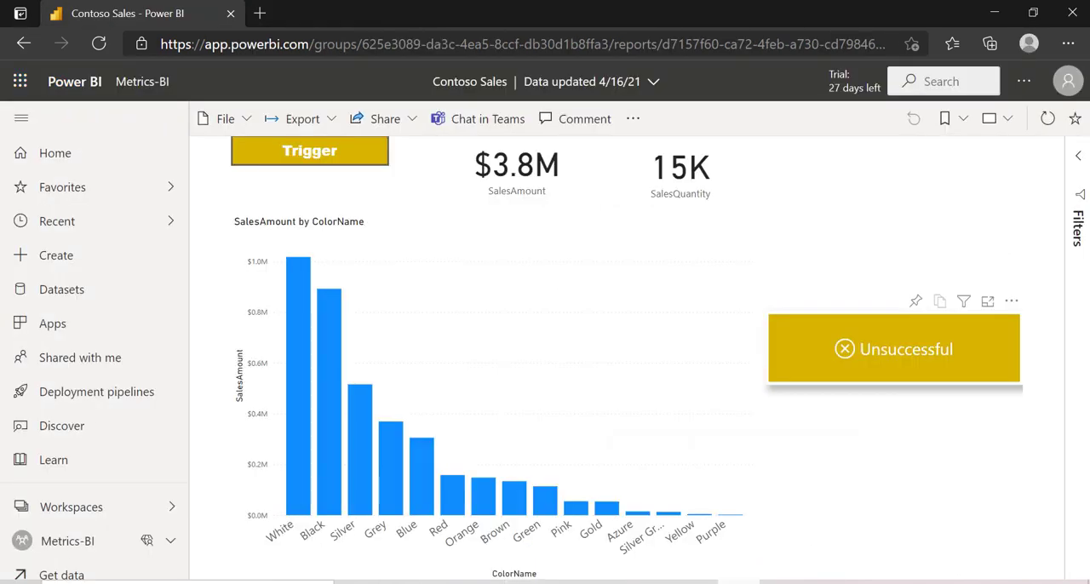
pyautogui.click(902, 351)
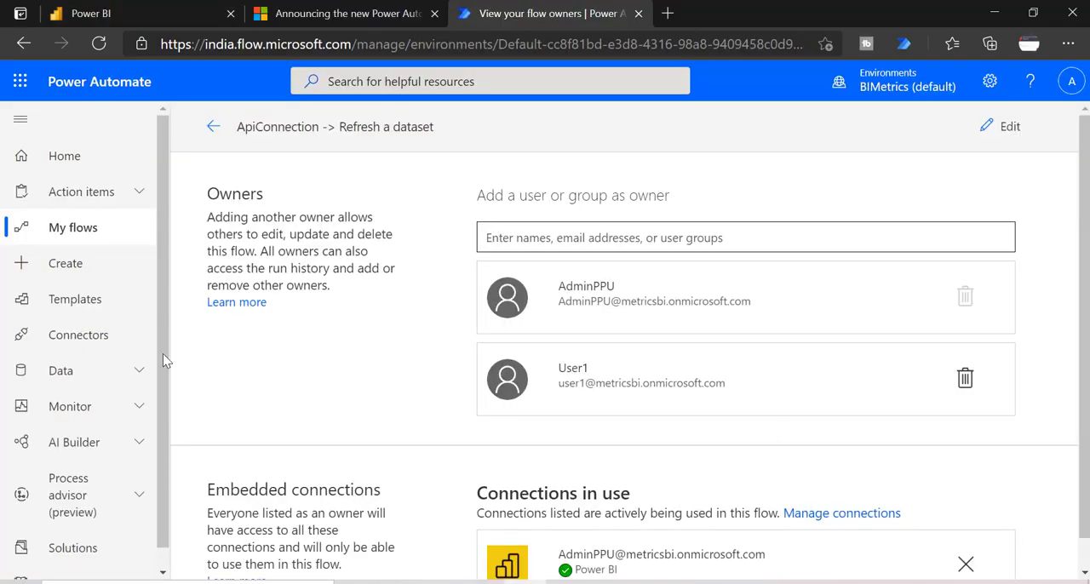
pyautogui.click(213, 130)
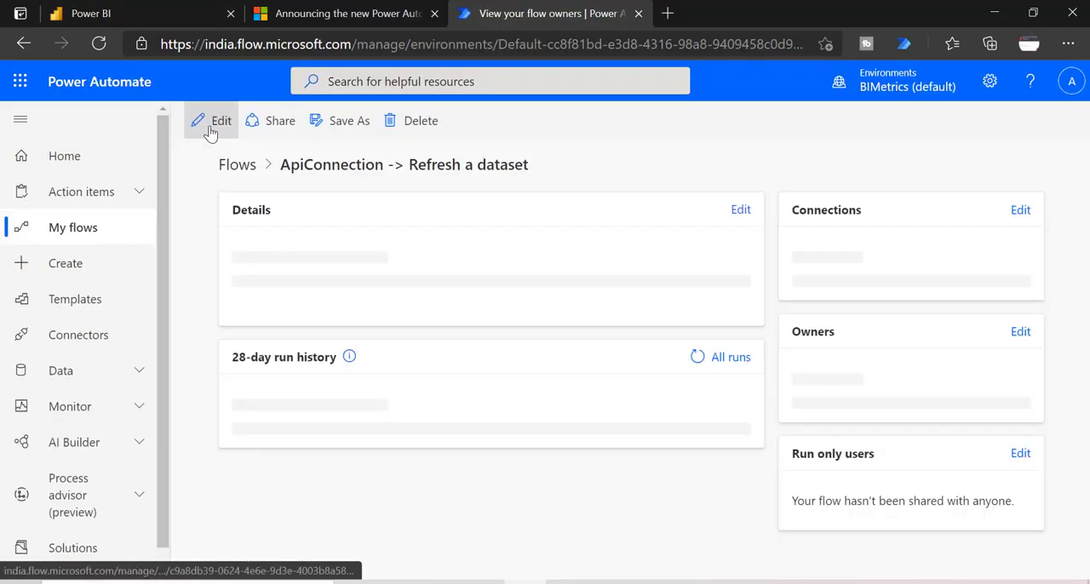
pyautogui.scroll(-2, 682, 425)
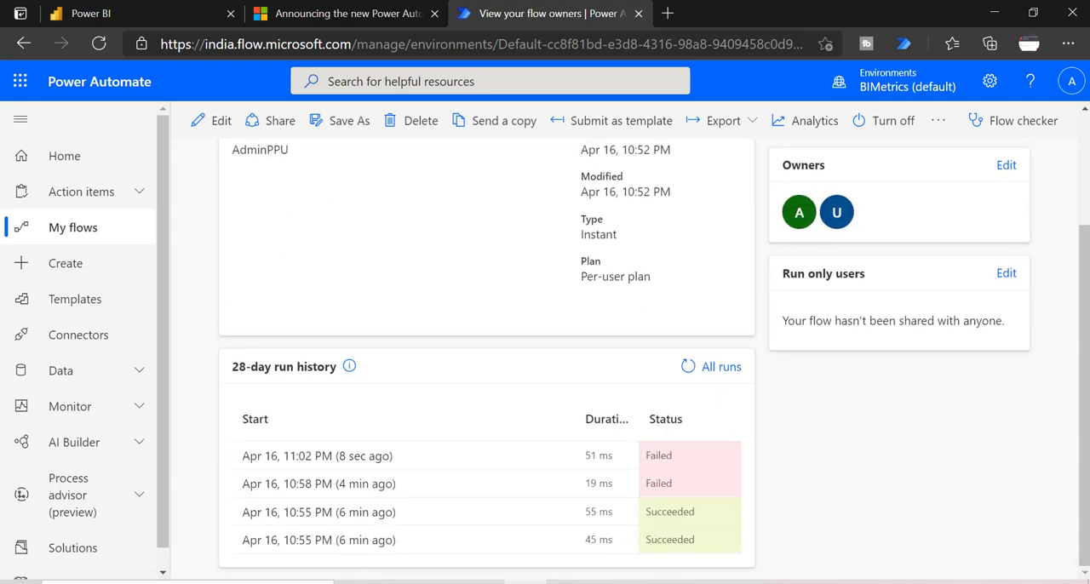
# Step: Check the 28-day run history of the flows "ApiConnection -> Refresh a dataset" and "Trigger Refresh - HTTP" in Power Automate
pyautogui.scroll(2, 1084, 387)
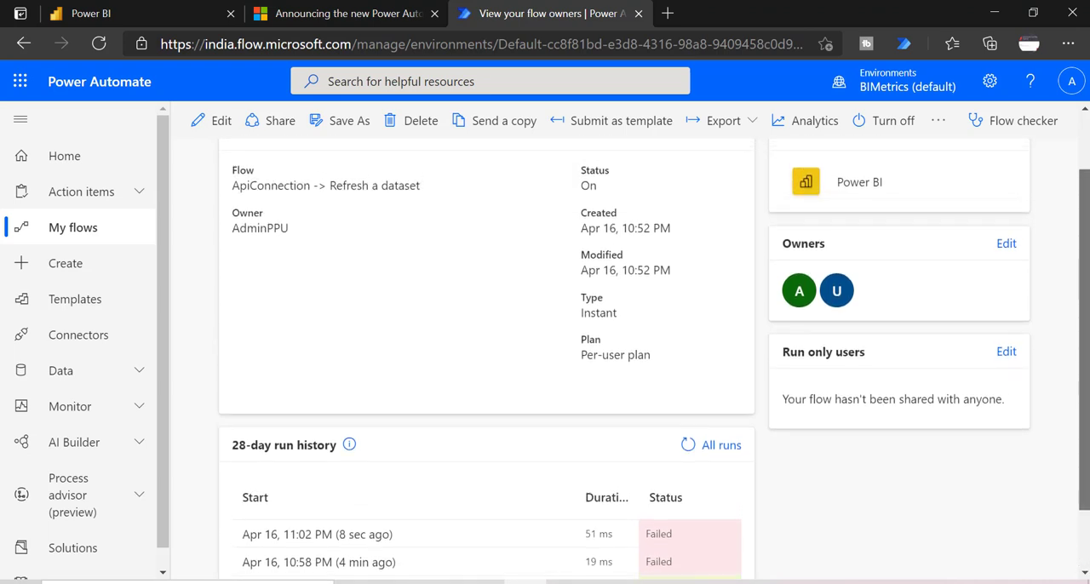
pyautogui.scroll(-2, 1084, 387)
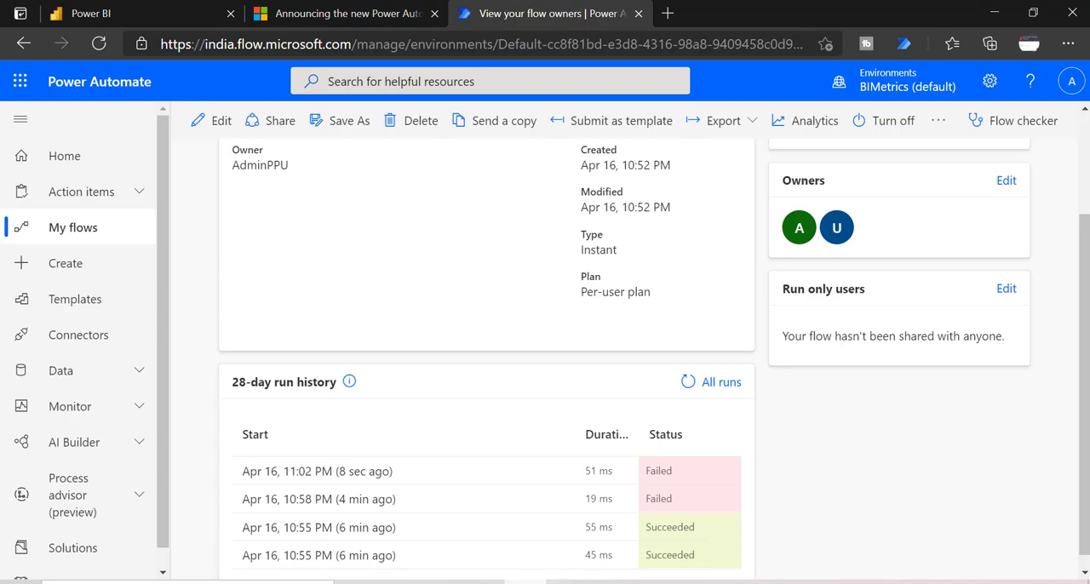
pyautogui.click(653, 582)
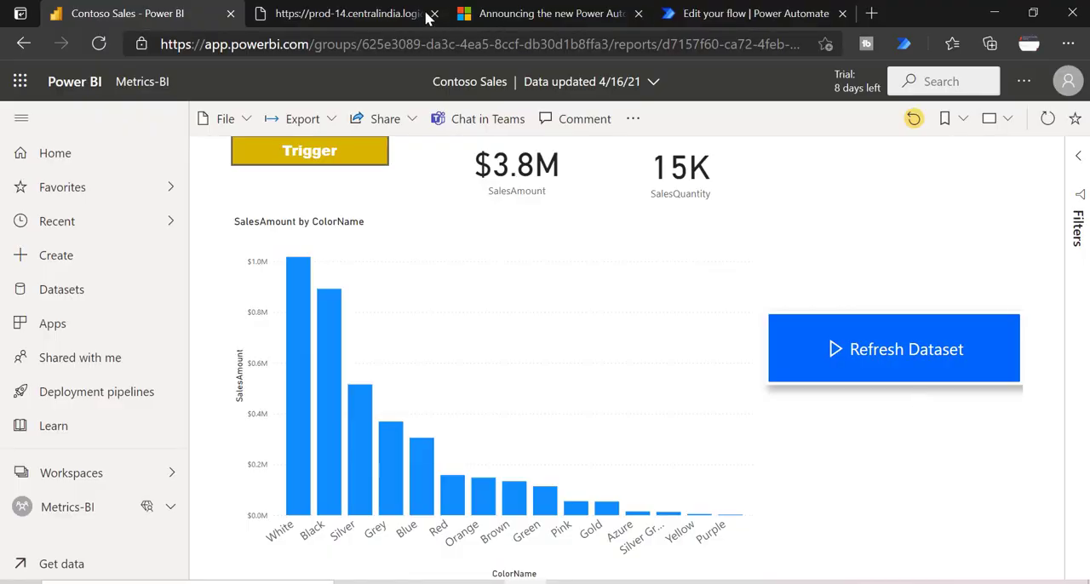
pyautogui.click(718, 10)
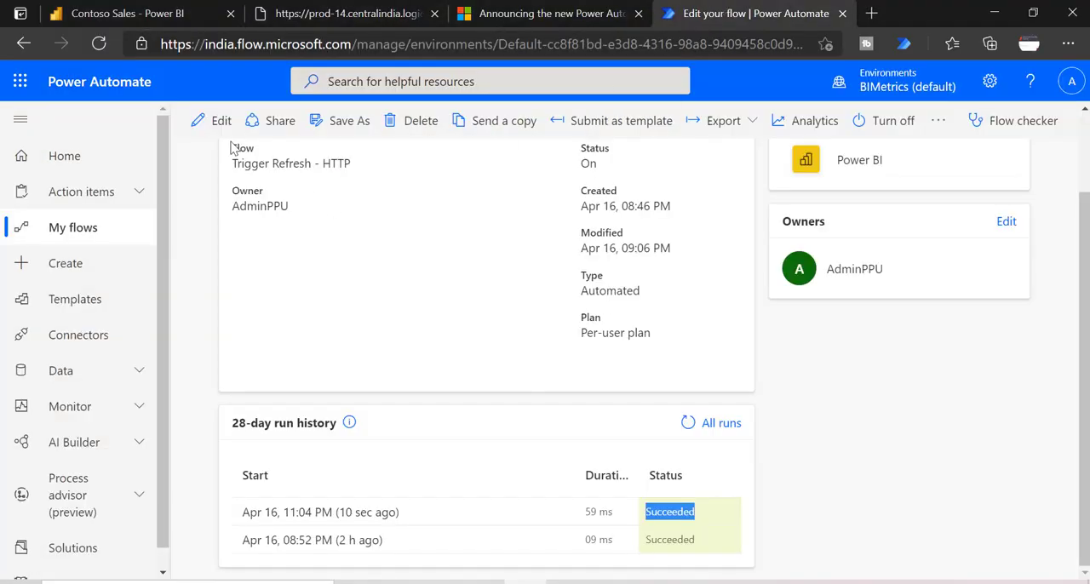
# Step: Open the shared flow "ApiConnection -> Refresh a dataset" for editing
pyautogui.click(66, 224)
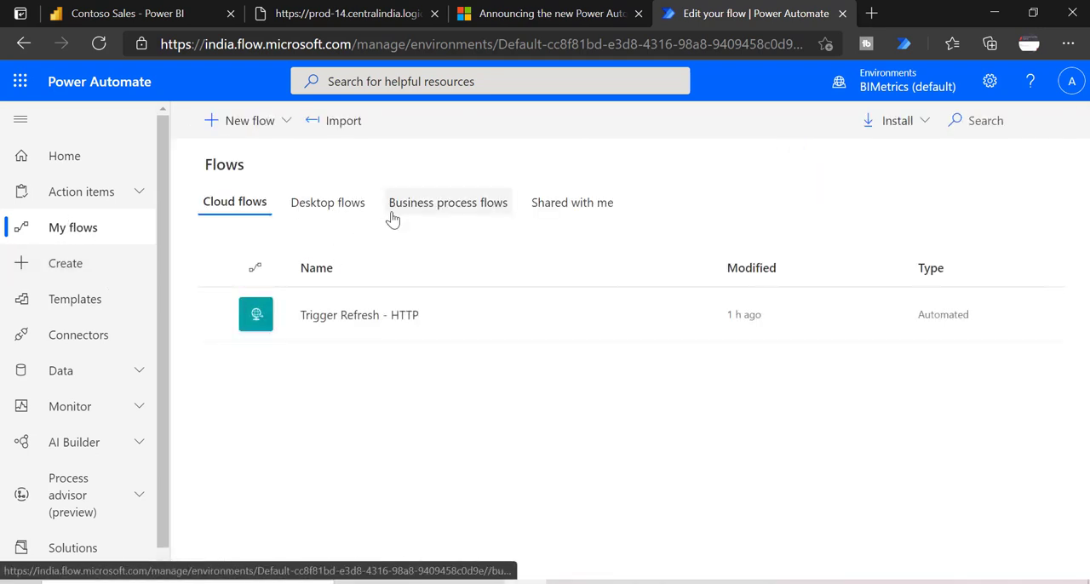
pyautogui.click(568, 204)
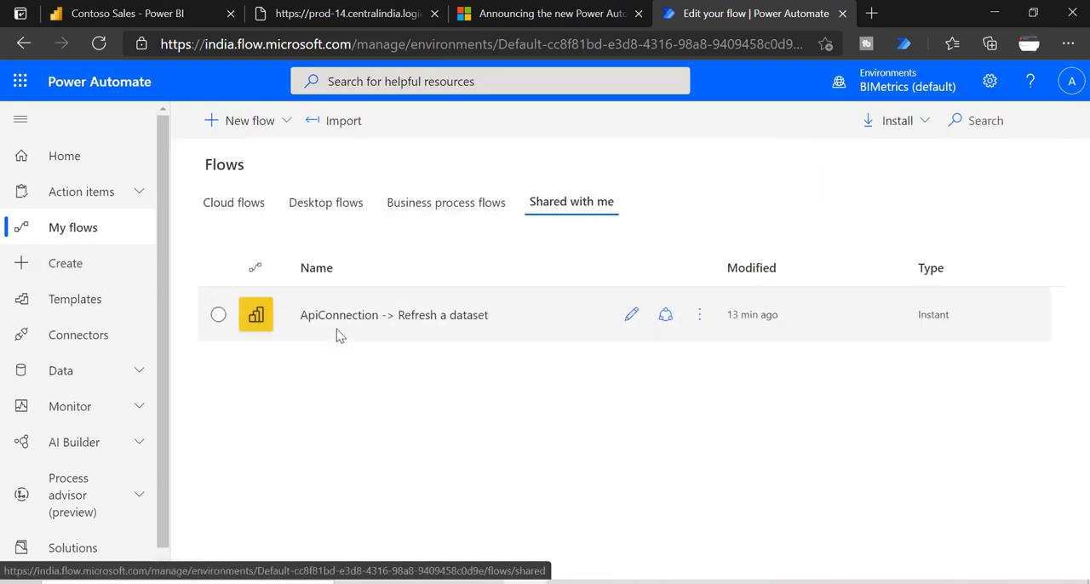
pyautogui.click(630, 313)
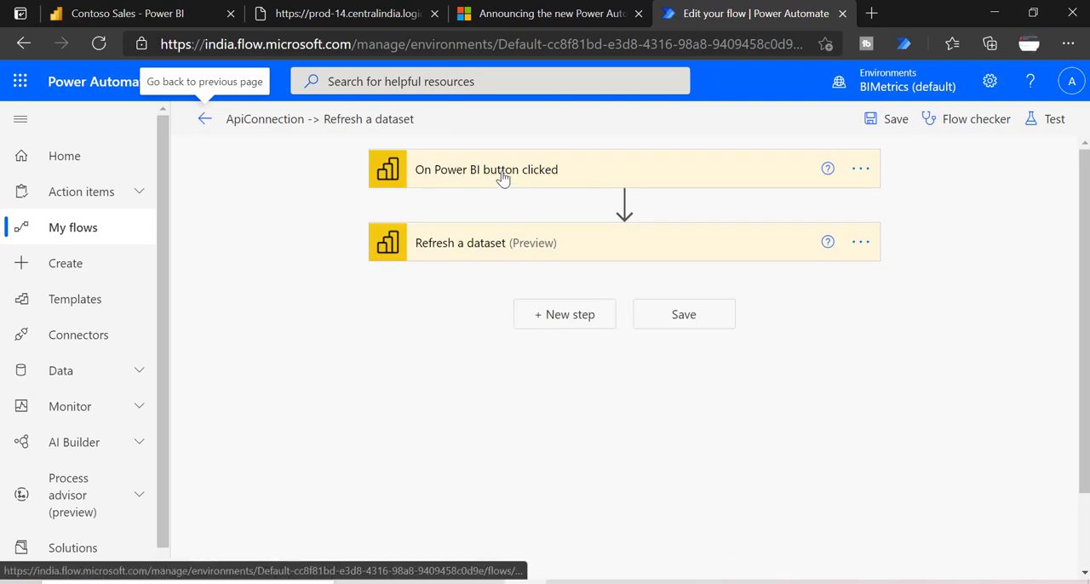
# Step: Add the Mail action "Send an email notification (V3)" after Refresh a dataset, accepting its connection terms, and review the dynamic content for the recipient
pyautogui.click(565, 314)
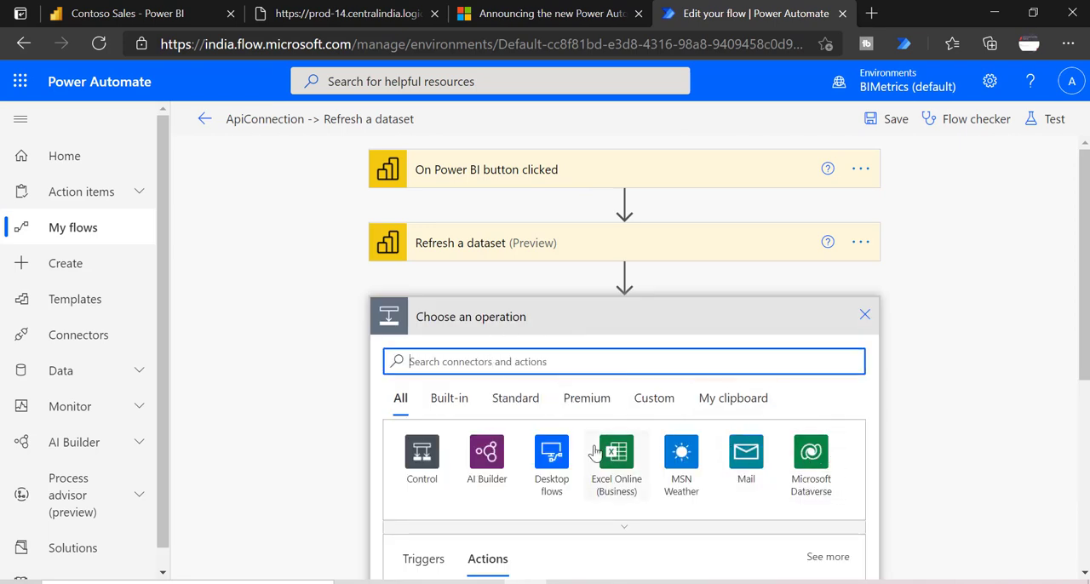
pyautogui.click(753, 456)
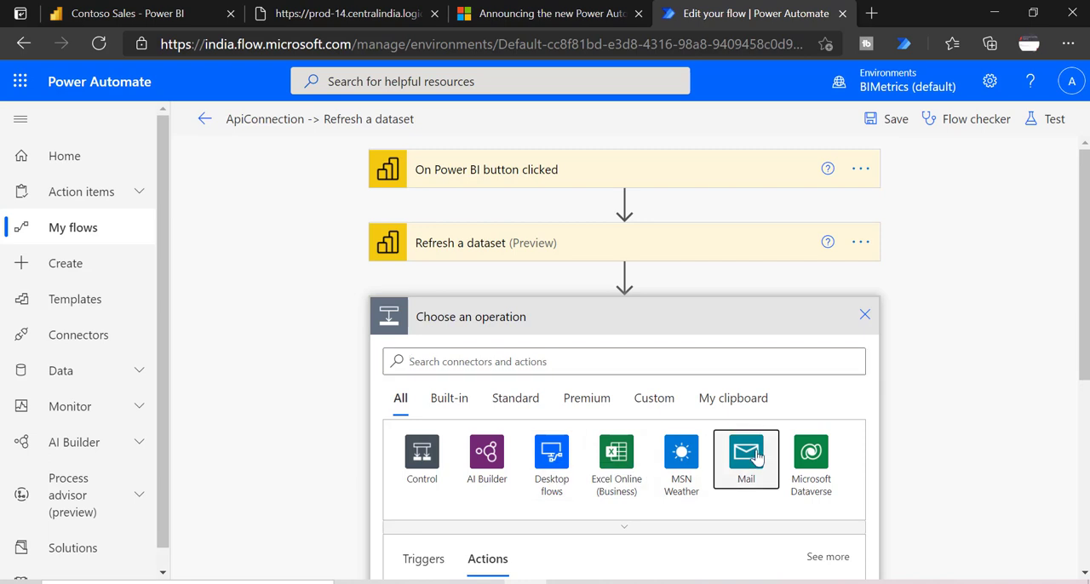
pyautogui.click(439, 445)
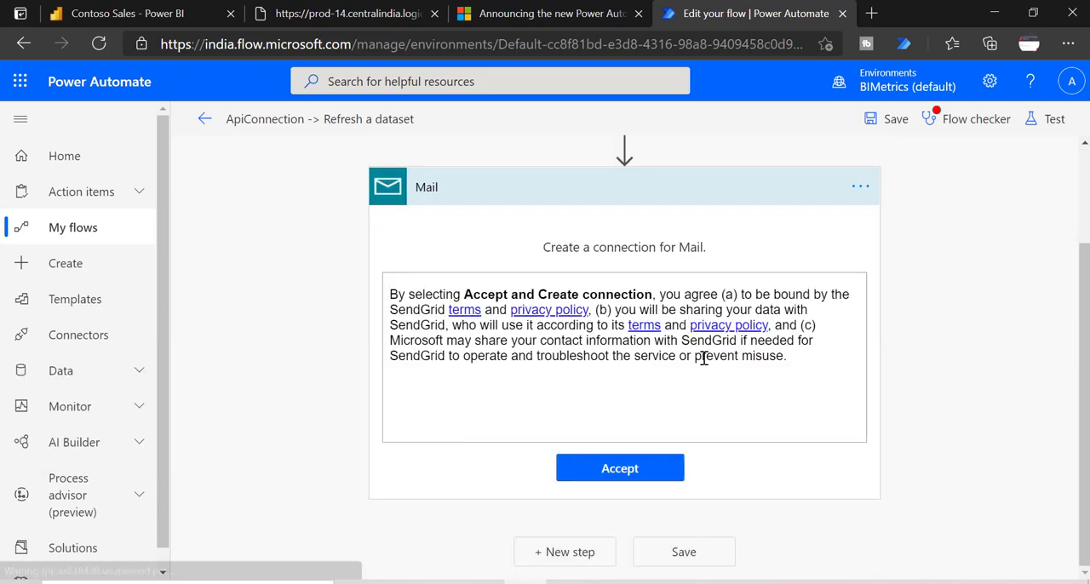
pyautogui.click(612, 469)
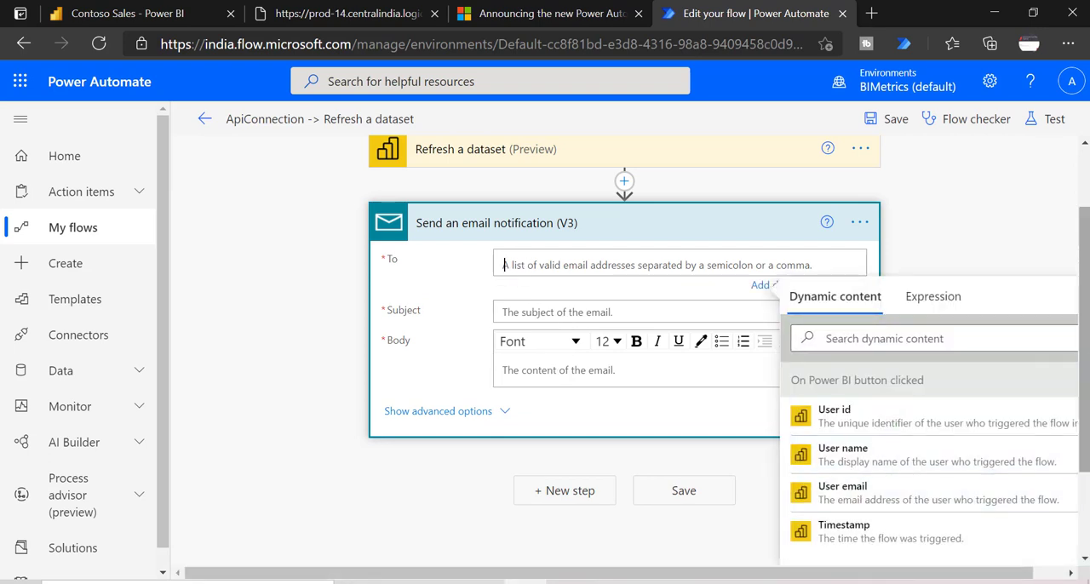
pyautogui.scroll(-1, 1084, 352)
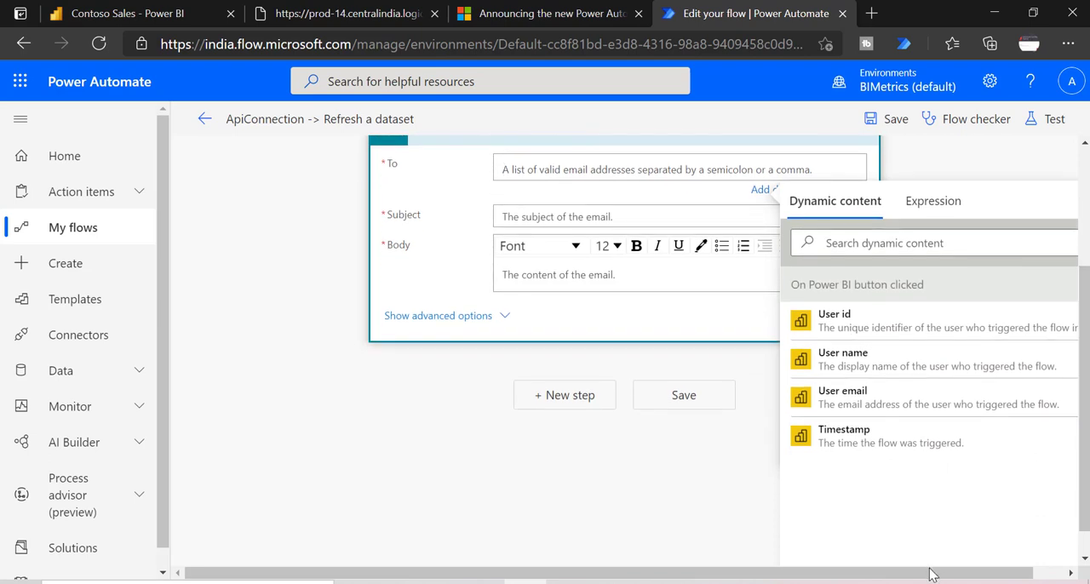
pyautogui.moveTo(935, 579); pyautogui.dragTo(967, 579)
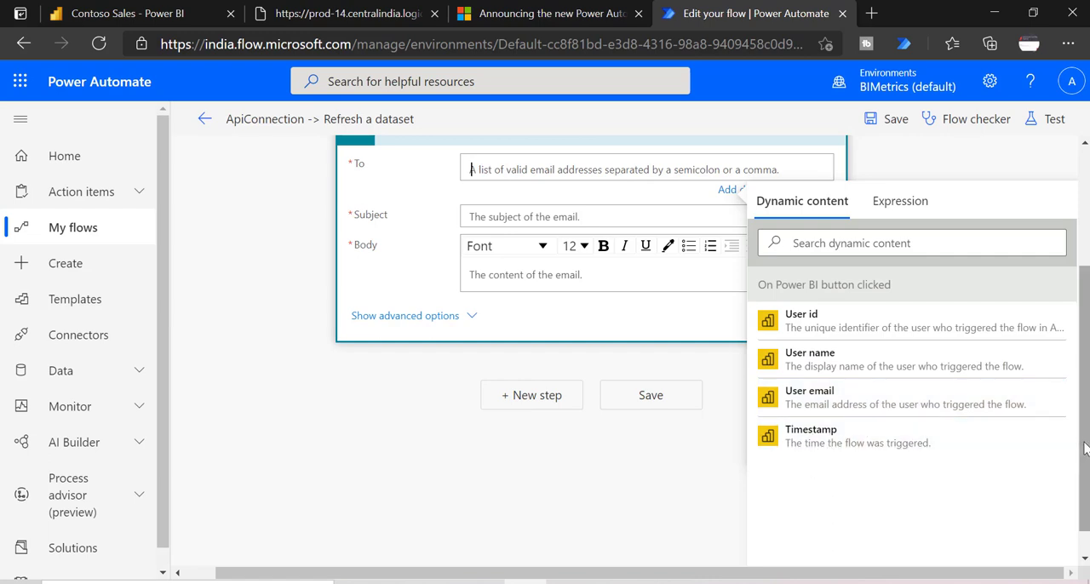
pyautogui.scroll(1, 1086, 434)
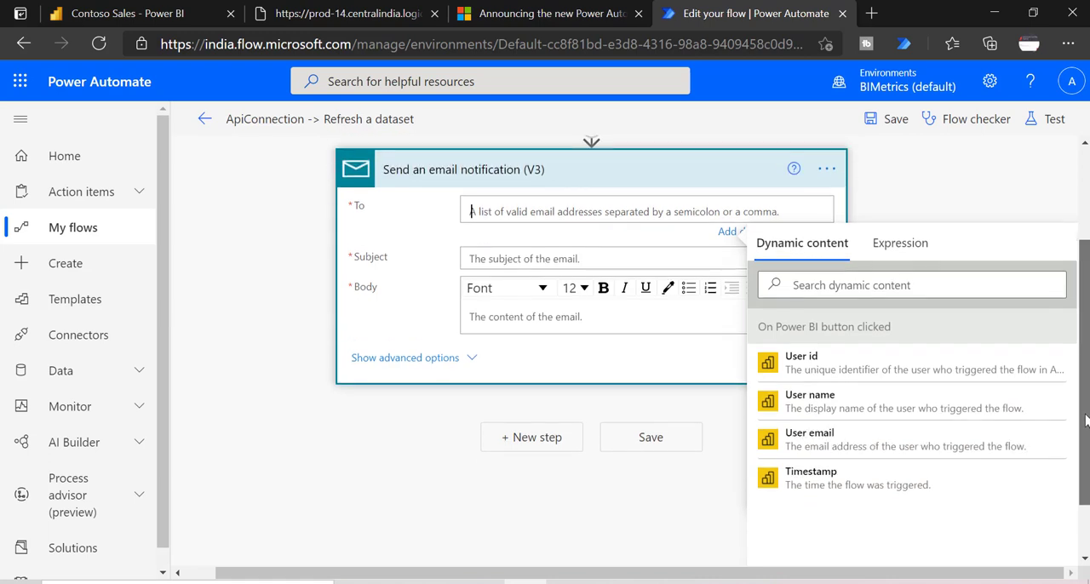
pyautogui.scroll(1, 1087, 435)
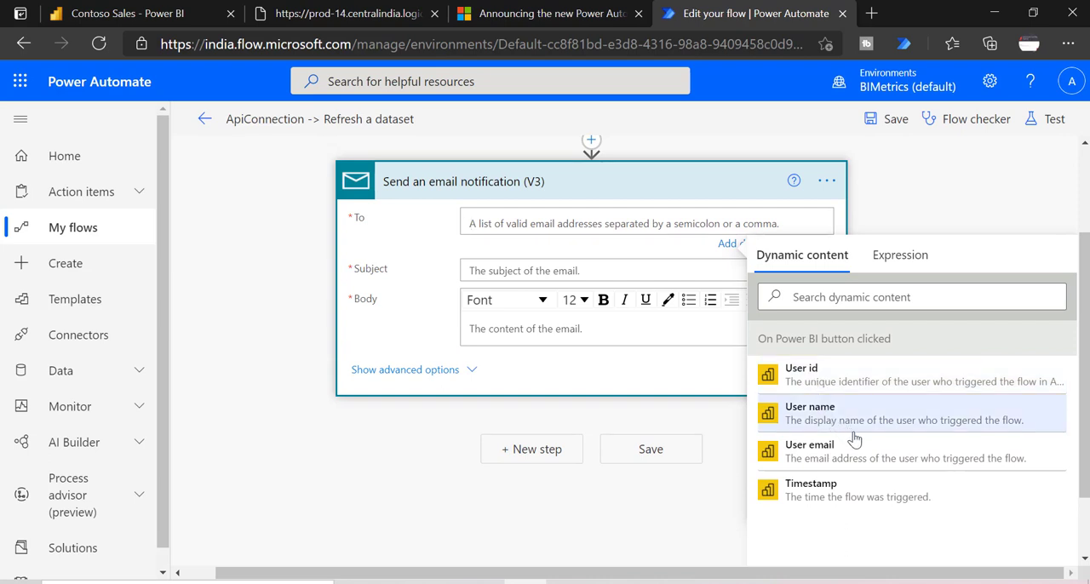
# Step: Switch to Power BI Desktop and add the BrandName field from DimProduct to the unconfigured Power Automate visual's data
pyautogui.click(698, 527)
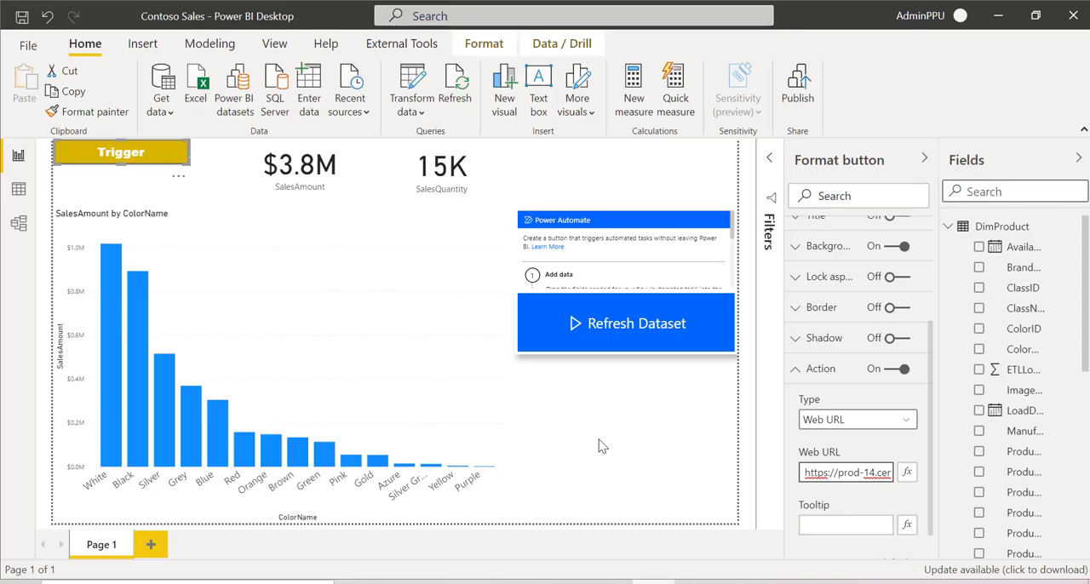
pyautogui.click(585, 226)
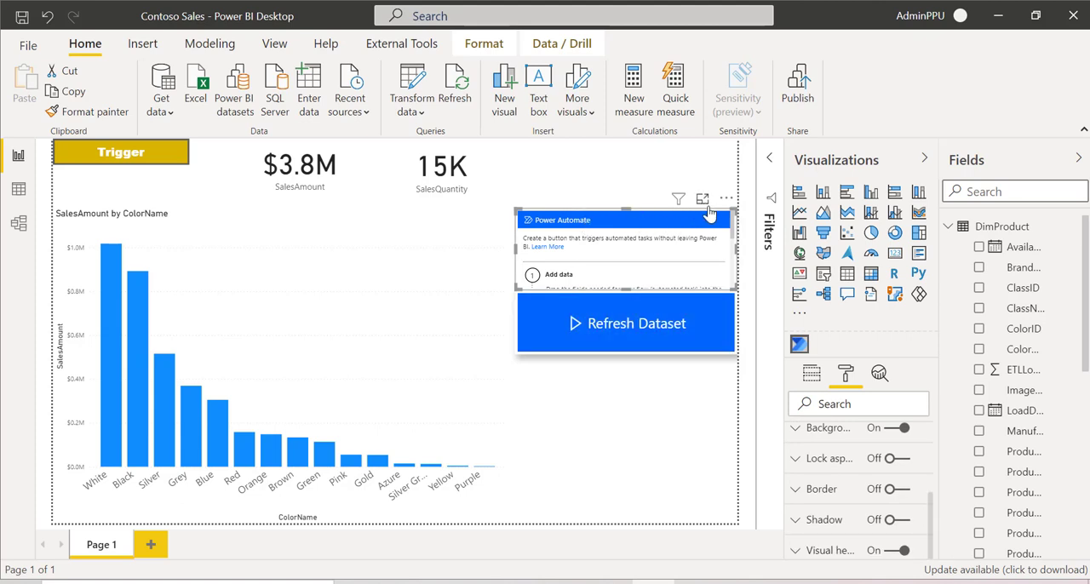
pyautogui.click(813, 374)
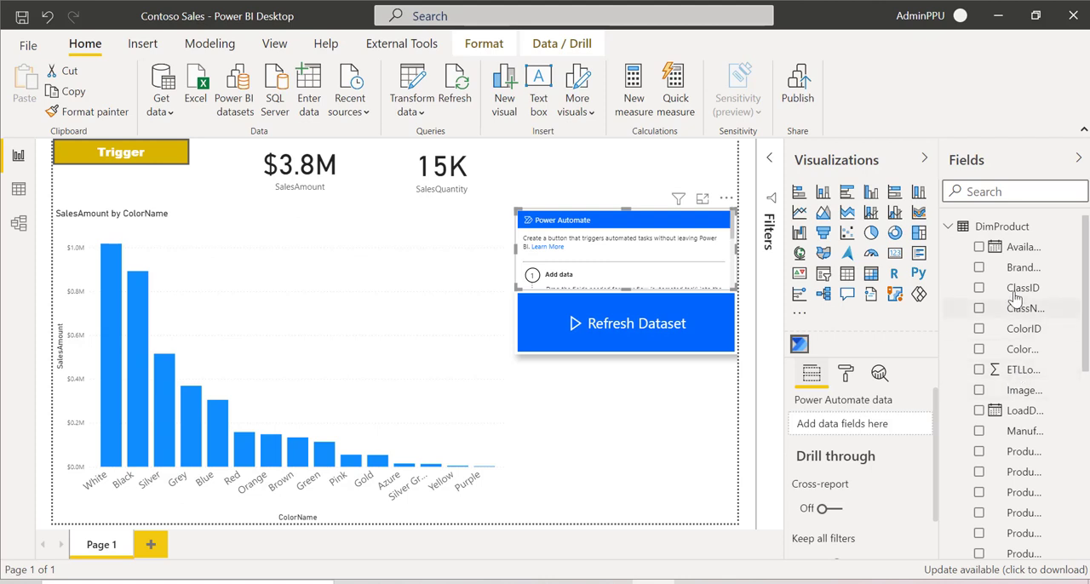
pyautogui.click(978, 268)
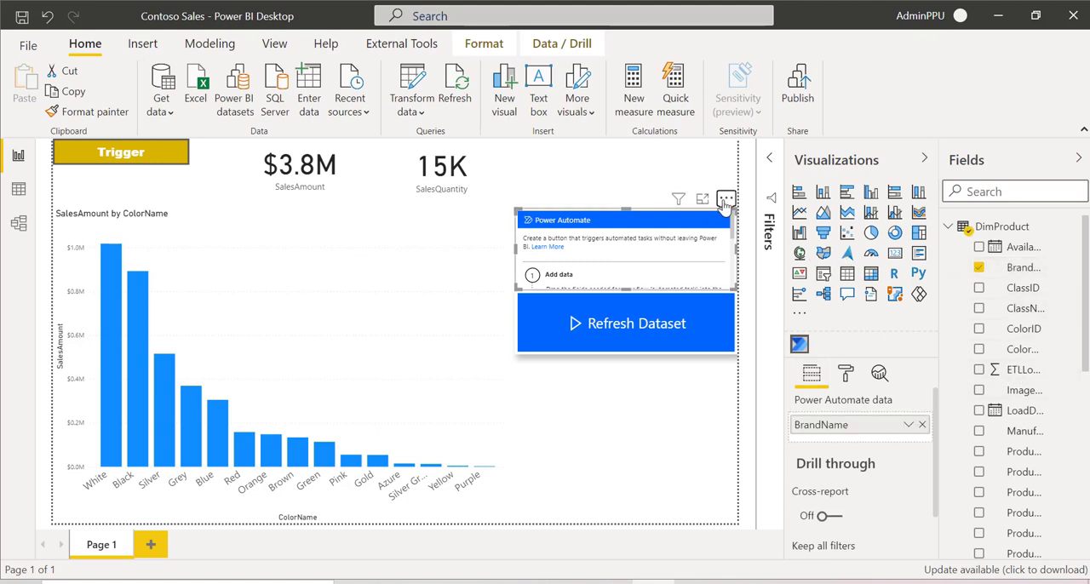
# Step: Edit the Power Automate visual and start a flow from the template "Send a Teams message from Power BI"
pyautogui.click(726, 201)
pyautogui.click(726, 219)
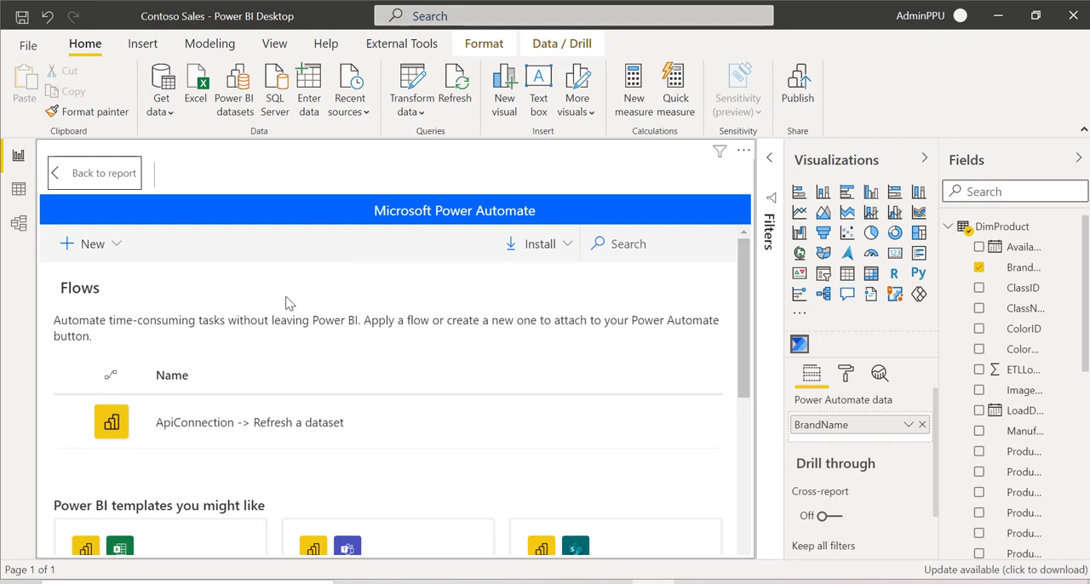
pyautogui.moveTo(741, 337); pyautogui.dragTo(749, 451)
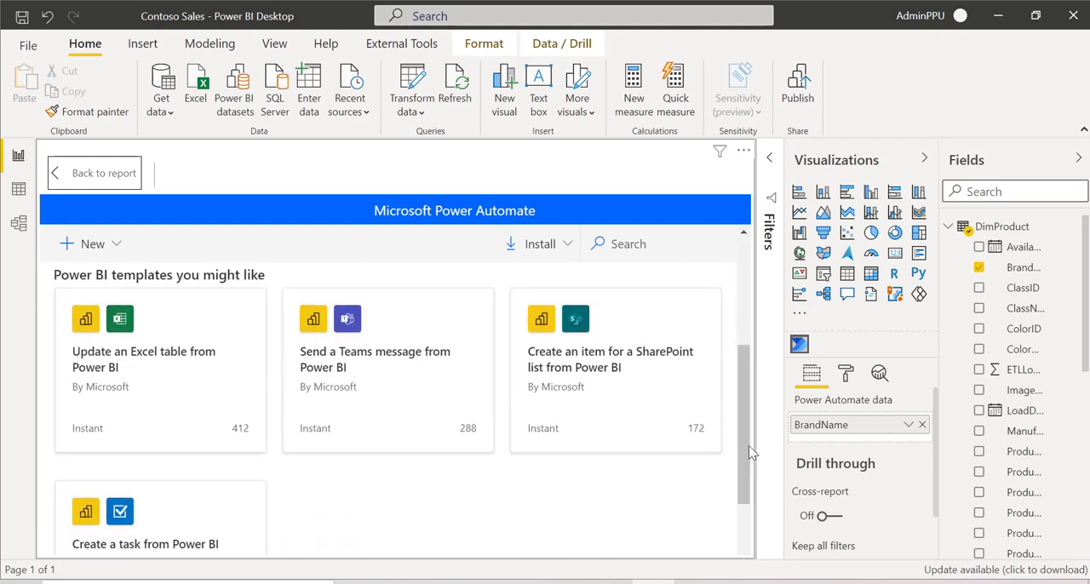
pyautogui.click(406, 356)
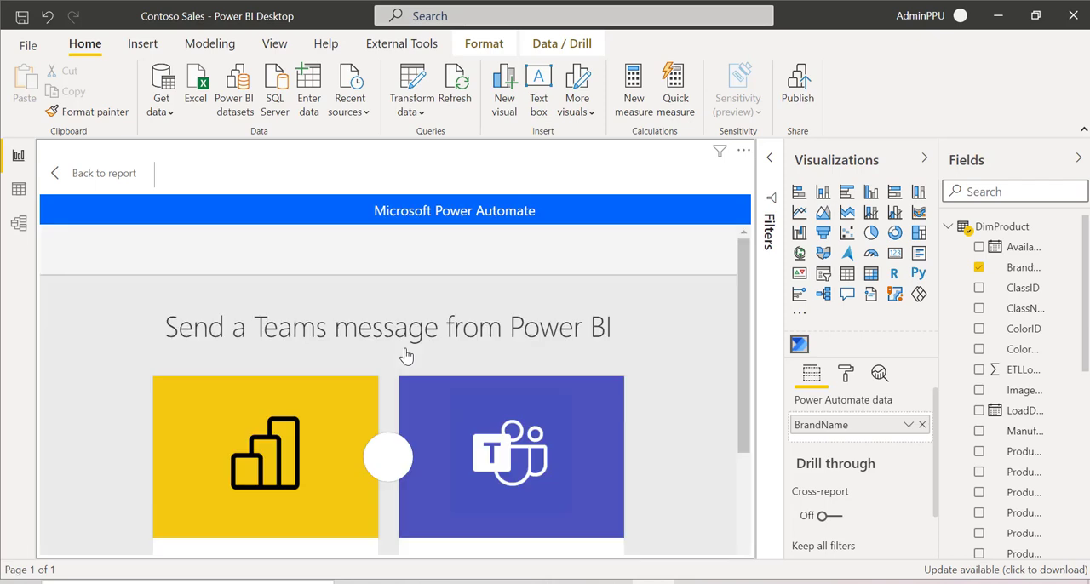
pyautogui.moveTo(745, 315); pyautogui.dragTo(748, 458)
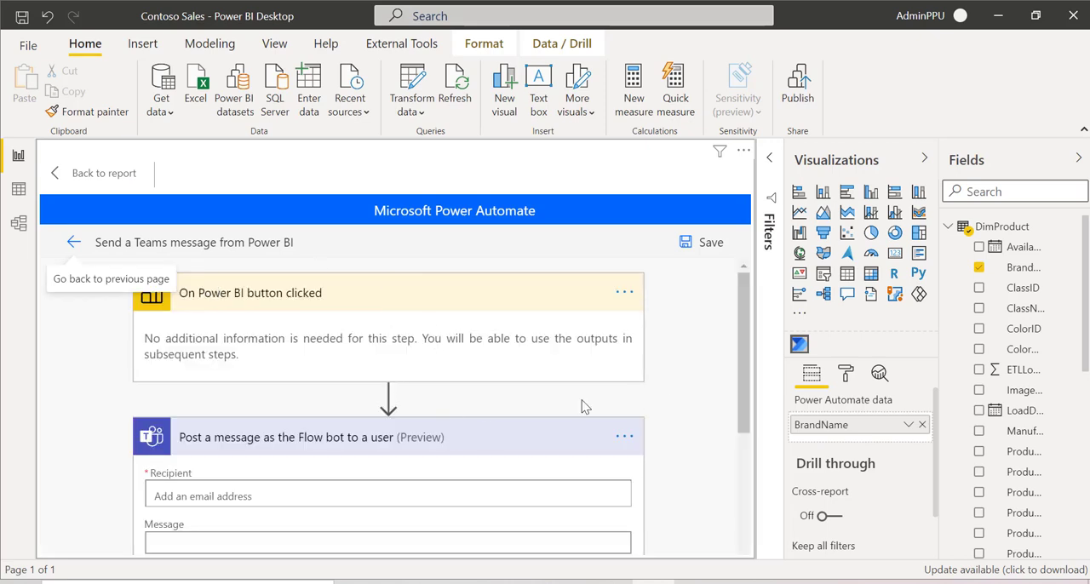
pyautogui.moveTo(748, 385); pyautogui.dragTo(758, 457)
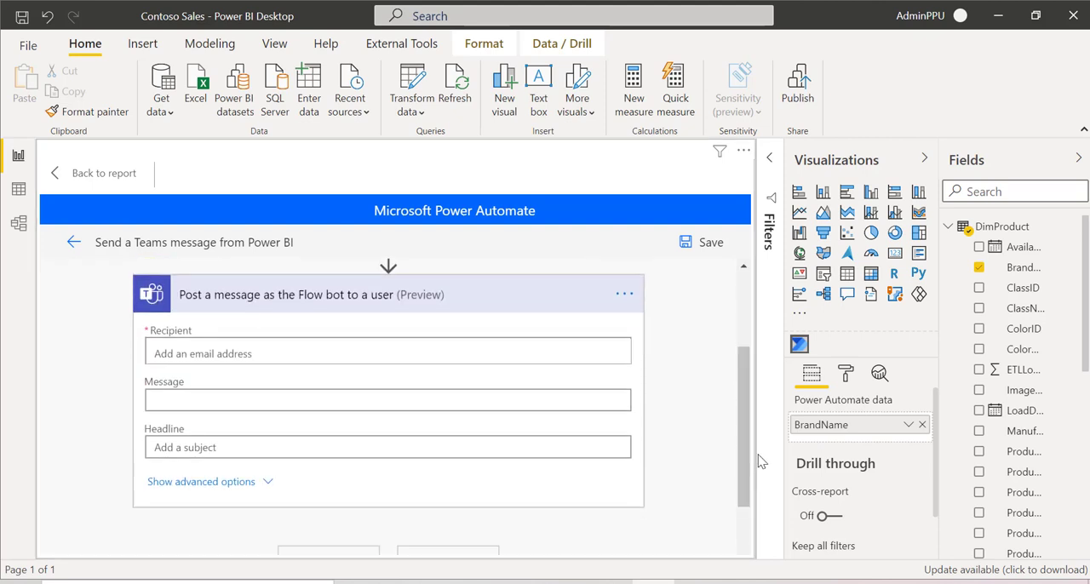
# Step: Compare the parameters offered for the Teams message's recipient with the dynamic content for the email notification's recipient in Power Automate
pyautogui.click(206, 353)
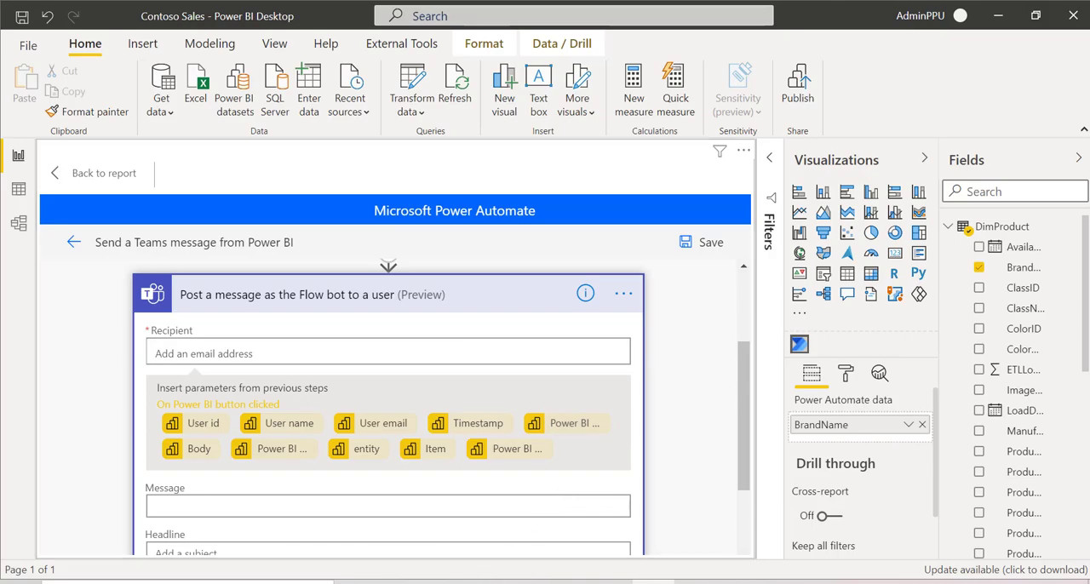
pyautogui.click(526, 583)
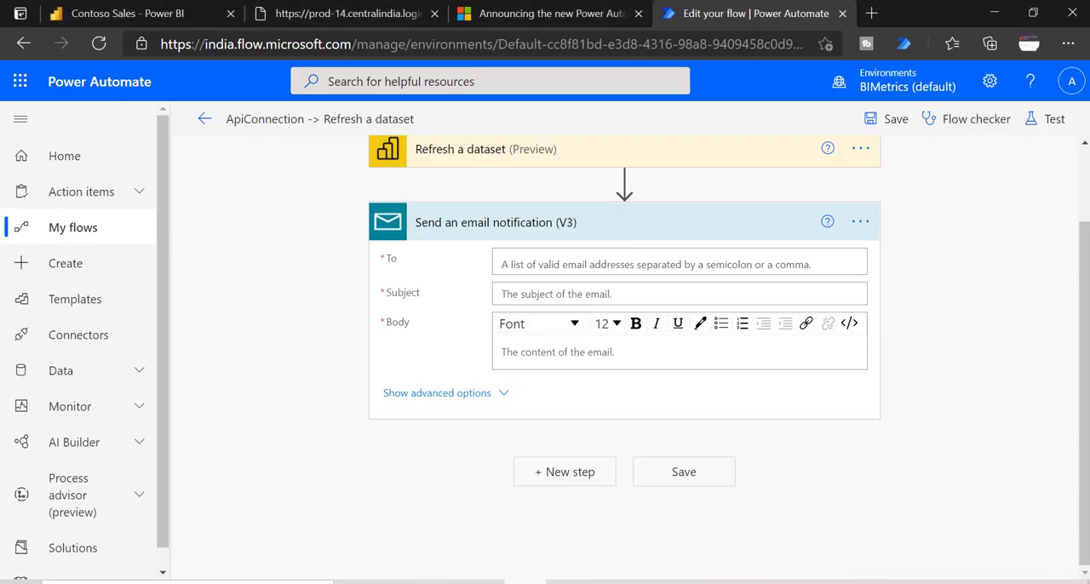
pyautogui.click(614, 258)
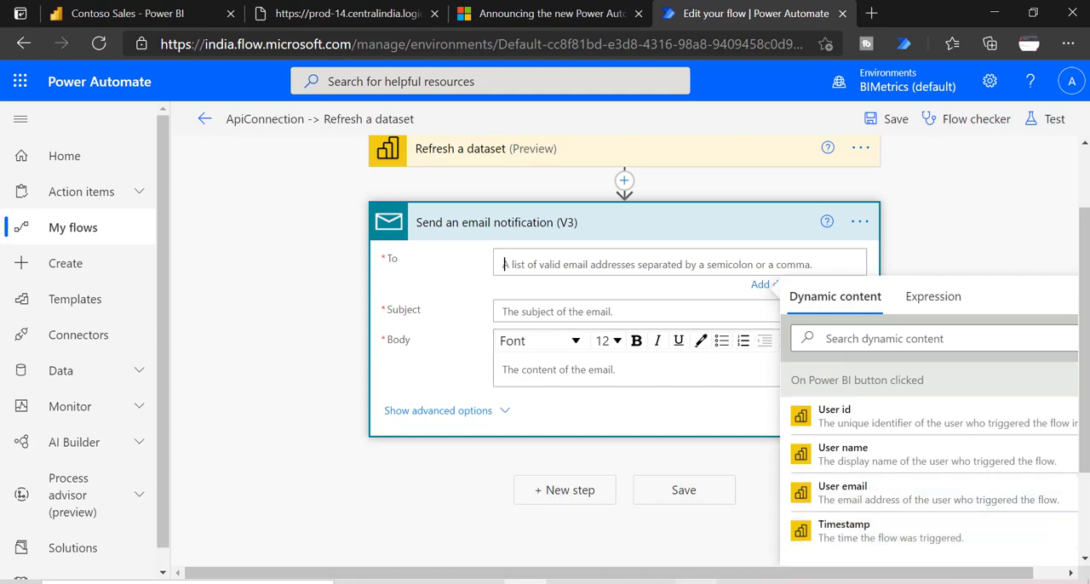
pyautogui.click(654, 583)
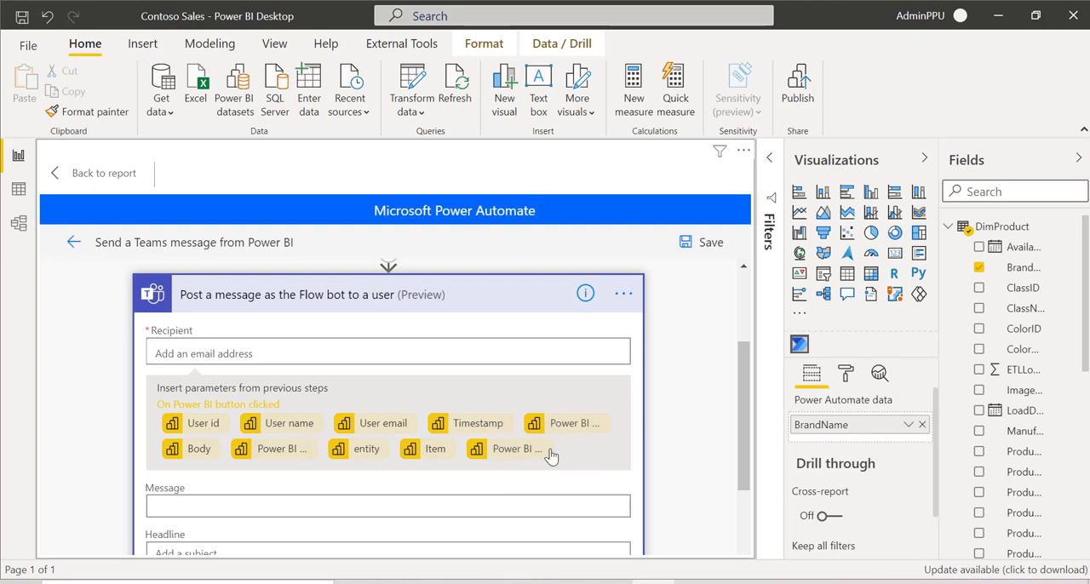
pyautogui.moveTo(743, 421); pyautogui.dragTo(748, 483)
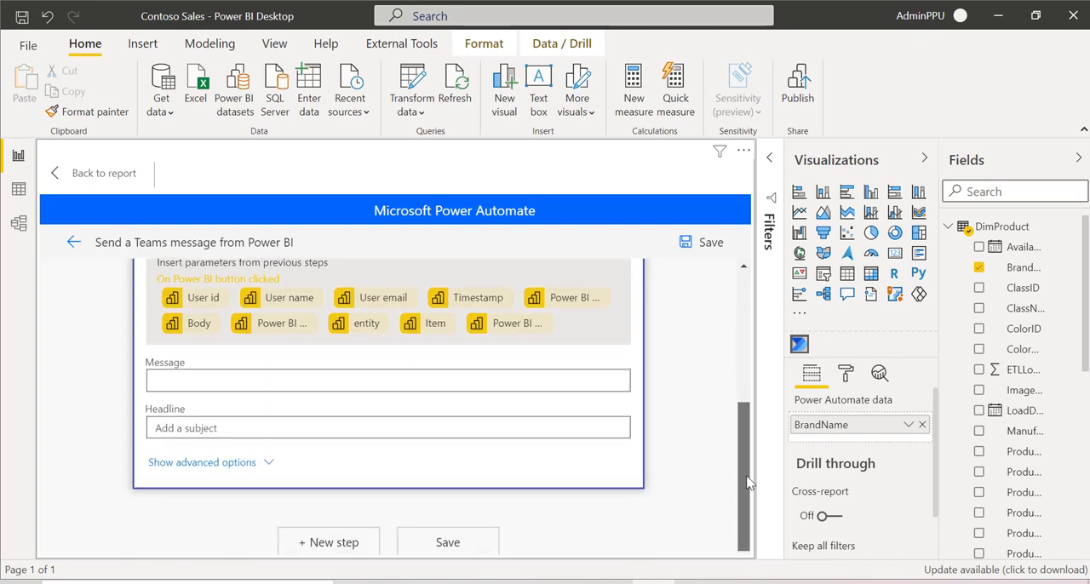